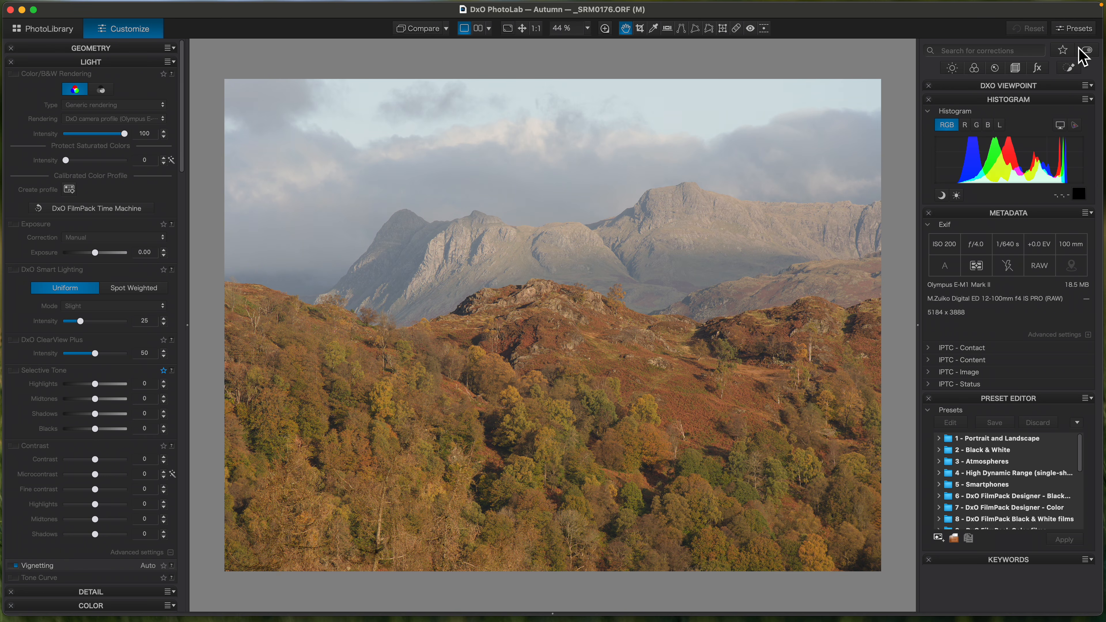
# Browse the preset categories and preview the DxO FilmPack Designer - Color presets
pyautogui.click(1073, 29)
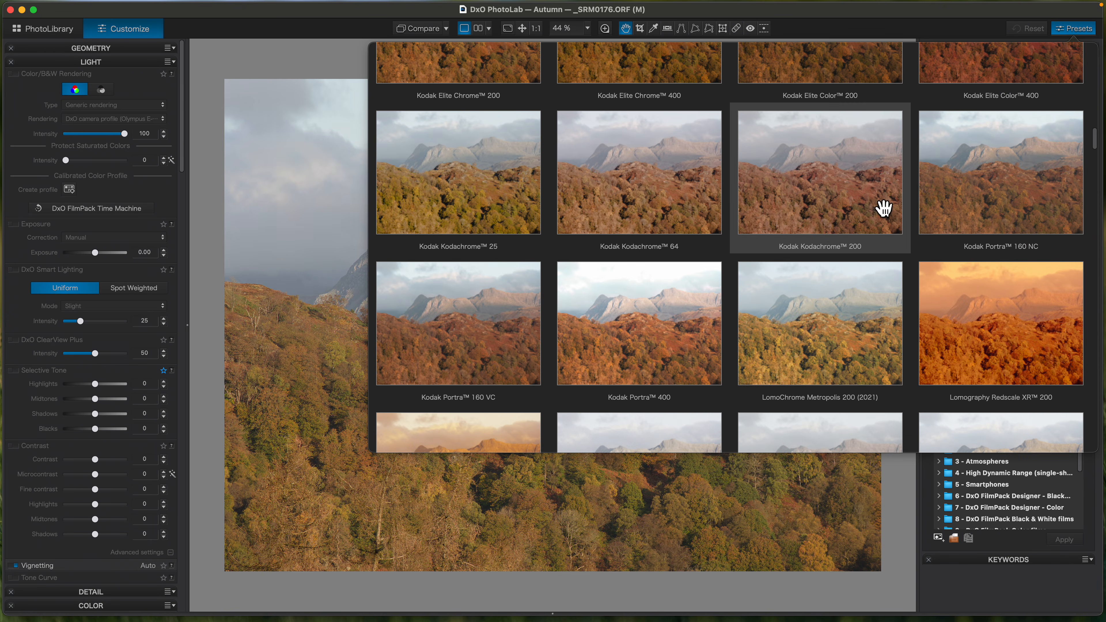
pyautogui.scroll(2, 867, 231)
pyautogui.scroll(10, 866, 231)
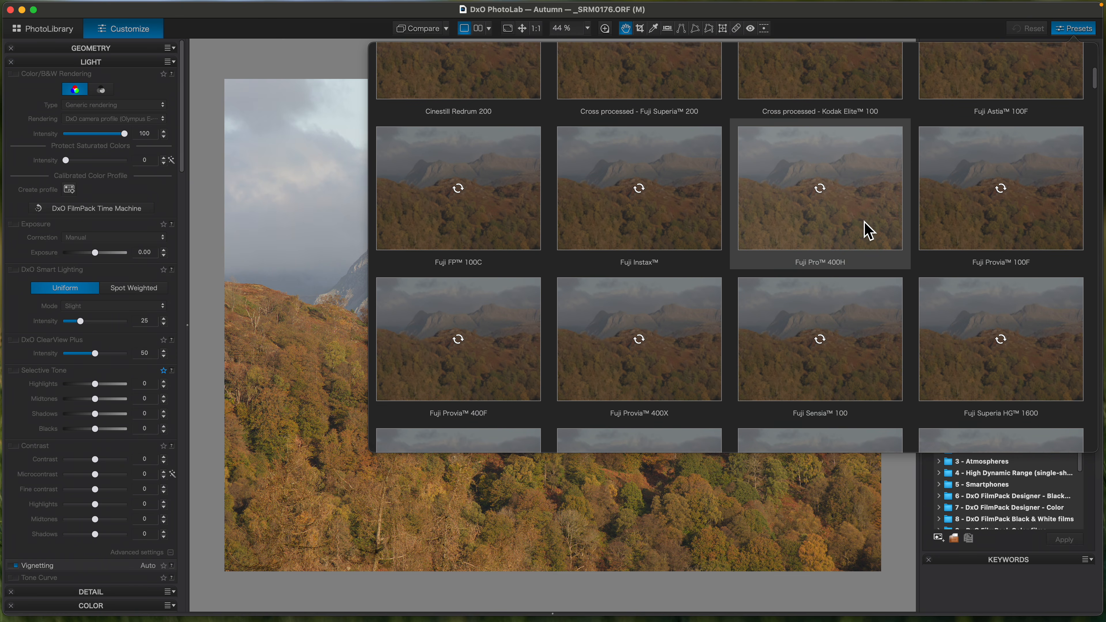
pyautogui.scroll(6, 720, 242)
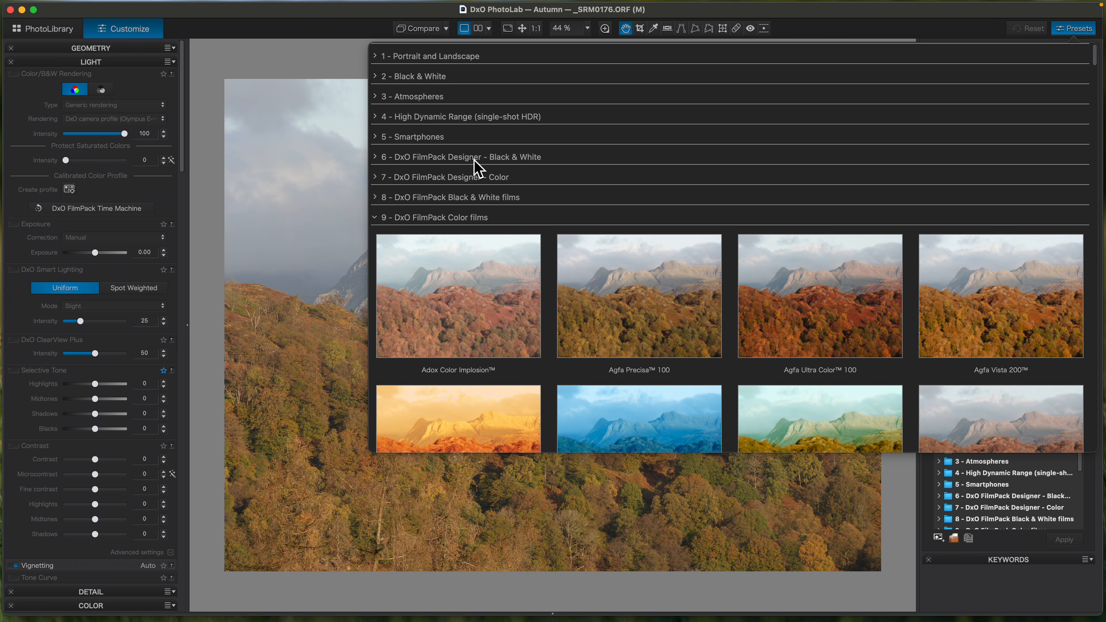
pyautogui.click(475, 180)
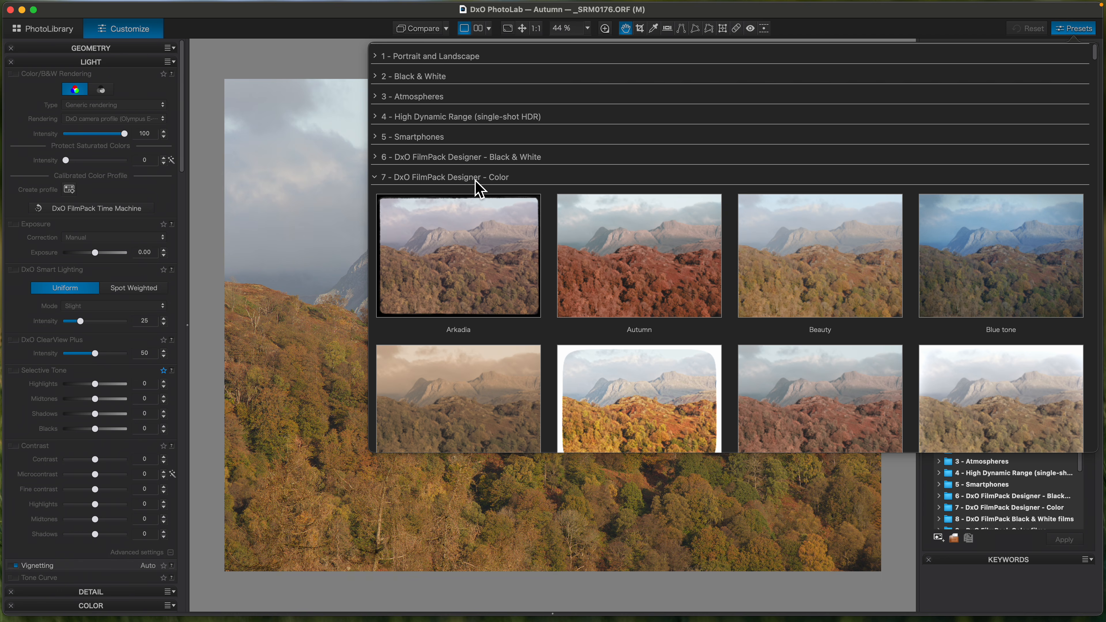
pyautogui.click(490, 183)
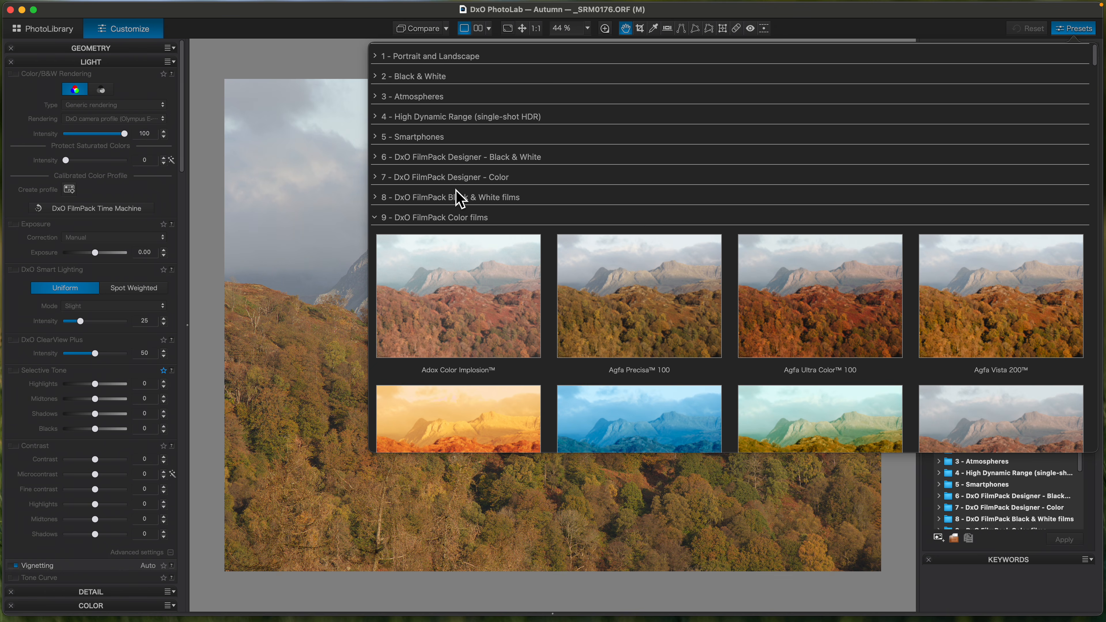
# Apply the Kodak Portra 400 preset from the DxO FilmPack Color films and compare the result with the original
pyautogui.scroll(-3, 514, 235)
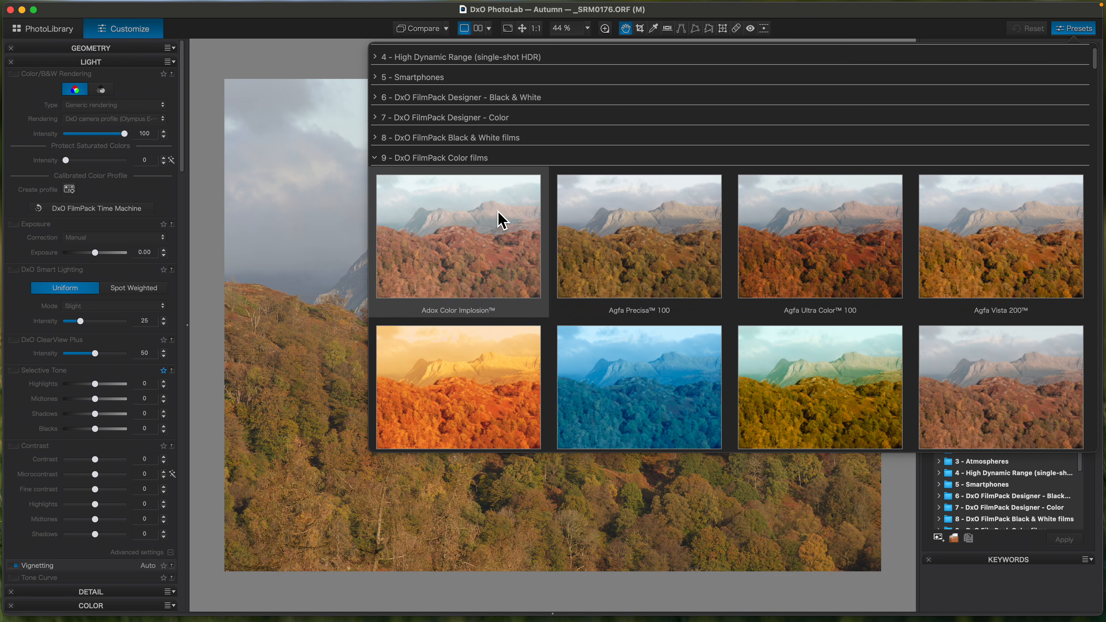
pyautogui.scroll(-10, 506, 222)
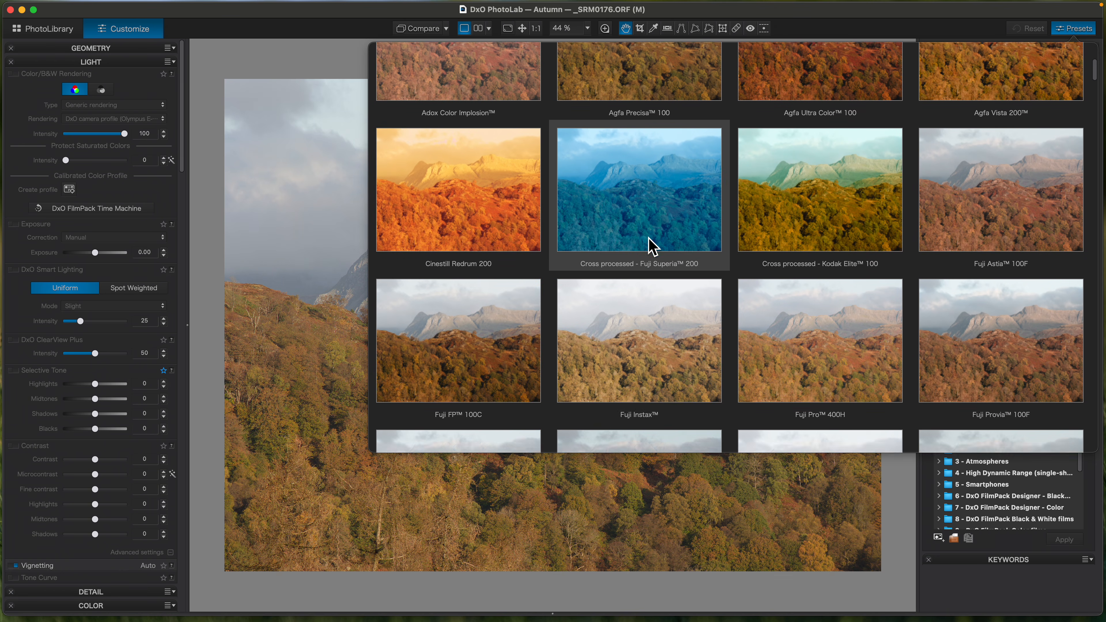
pyautogui.scroll(-8, 653, 248)
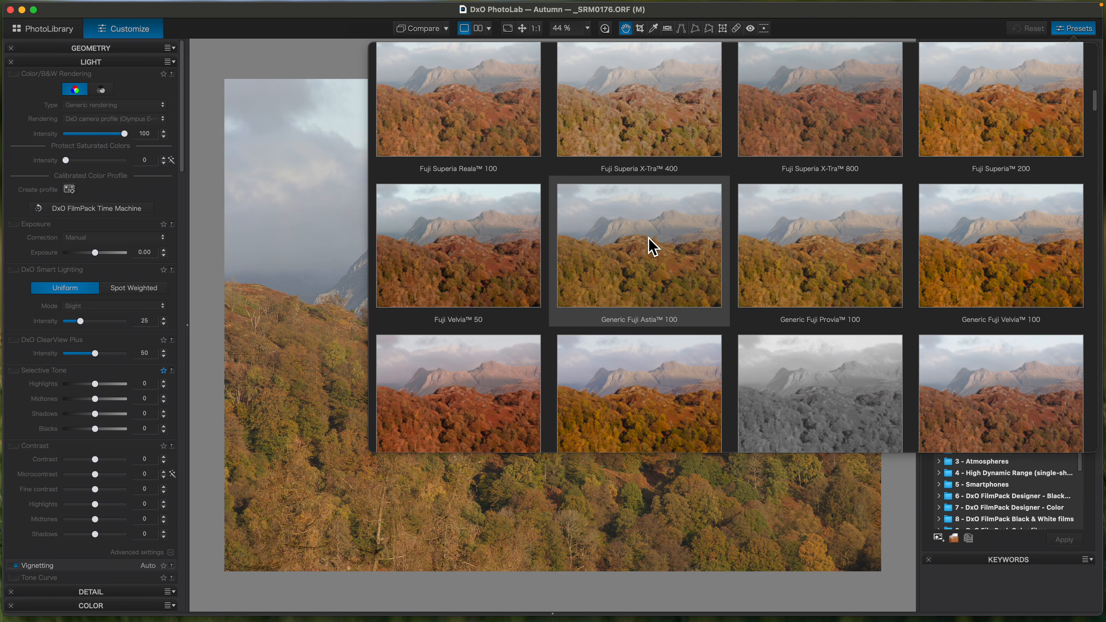
pyautogui.scroll(-5, 653, 247)
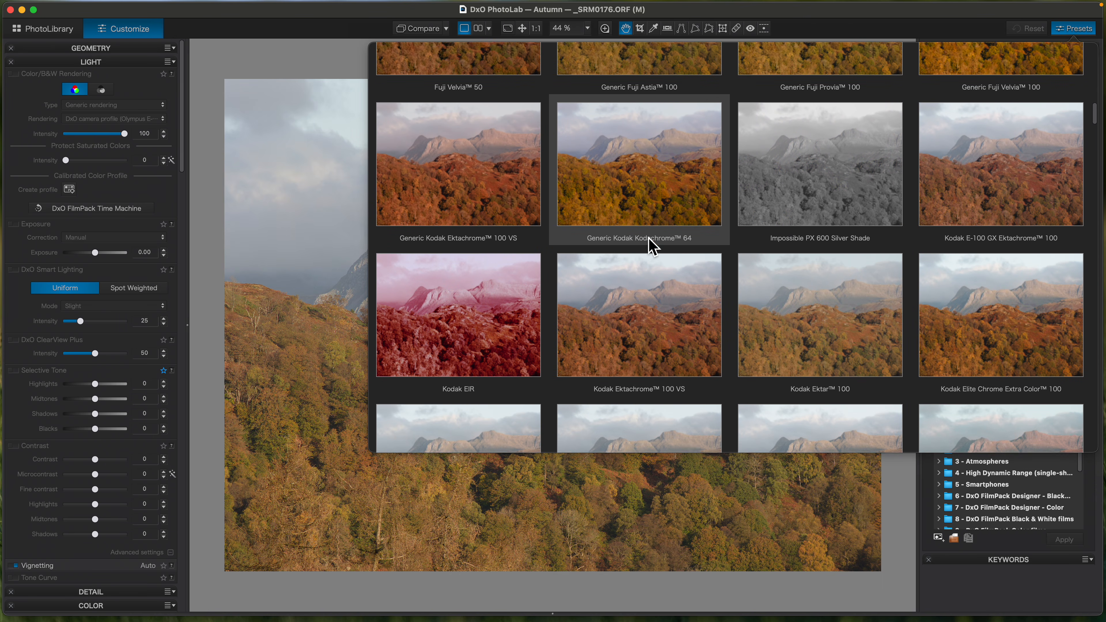
pyautogui.scroll(-8, 654, 247)
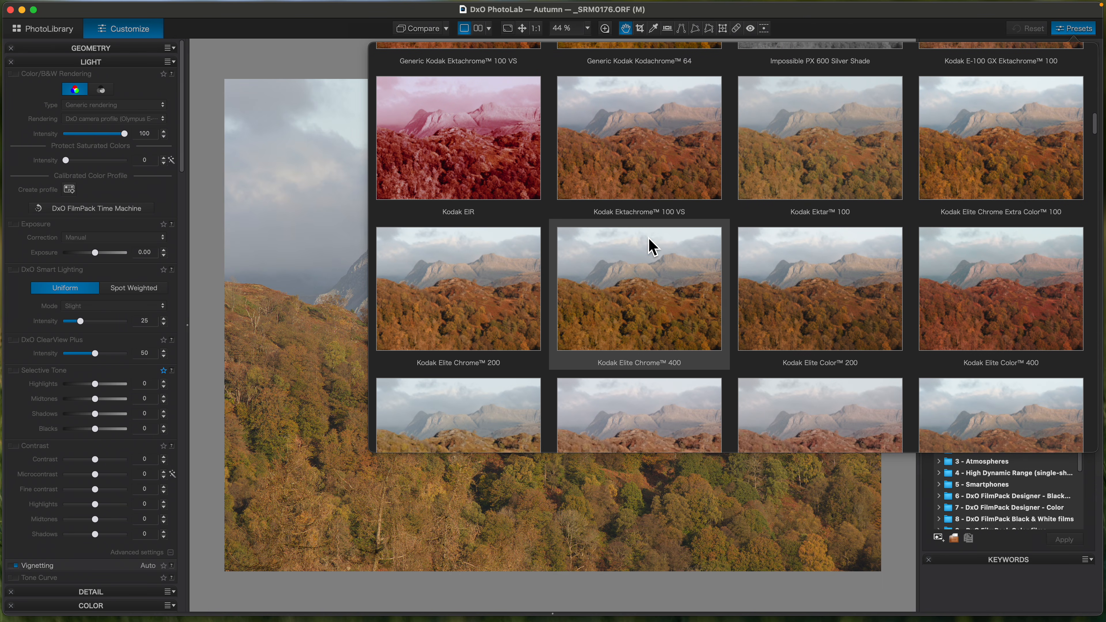
pyautogui.scroll(-5, 650, 242)
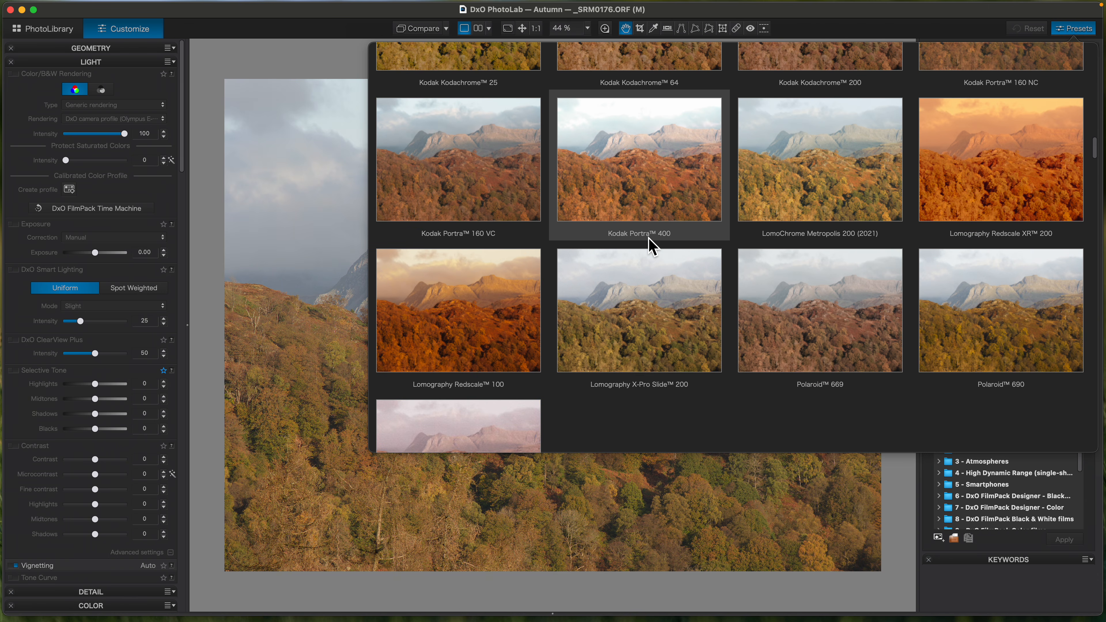
pyautogui.scroll(4, 566, 250)
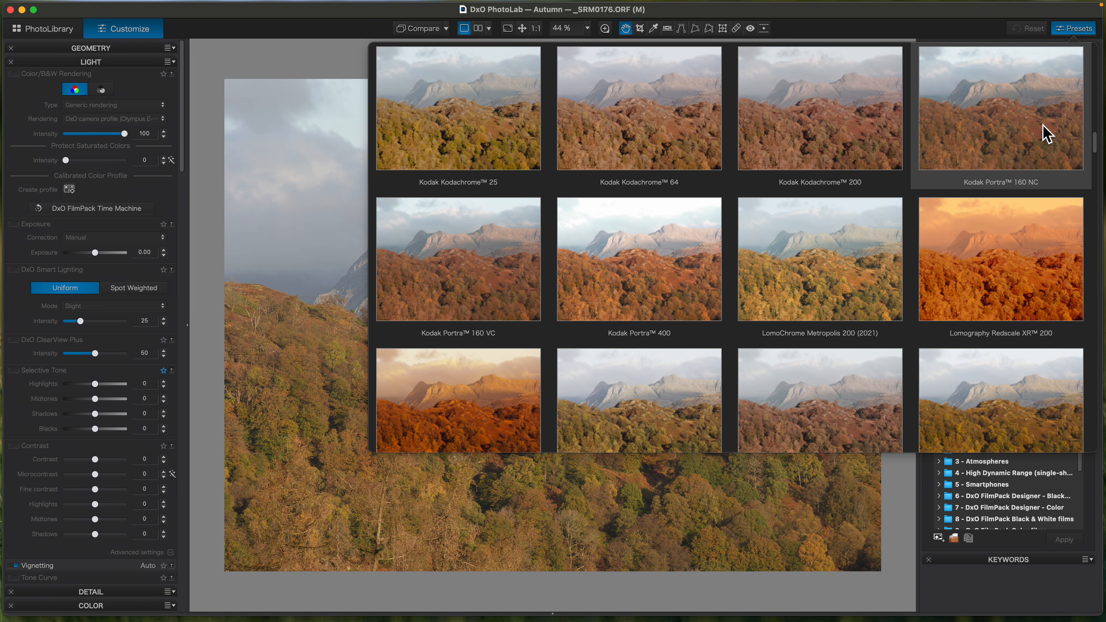
pyautogui.click(687, 266)
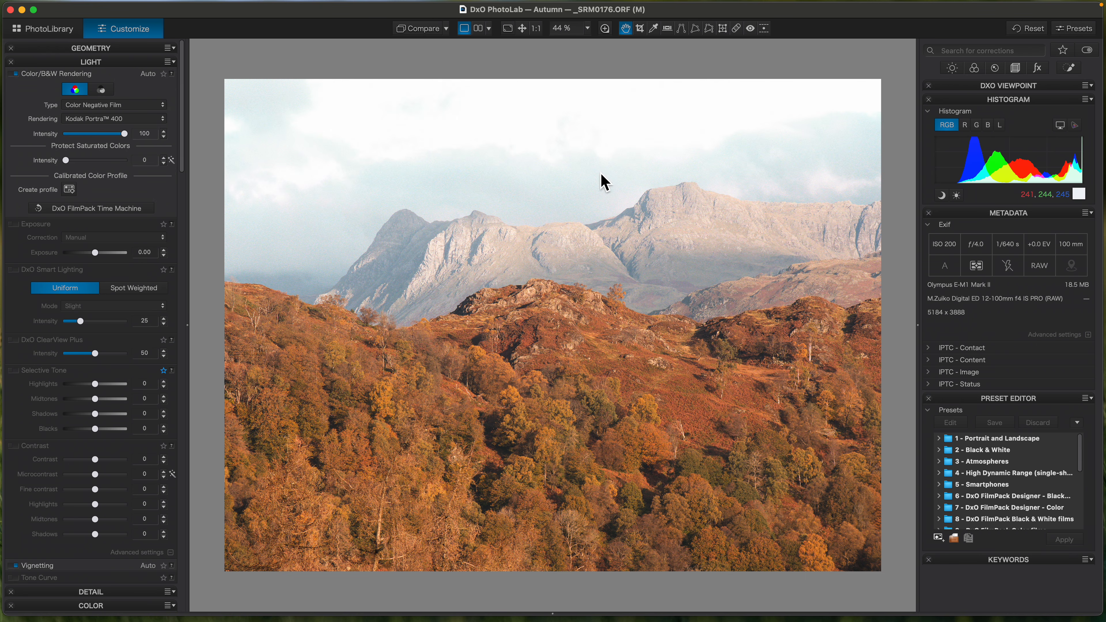
pyautogui.click(419, 30)
# Set the DxO Smart Lighting intensity to 100 and check the Grain correction among the effects
pyautogui.scroll(-3, 189, 170)
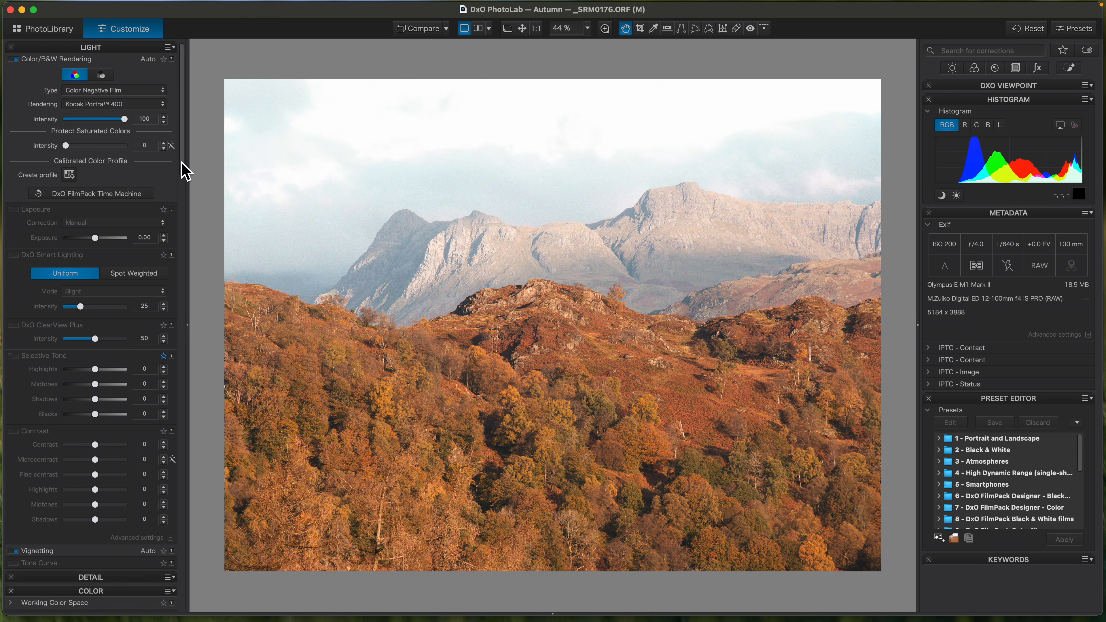
pyautogui.scroll(-3, 185, 181)
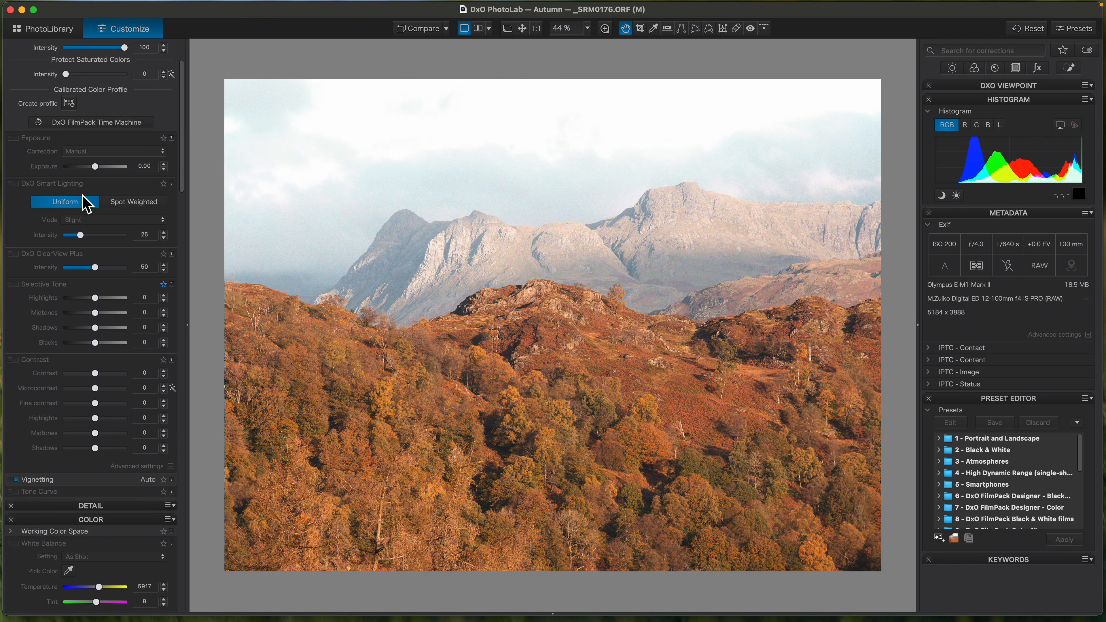
pyautogui.moveTo(82, 238); pyautogui.dragTo(136, 240)
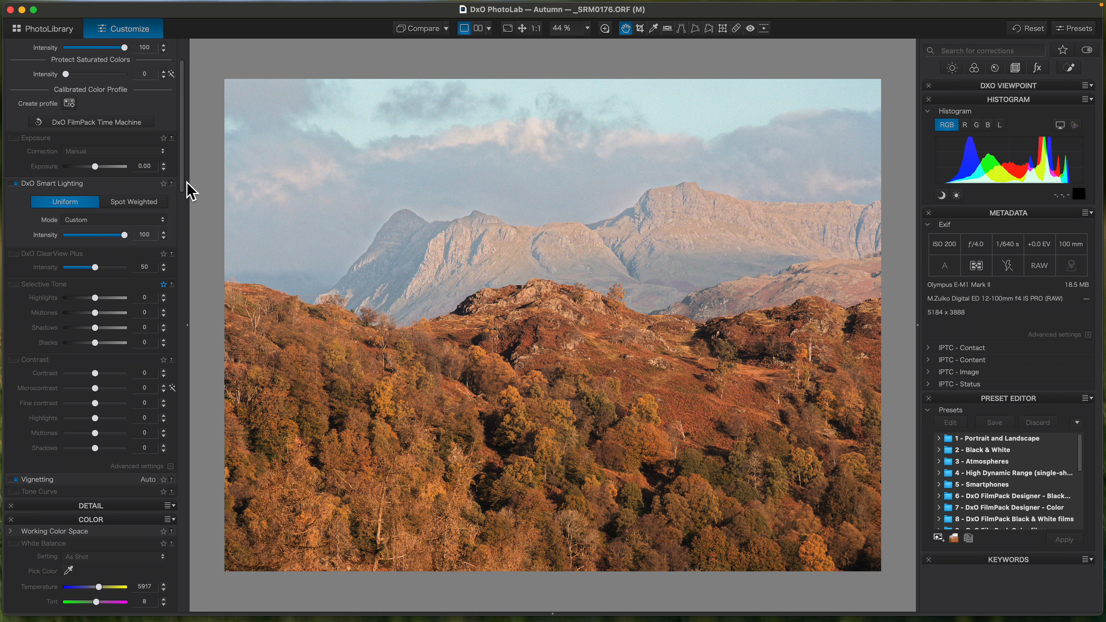
pyautogui.moveTo(182, 194); pyautogui.dragTo(178, 588)
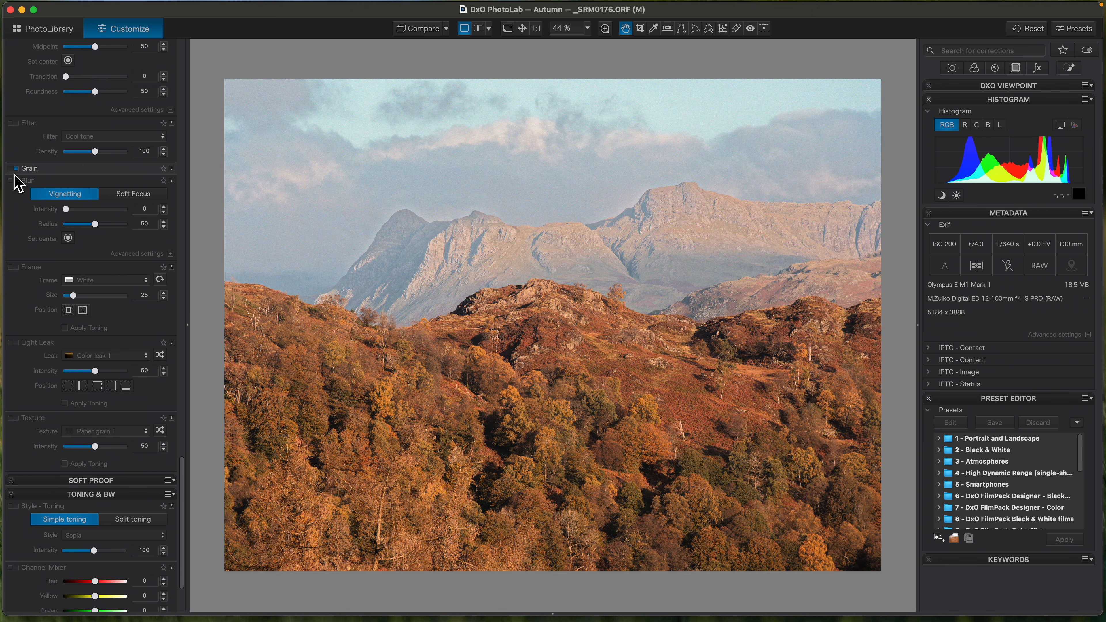
pyautogui.moveTo(181, 522); pyautogui.dragTo(193, 91)
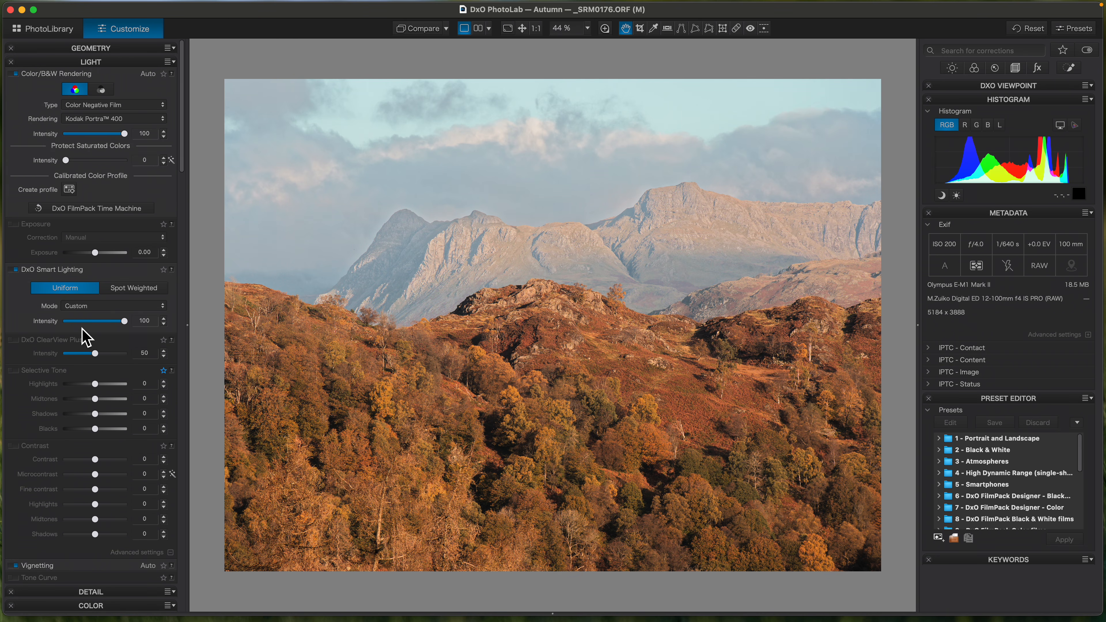
# Try DxO ClearView Plus at an intensity of 16, and return it to 0
pyautogui.scroll(-5, 173, 193)
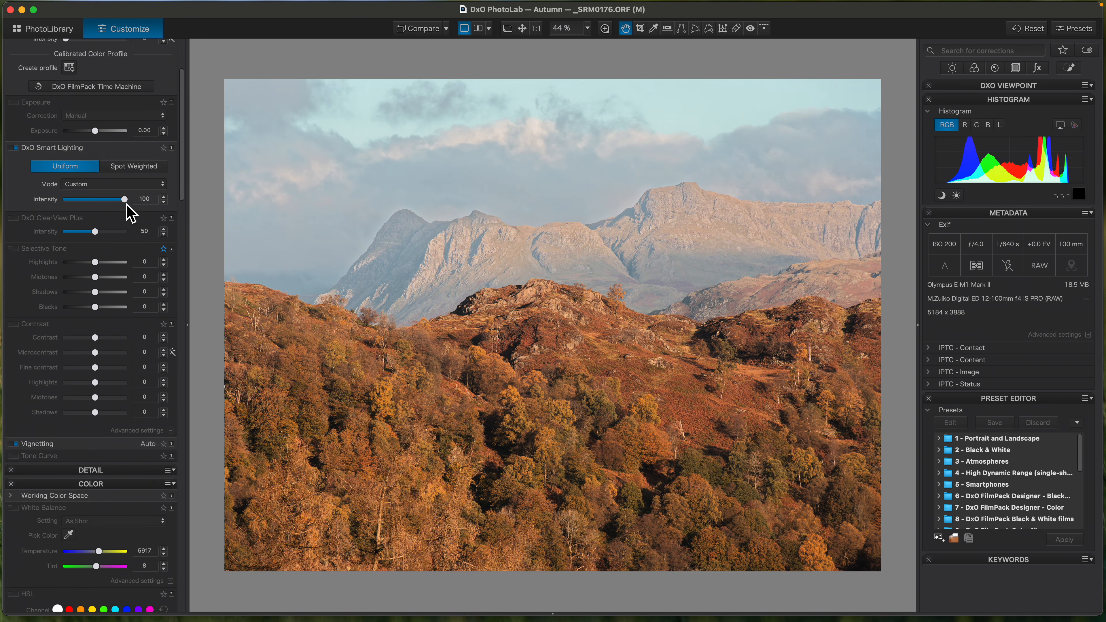
pyautogui.moveTo(135, 203); pyautogui.dragTo(75, 232)
pyautogui.click(94, 232)
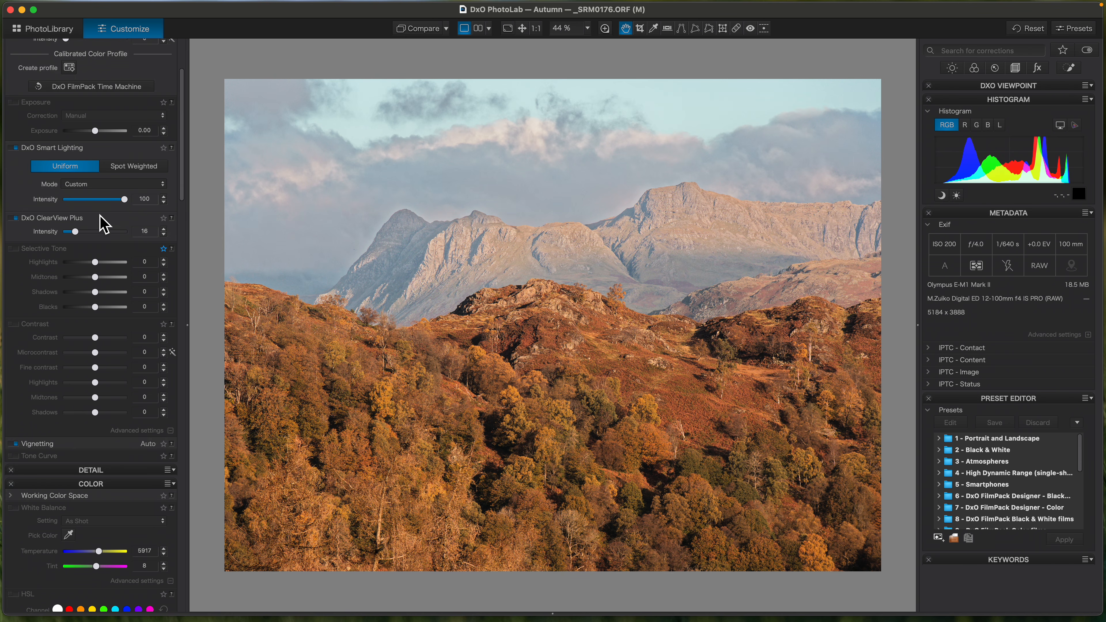
pyautogui.moveTo(72, 232); pyautogui.dragTo(65, 236)
# Switch off DxO ClearView Plus and set the DxO Smart Lighting intensity to 29
pyautogui.moveTo(127, 205); pyautogui.dragTo(66, 208)
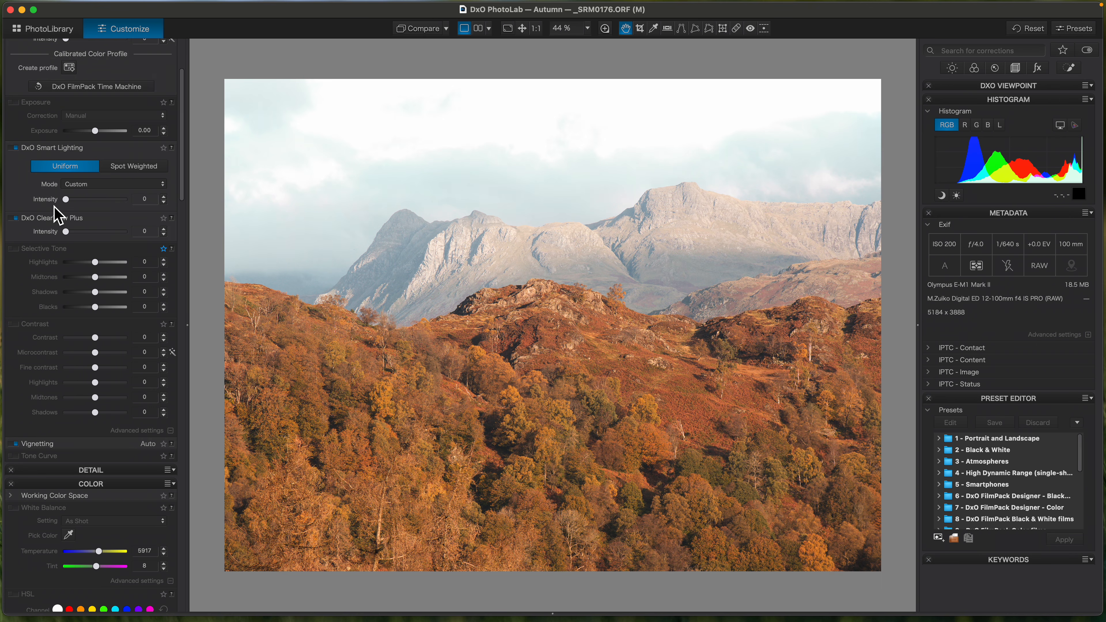
pyautogui.click(15, 218)
pyautogui.moveTo(65, 201); pyautogui.dragTo(83, 205)
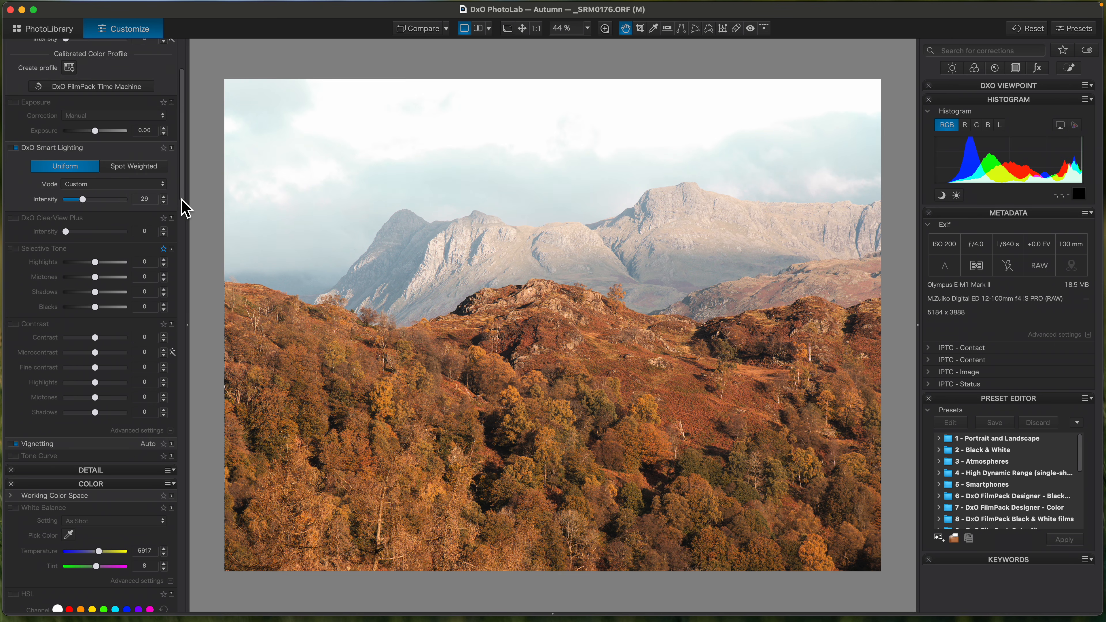
# Crop the photo to a 3x2 ratio, trimming only the sky at the upper edge
pyautogui.scroll(-5, 183, 205)
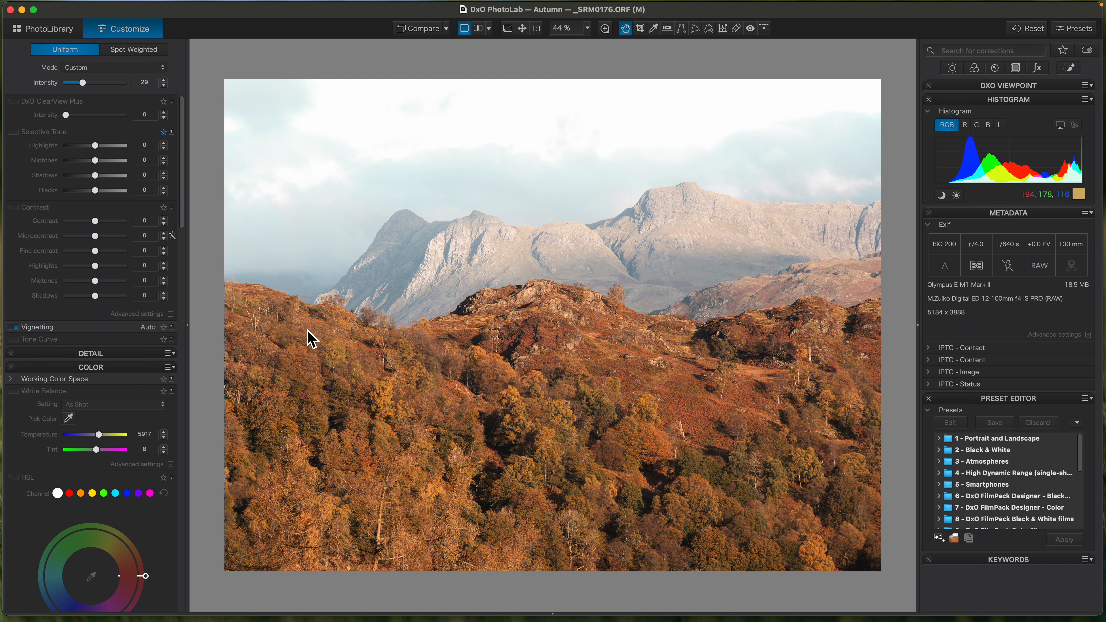
pyautogui.press('c')
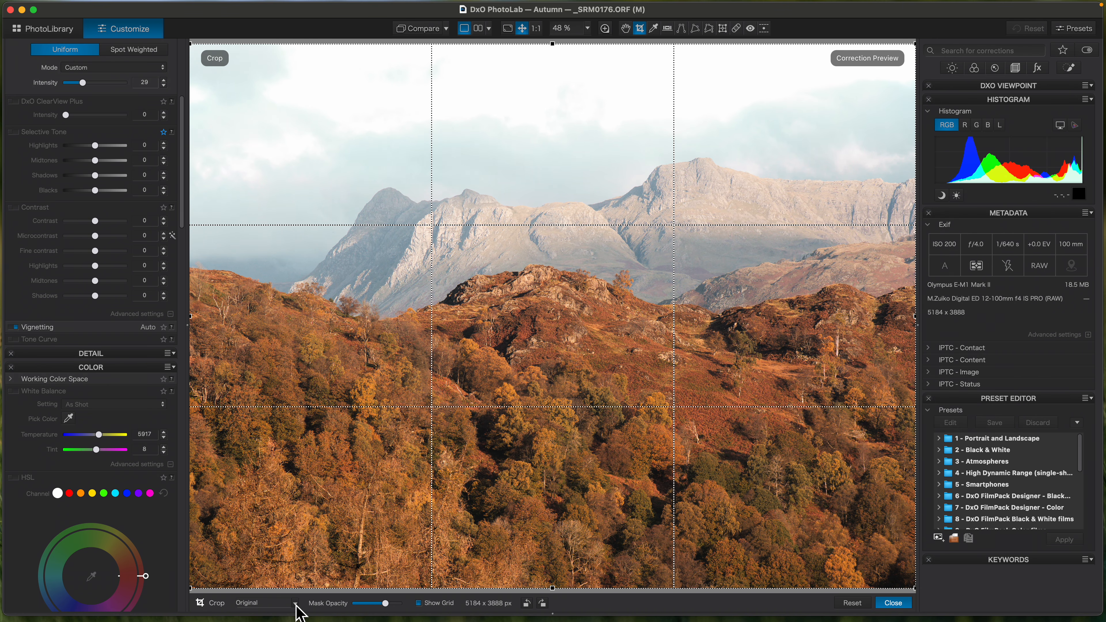
pyautogui.click(296, 603)
pyautogui.click(245, 525)
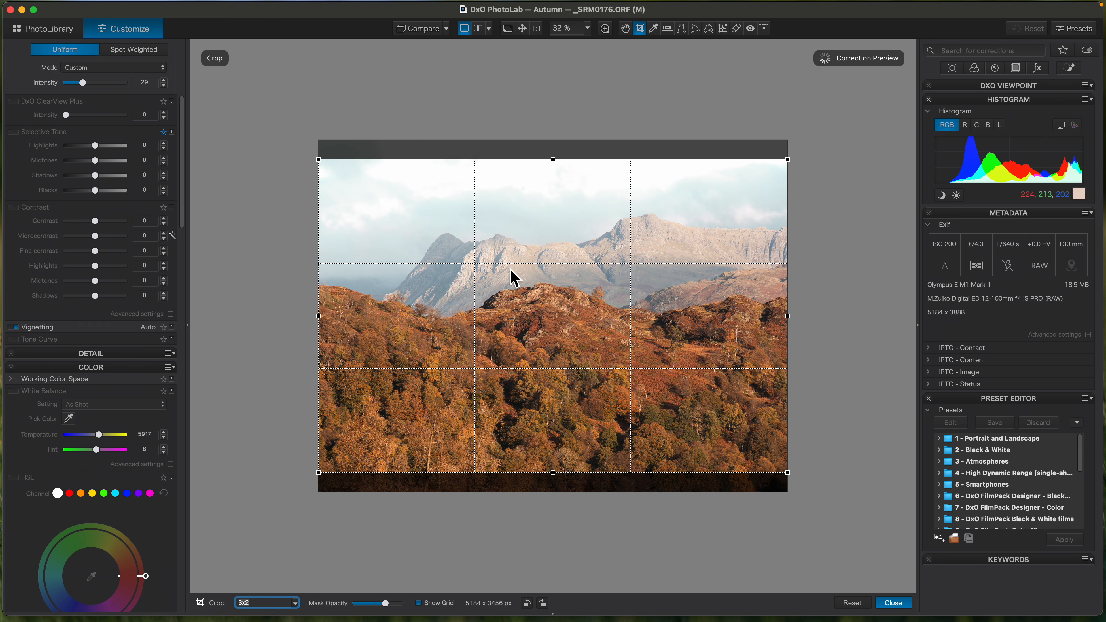
pyautogui.moveTo(514, 279); pyautogui.dragTo(511, 368)
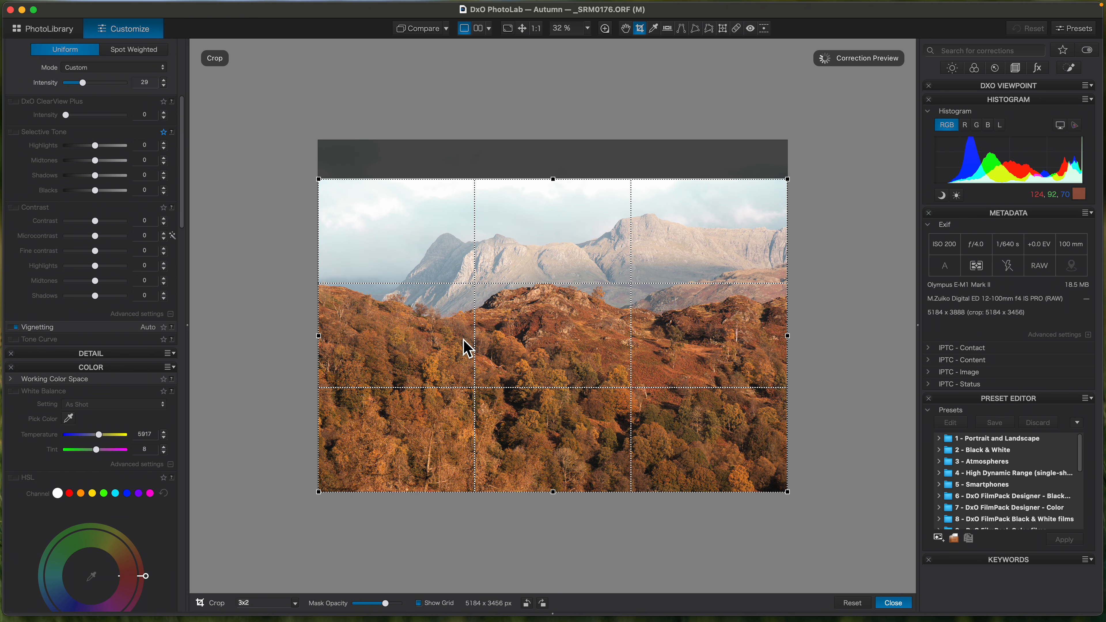
pyautogui.press('Return')
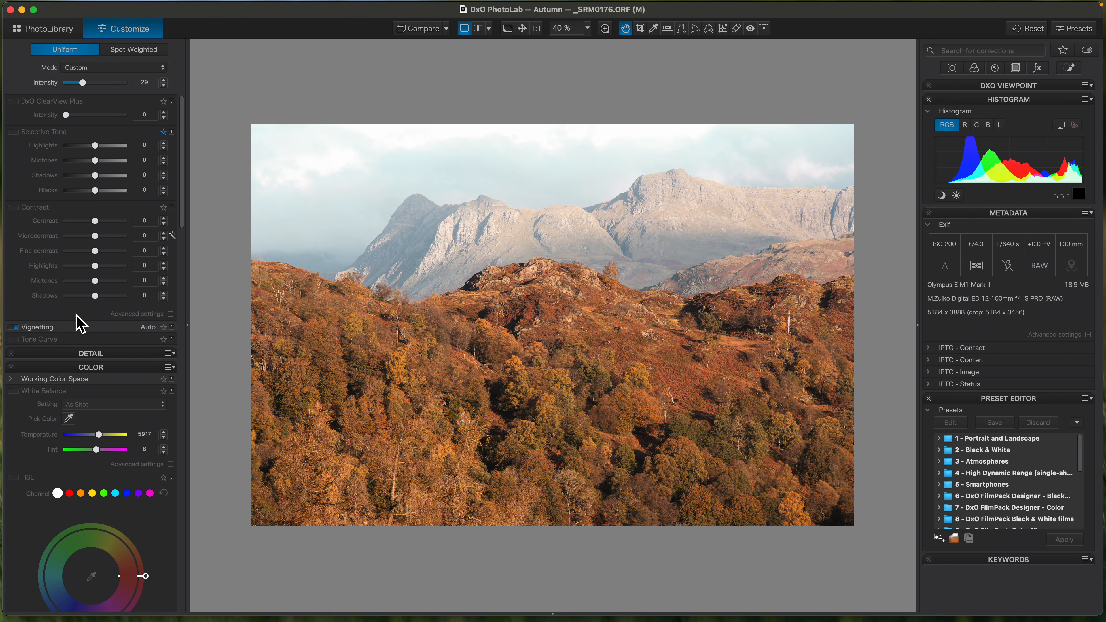
# Set the Contrast correction's midtones to 22 and its highlights to 23
pyautogui.scroll(-5, 188, 225)
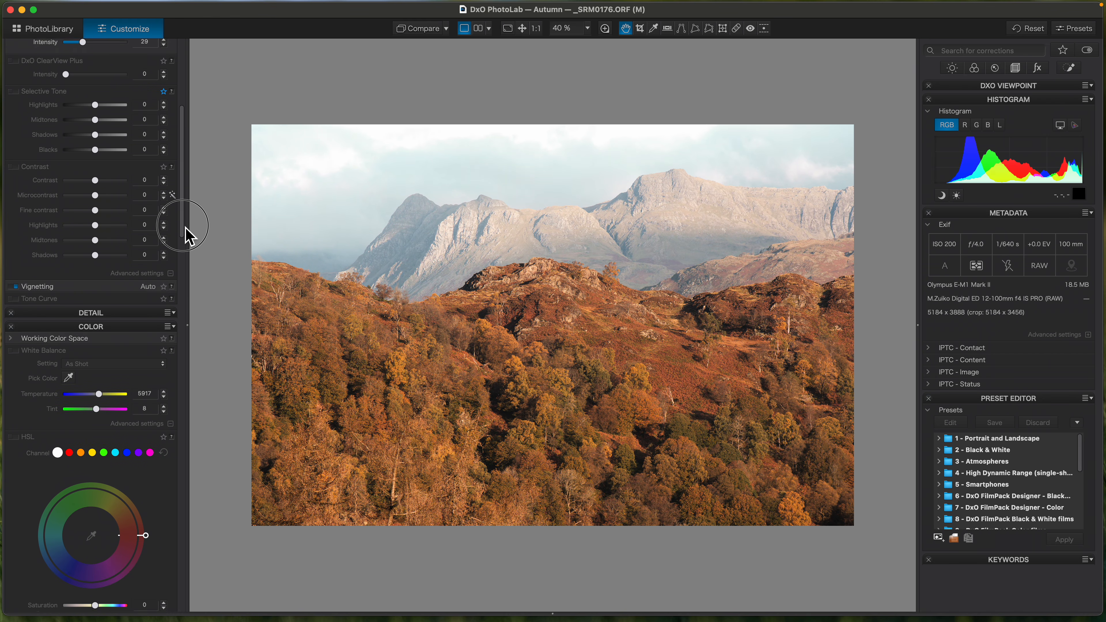
pyautogui.scroll(8, 187, 231)
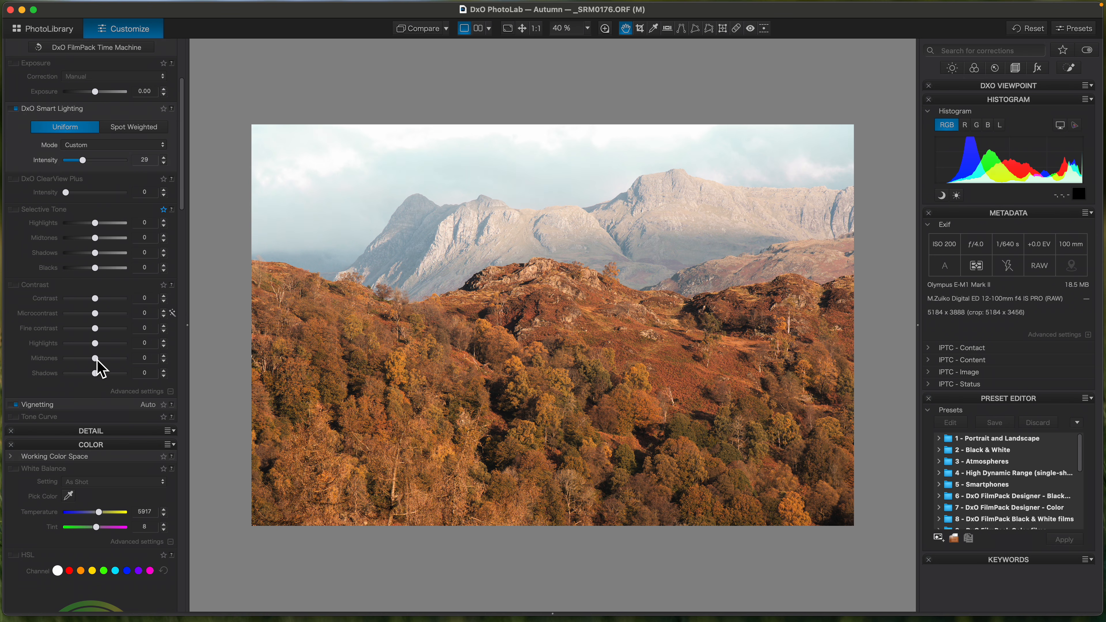
pyautogui.moveTo(97, 362); pyautogui.dragTo(104, 365)
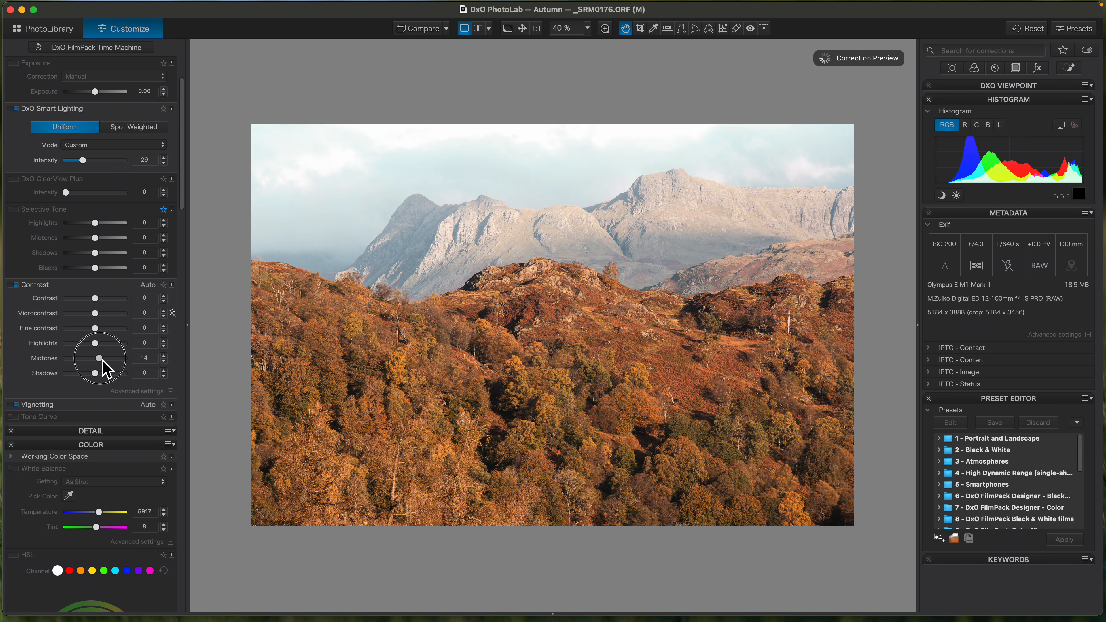
pyautogui.moveTo(95, 344); pyautogui.dragTo(96, 377)
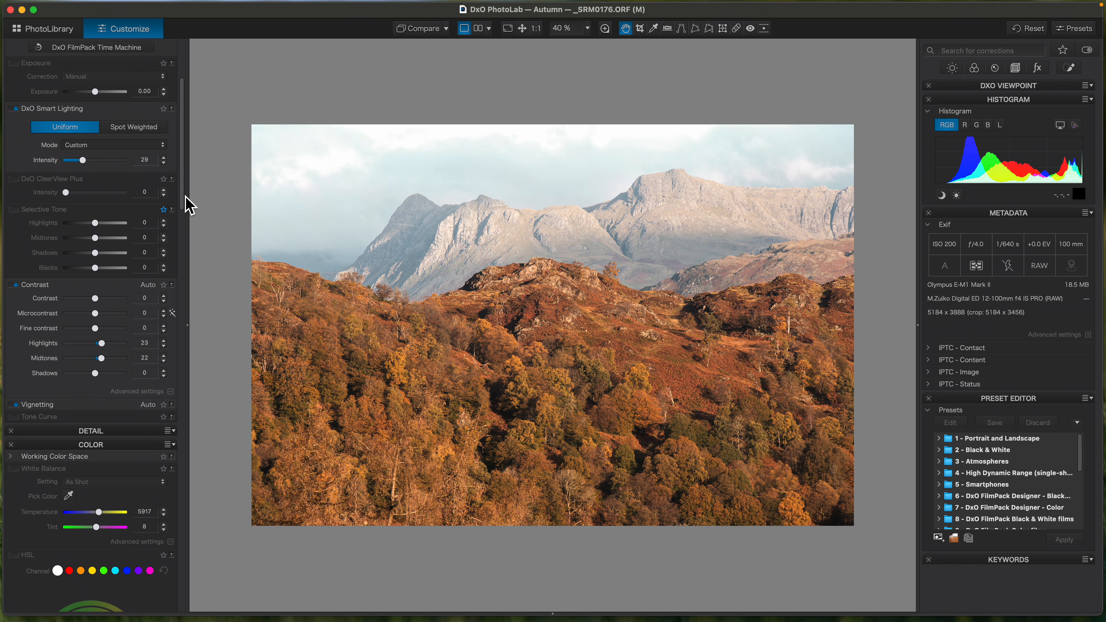
# Create a local adjustment AI mask of the Sky and check its coverage
pyautogui.scroll(3, 186, 201)
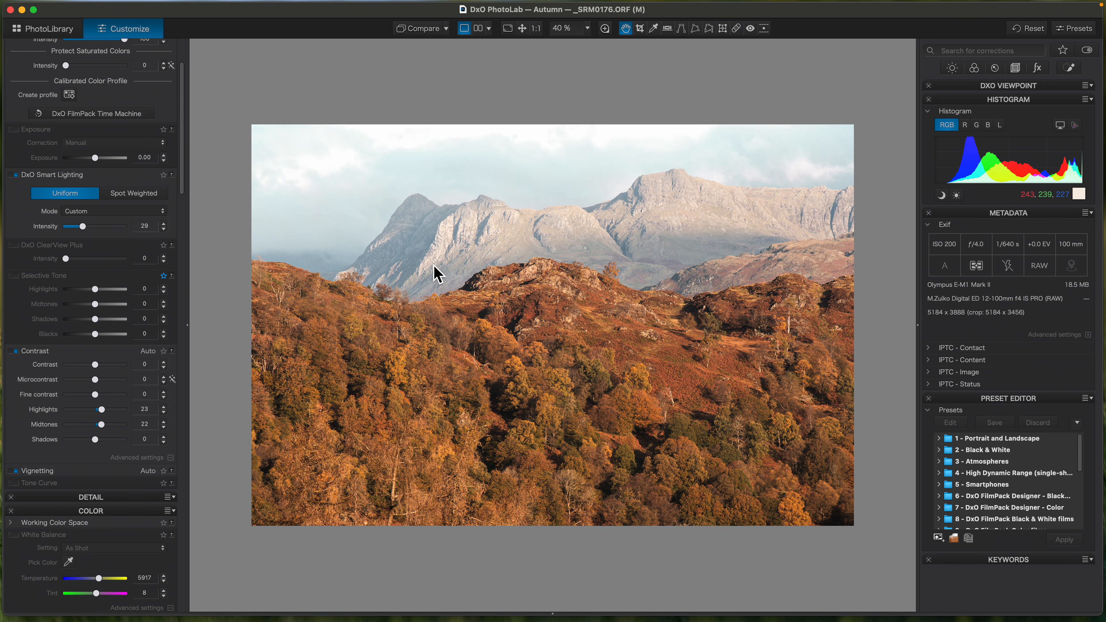
pyautogui.moveTo(186, 196); pyautogui.dragTo(179, 318)
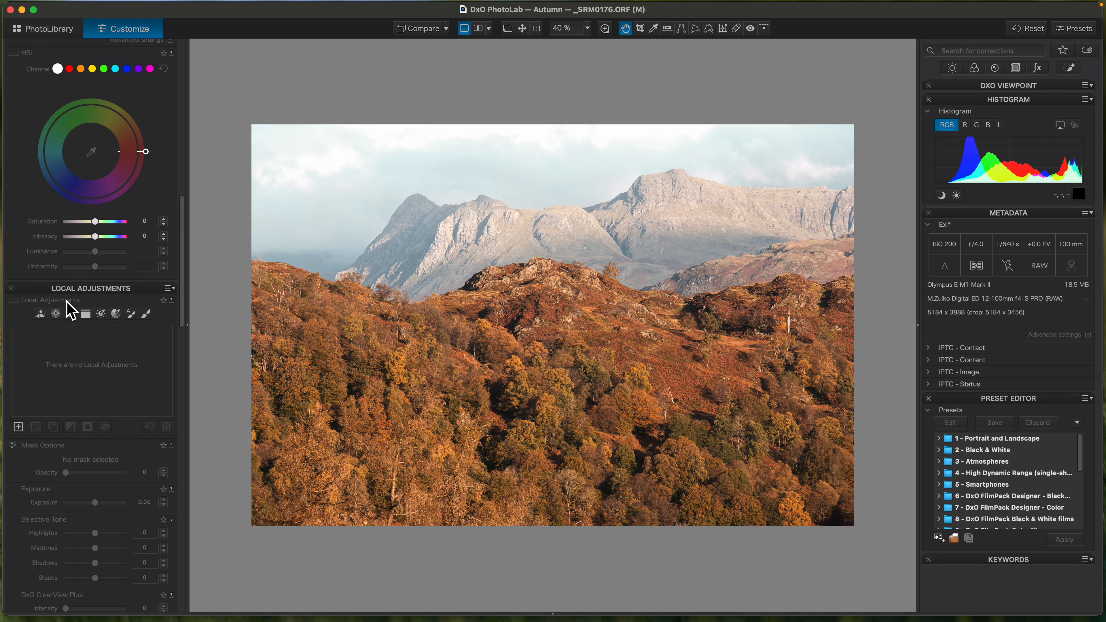
pyautogui.click(40, 314)
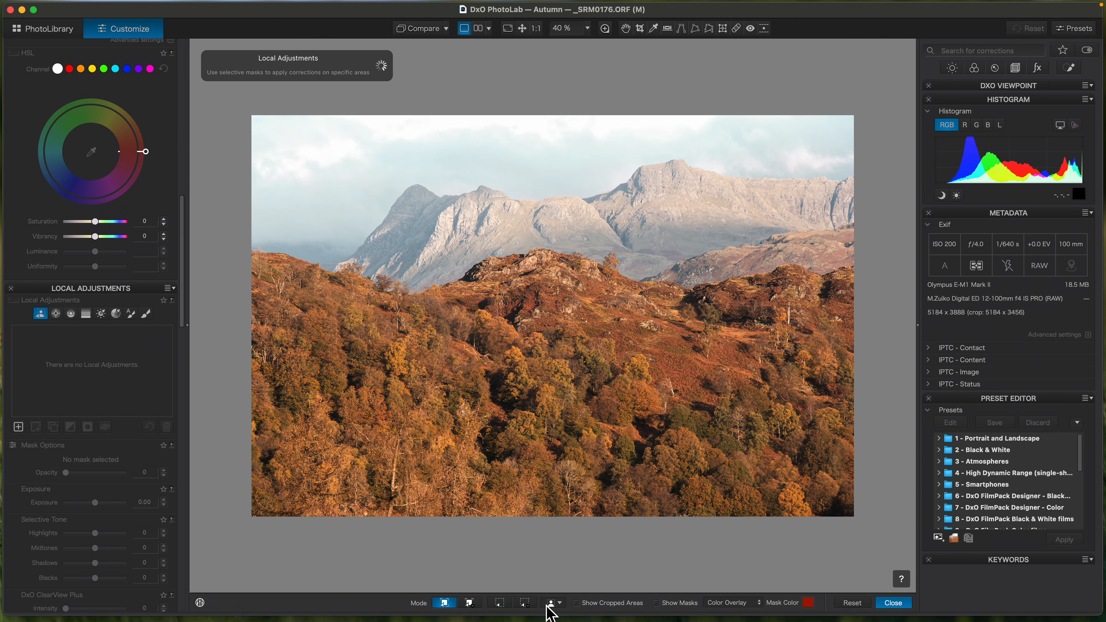
pyautogui.click(559, 604)
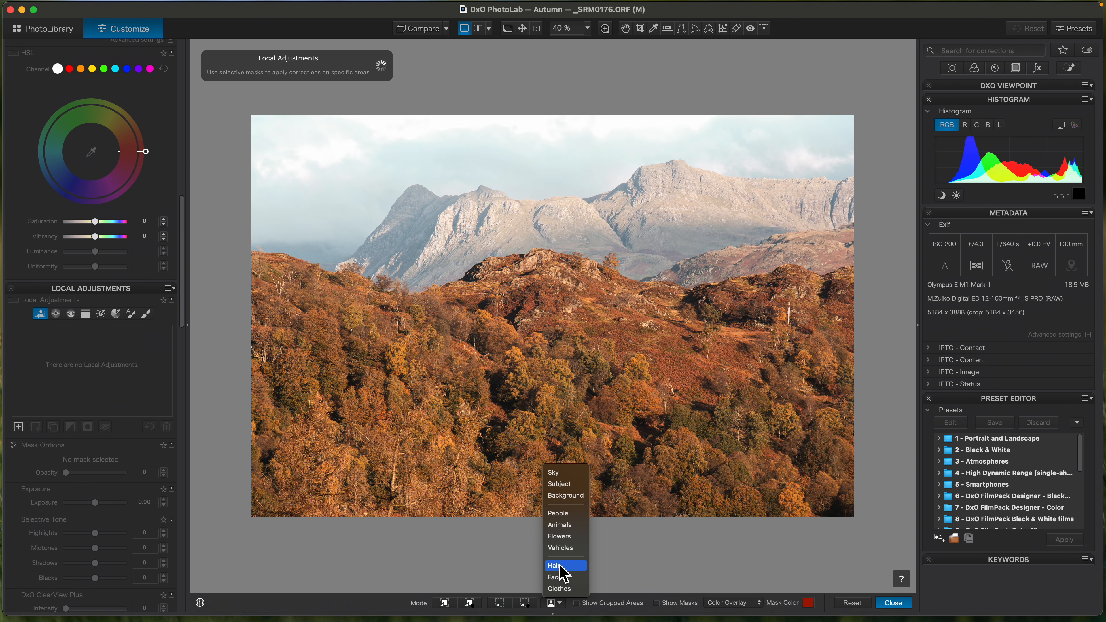
pyautogui.click(554, 474)
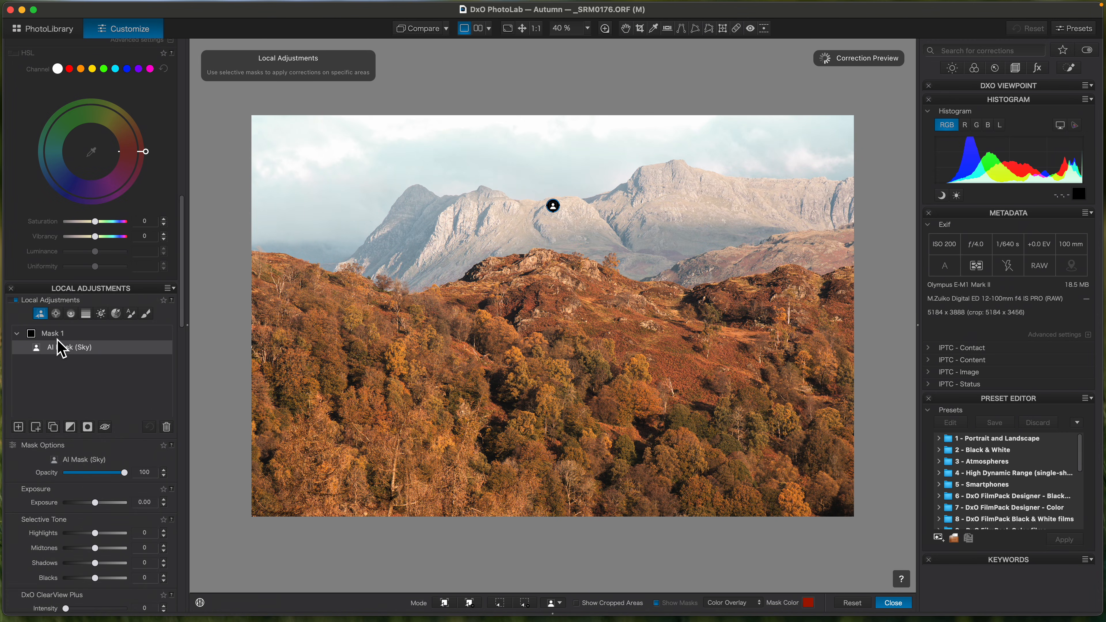
pyautogui.moveTo(53, 336)
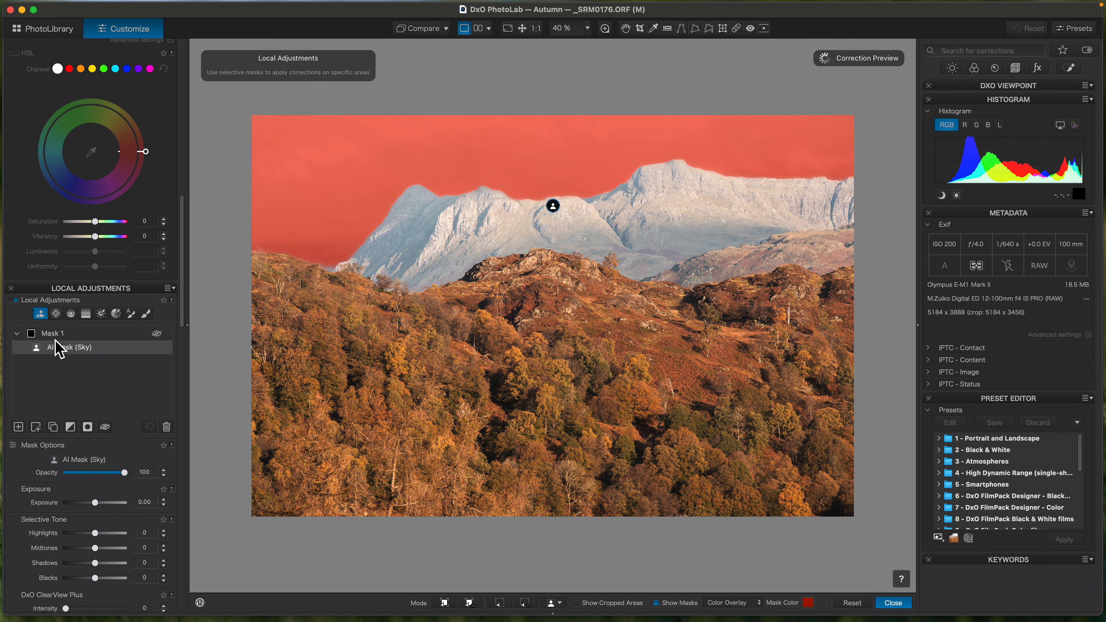
# For the sky mask, set DxO ClearView Plus intensity to 12, exposure to -0.11 and highlights to -5
pyautogui.moveTo(184, 322); pyautogui.dragTo(183, 383)
pyautogui.moveTo(66, 354); pyautogui.dragTo(78, 362)
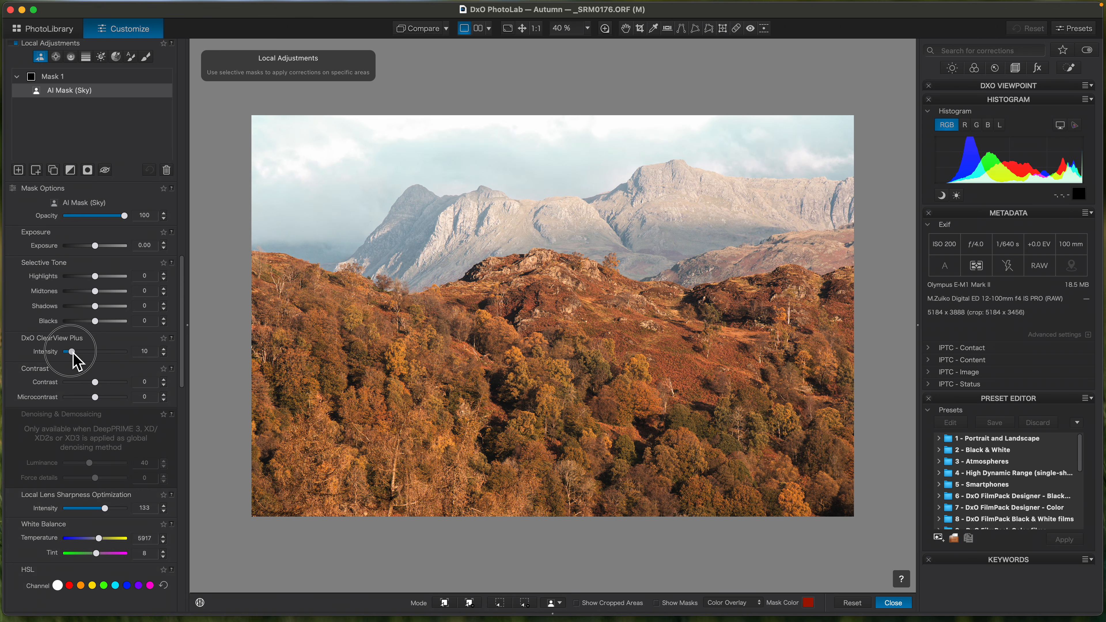
pyautogui.moveTo(99, 248); pyautogui.dragTo(97, 278)
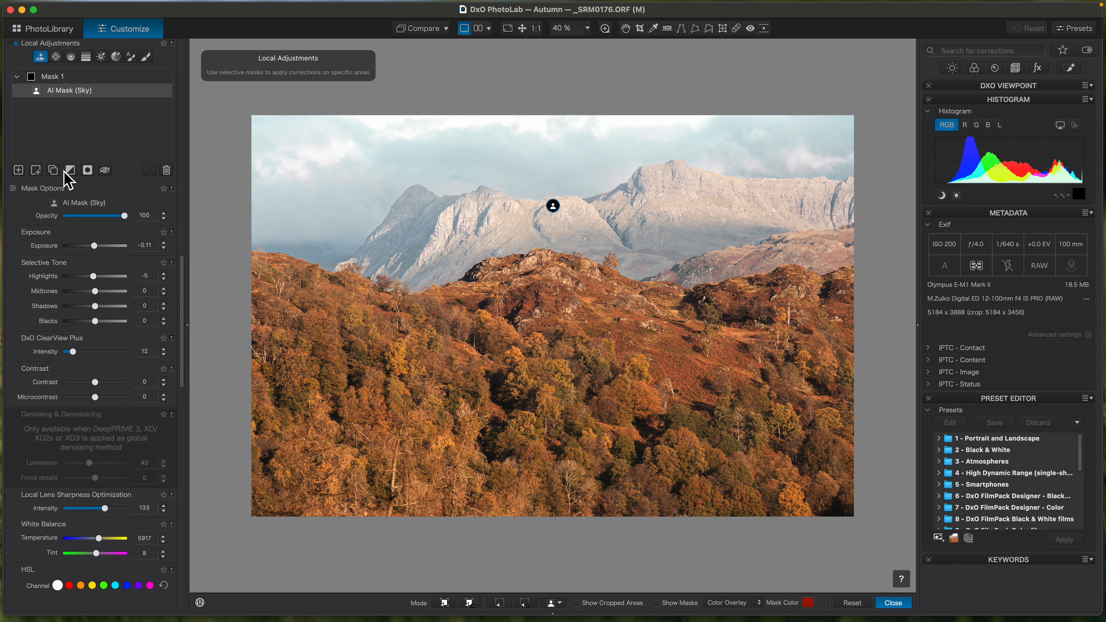
# Add a second mask with a Control Line that fades from just above the distant peaks down into the brown foreground hill
pyautogui.click(18, 77)
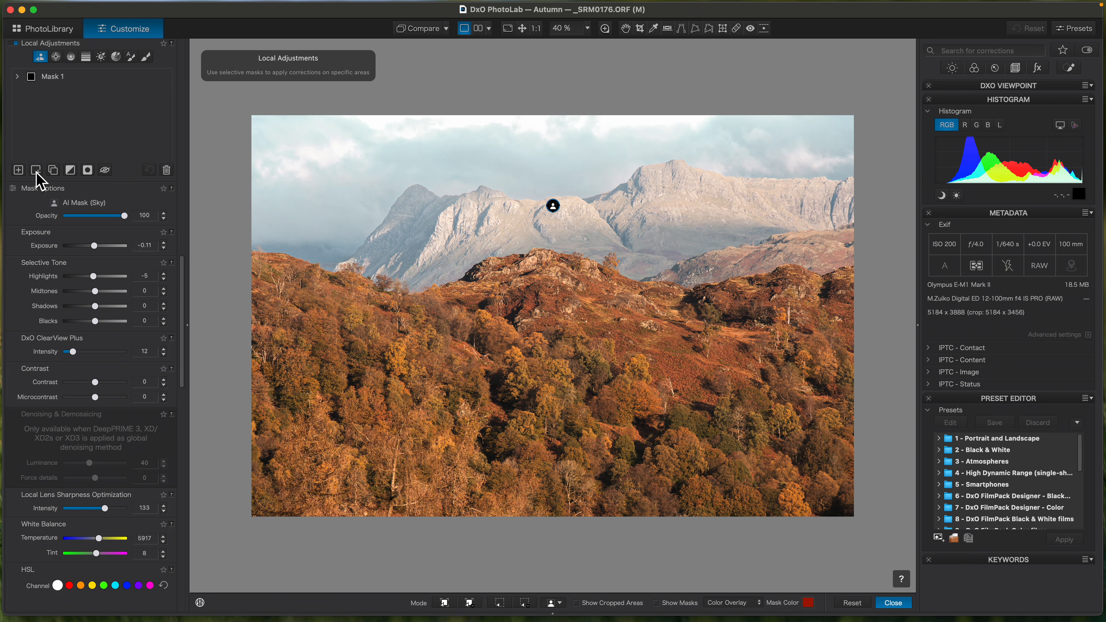
pyautogui.click(73, 60)
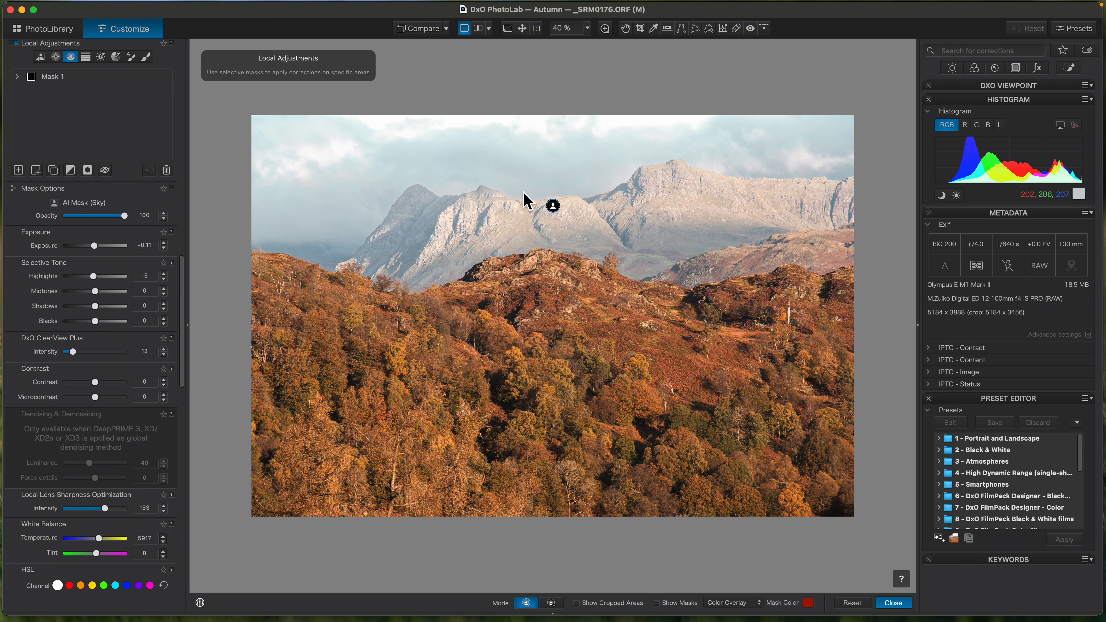
pyautogui.click(18, 170)
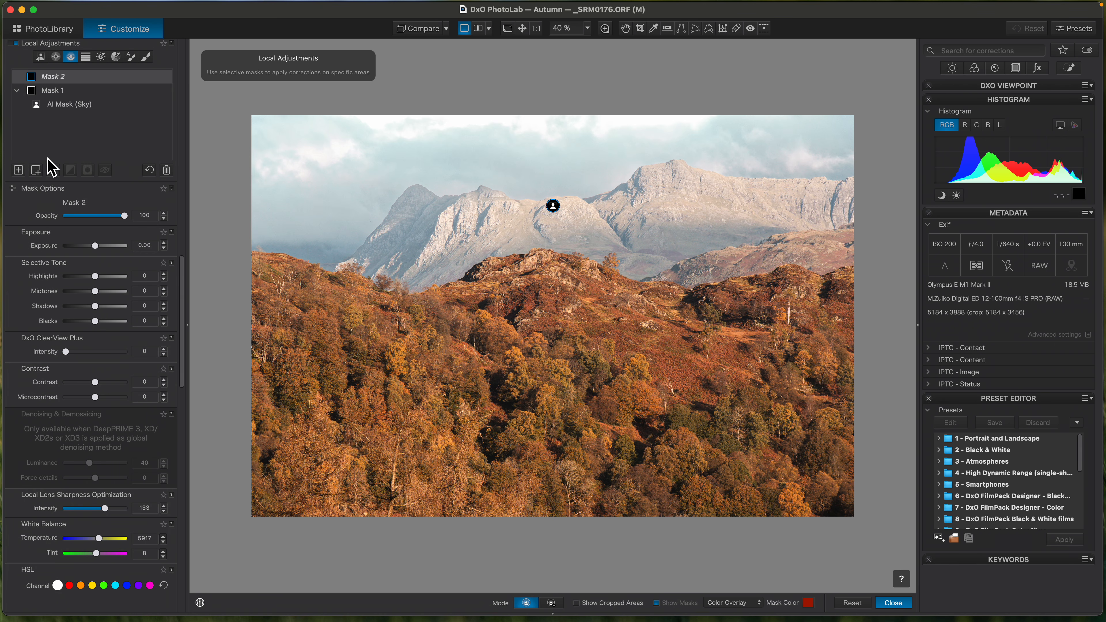
pyautogui.moveTo(523, 187); pyautogui.dragTo(528, 275)
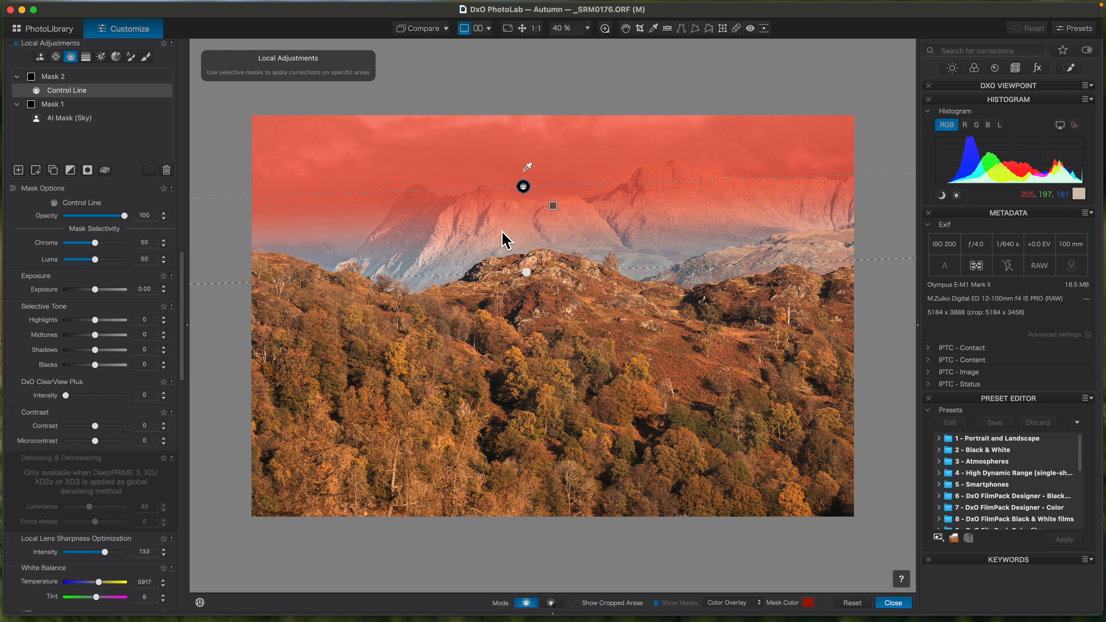
pyautogui.moveTo(526, 275); pyautogui.dragTo(525, 303)
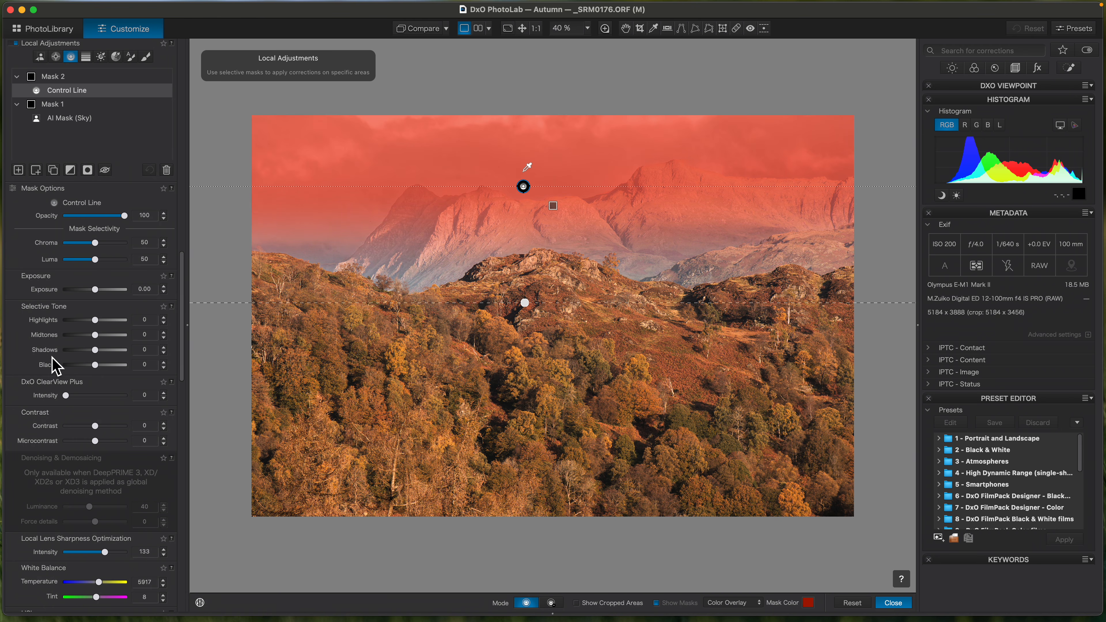
# For the Control Line mask, set DxO ClearView Plus intensity to 15, highlights to -3 and exposure to -0.05
pyautogui.click(66, 397)
pyautogui.moveTo(69, 396); pyautogui.dragTo(82, 405)
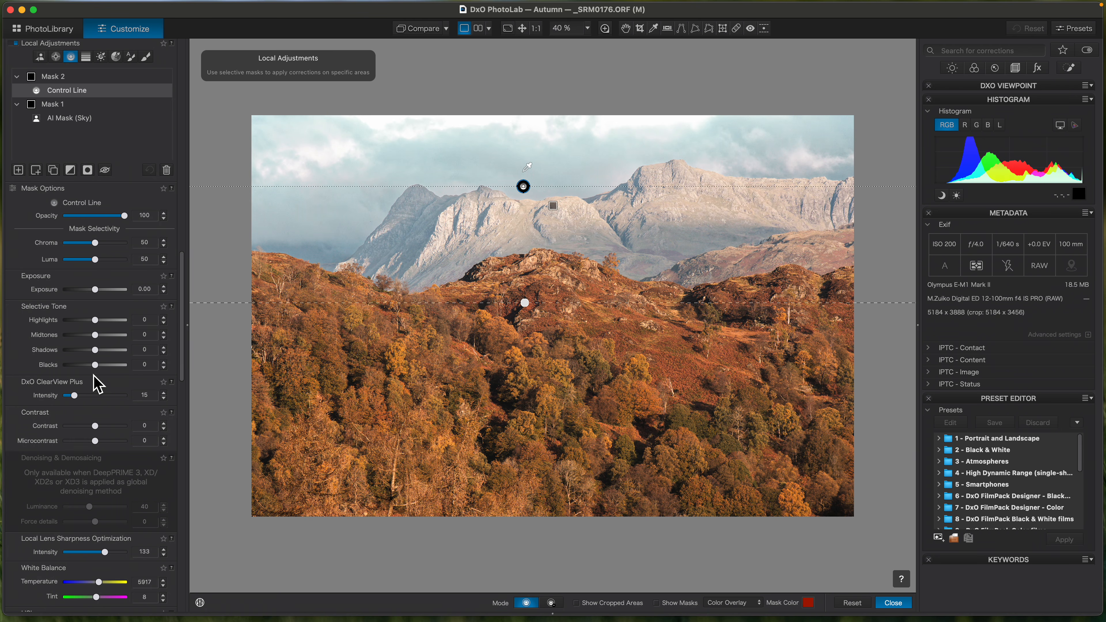
pyautogui.moveTo(97, 323); pyautogui.dragTo(96, 291)
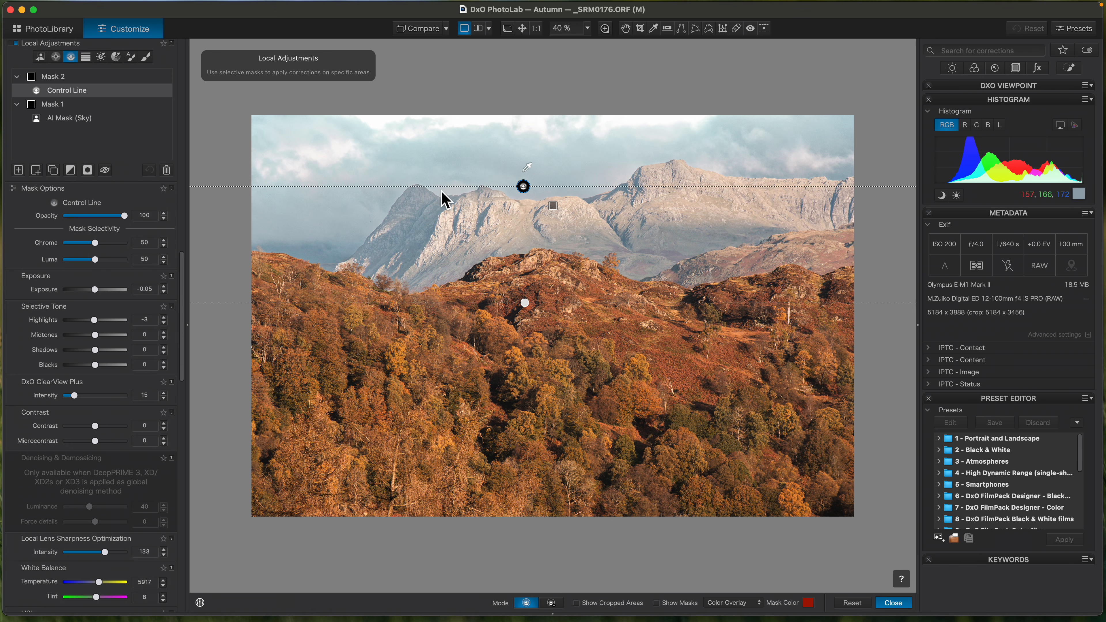
# Lower the Control Line mask's white balance temperature to 5717 and finish the local adjustments
pyautogui.click(18, 77)
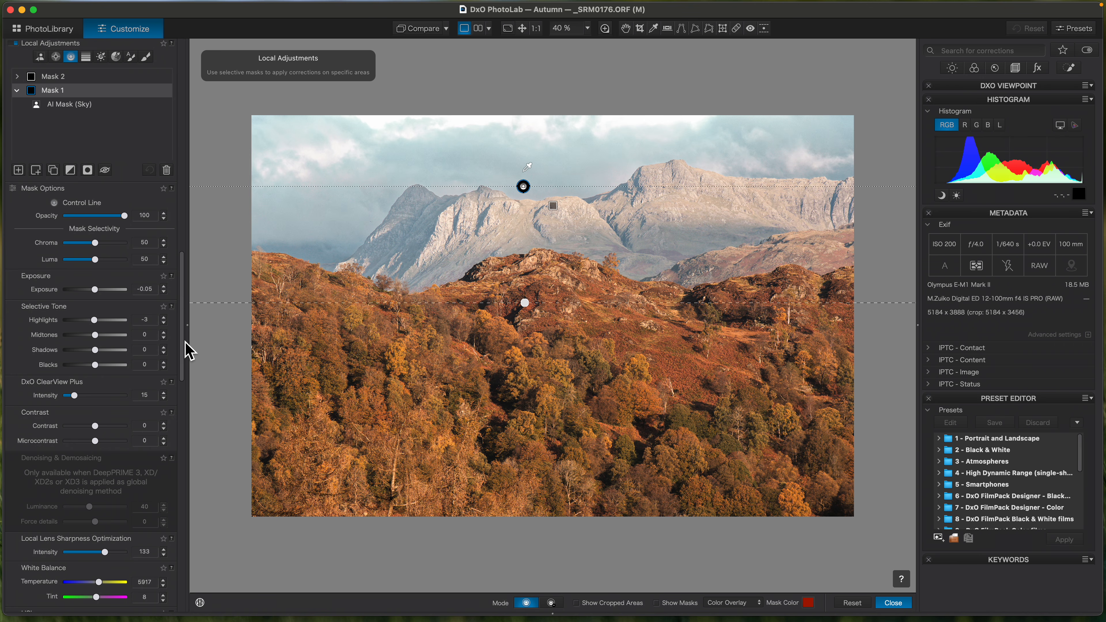
pyautogui.moveTo(185, 344); pyautogui.dragTo(182, 405)
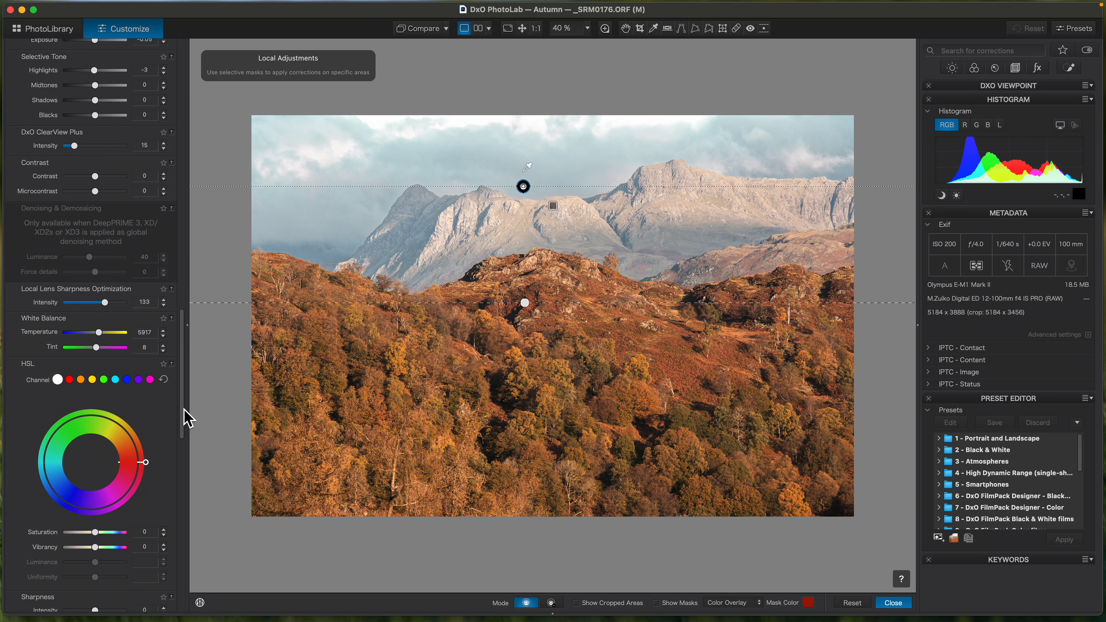
pyautogui.scroll(-2, 174, 384)
pyautogui.click(164, 316)
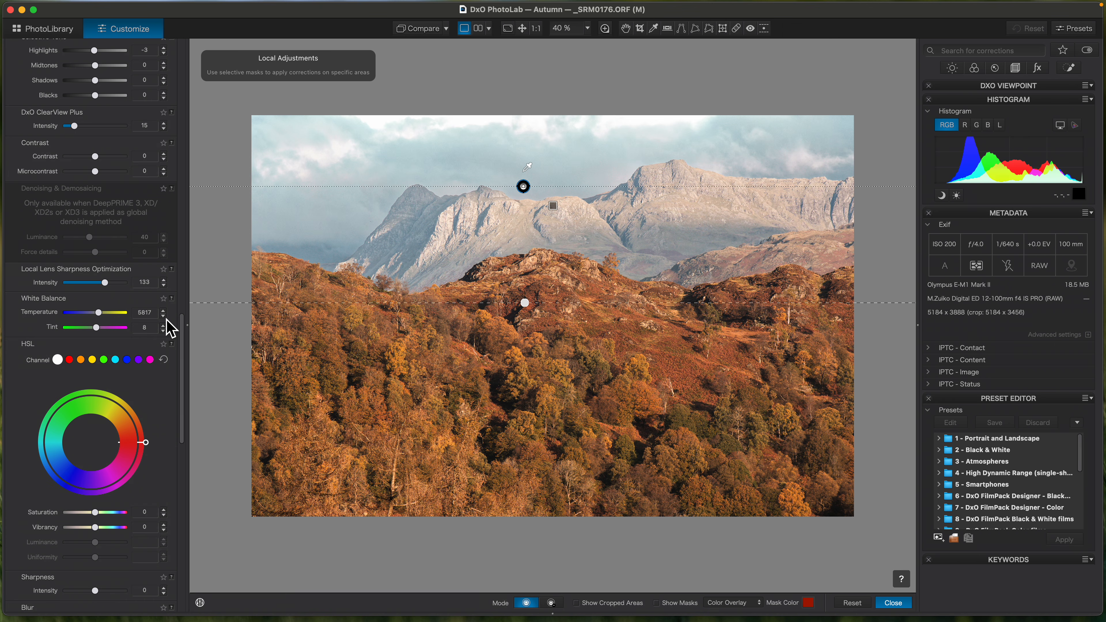
pyautogui.click(165, 317)
pyautogui.click(894, 603)
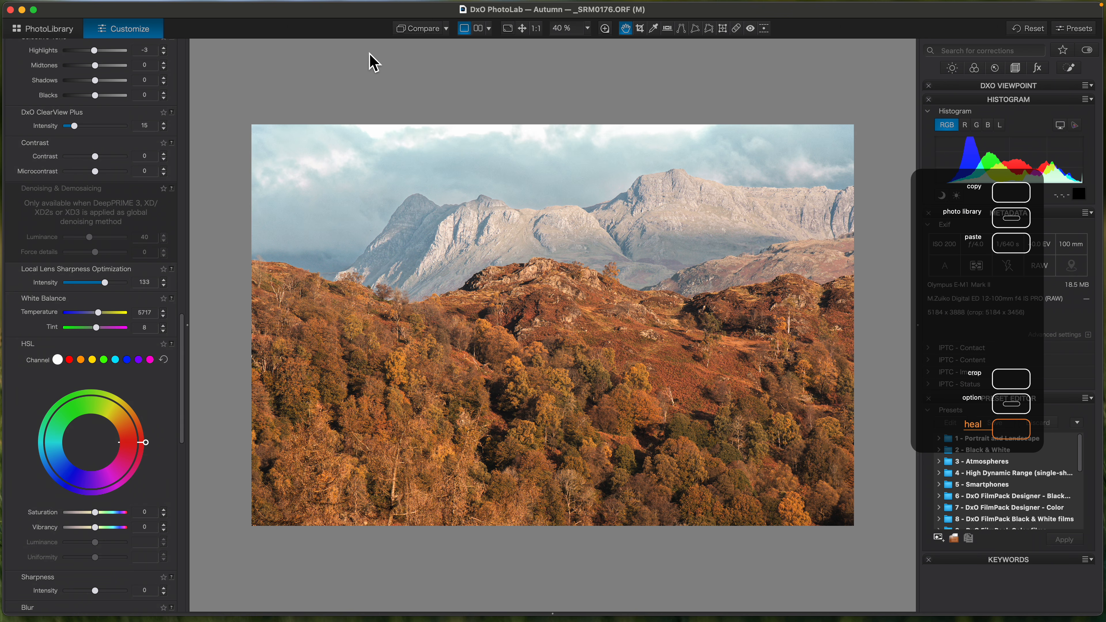
# Repair the bright cloud at the sky's upper edge above the left peak, sampling darker cloud farther left with the source rotated
pyautogui.press('x')
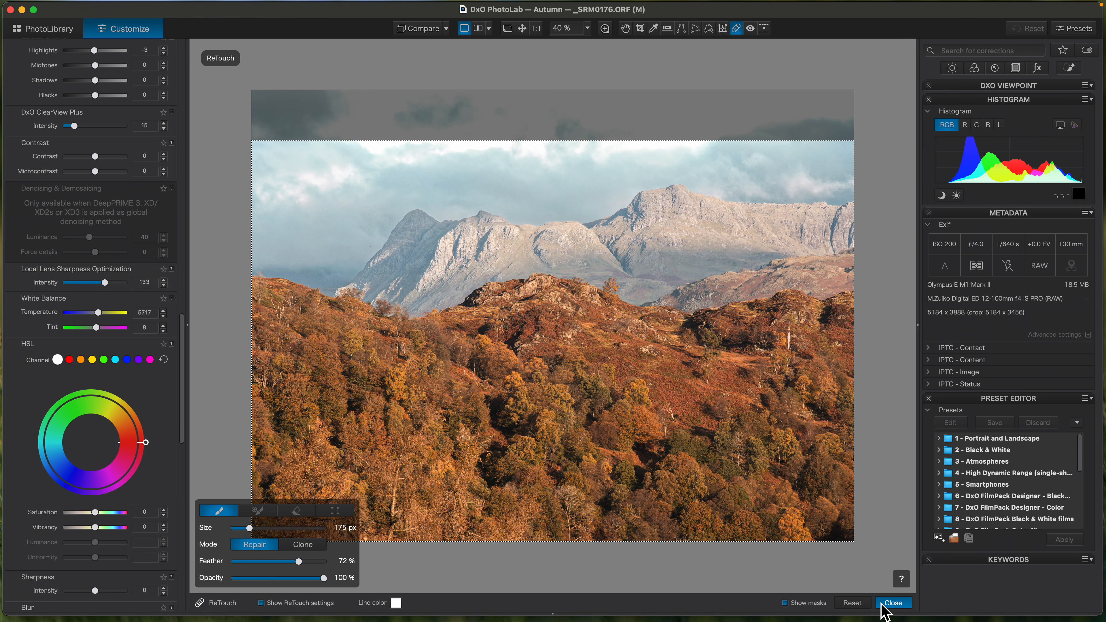
pyautogui.moveTo(384, 150)
pyautogui.mouseDown()
pyautogui.moveTo(400, 146)
pyautogui.moveTo(370, 147)
pyautogui.moveTo(387, 148)
pyautogui.mouseUp()
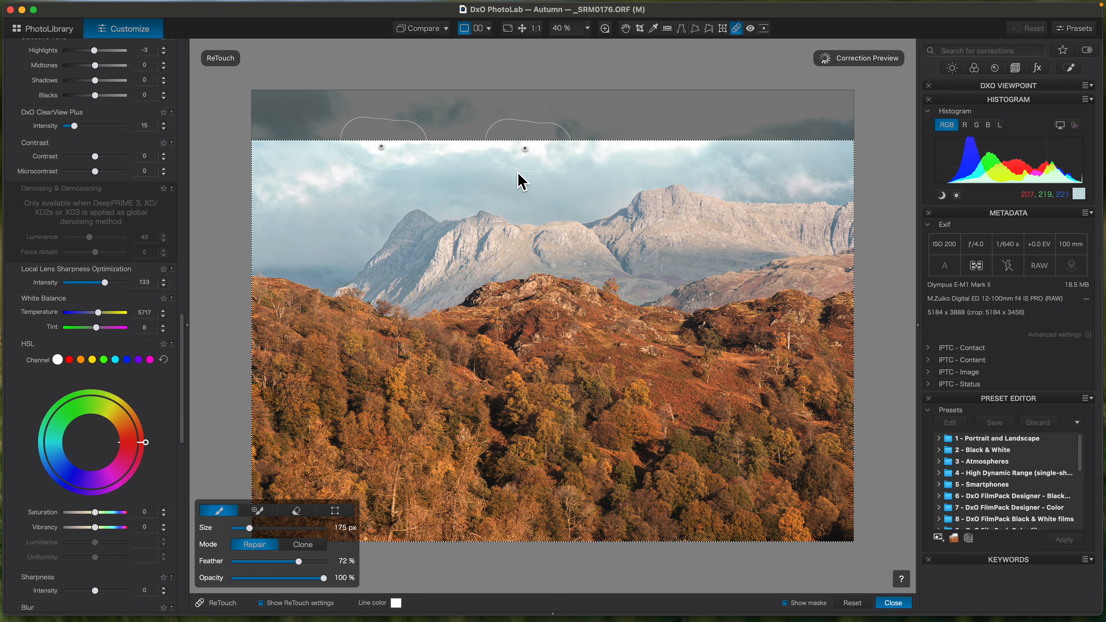
pyautogui.moveTo(528, 147); pyautogui.dragTo(299, 198)
pyautogui.click(335, 510)
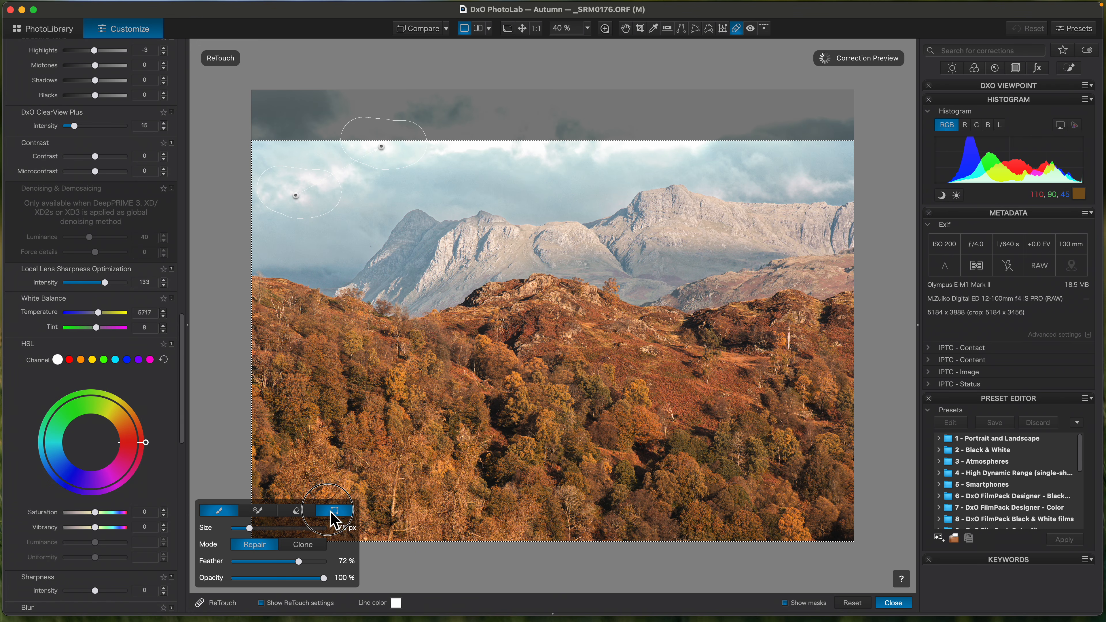
pyautogui.moveTo(304, 234); pyautogui.dragTo(285, 167)
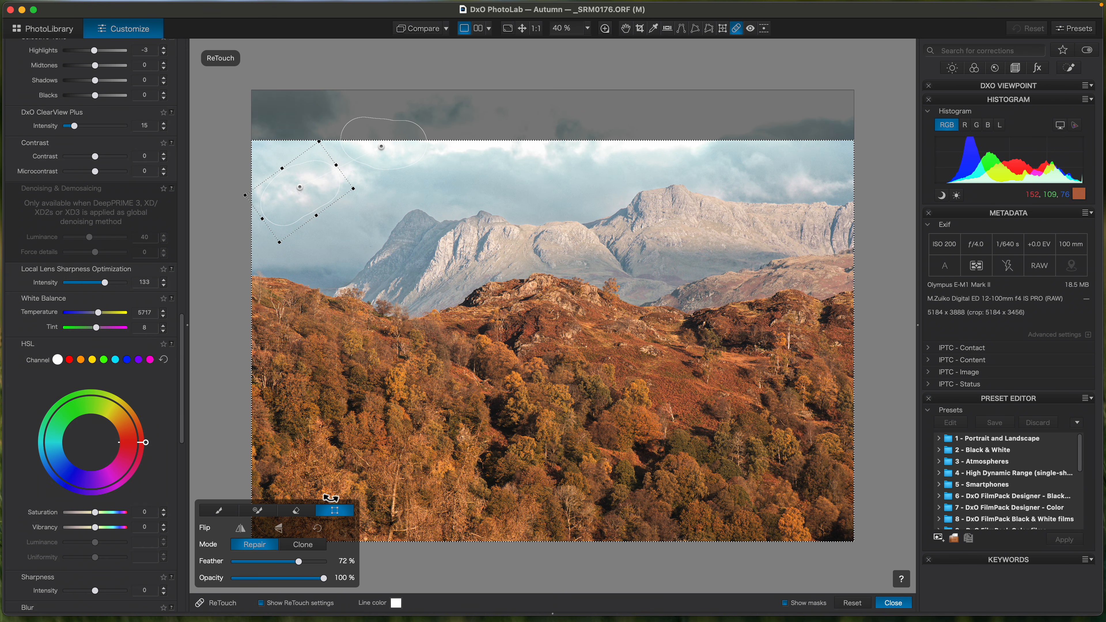
# Try a repair patch on the bright cloud near the middle of the sky's upper edge, extend it, and delete it
pyautogui.click(219, 510)
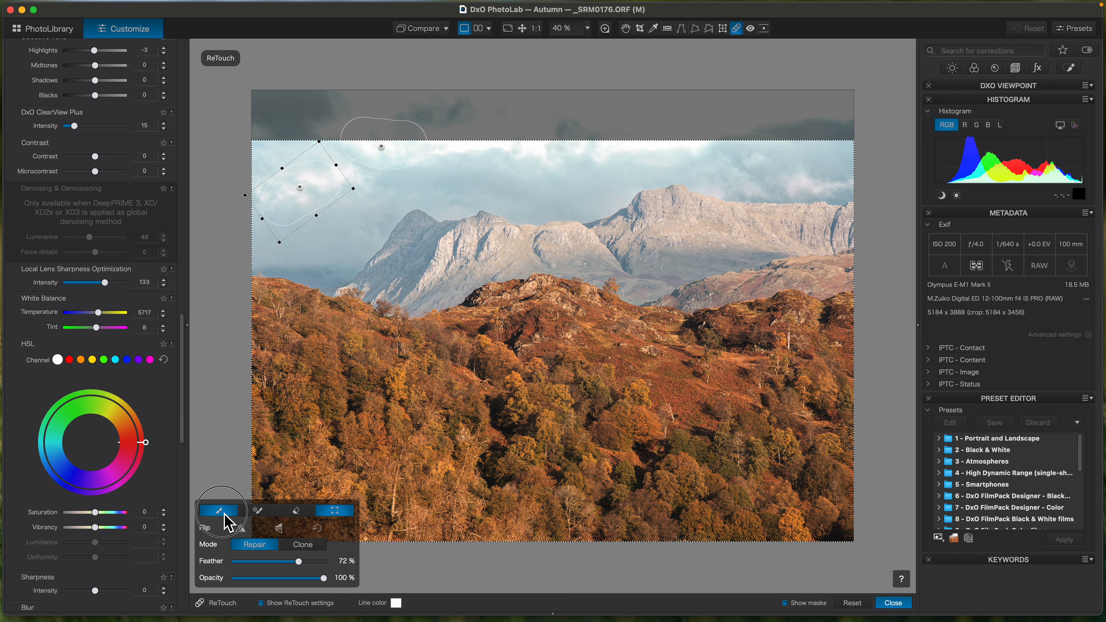
pyautogui.click(463, 144)
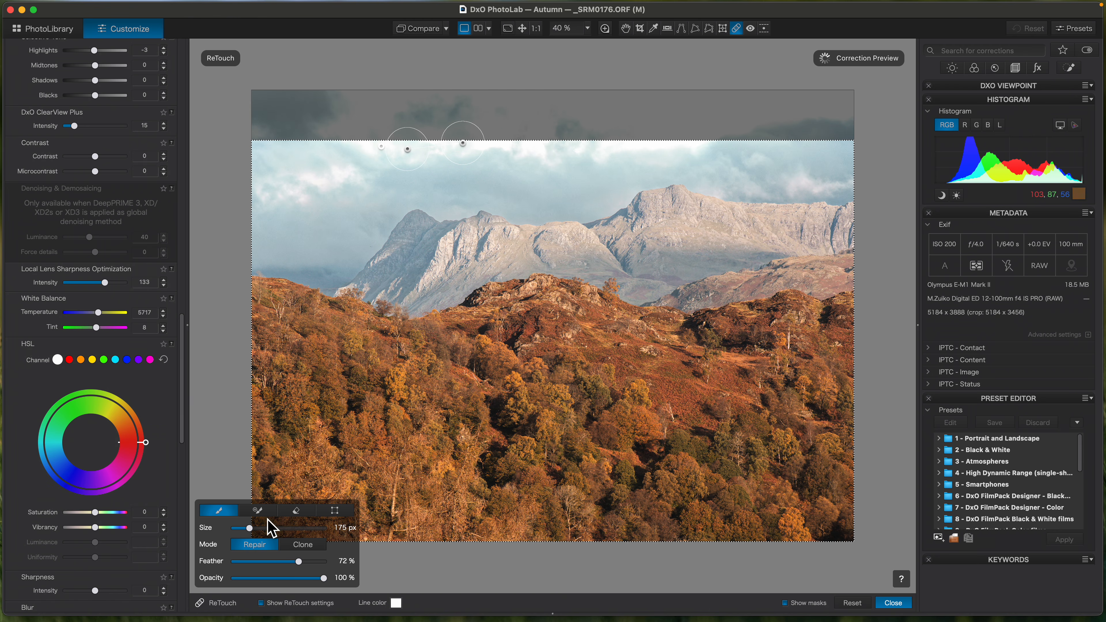
pyautogui.click(258, 510)
pyautogui.moveTo(479, 155); pyautogui.dragTo(512, 148)
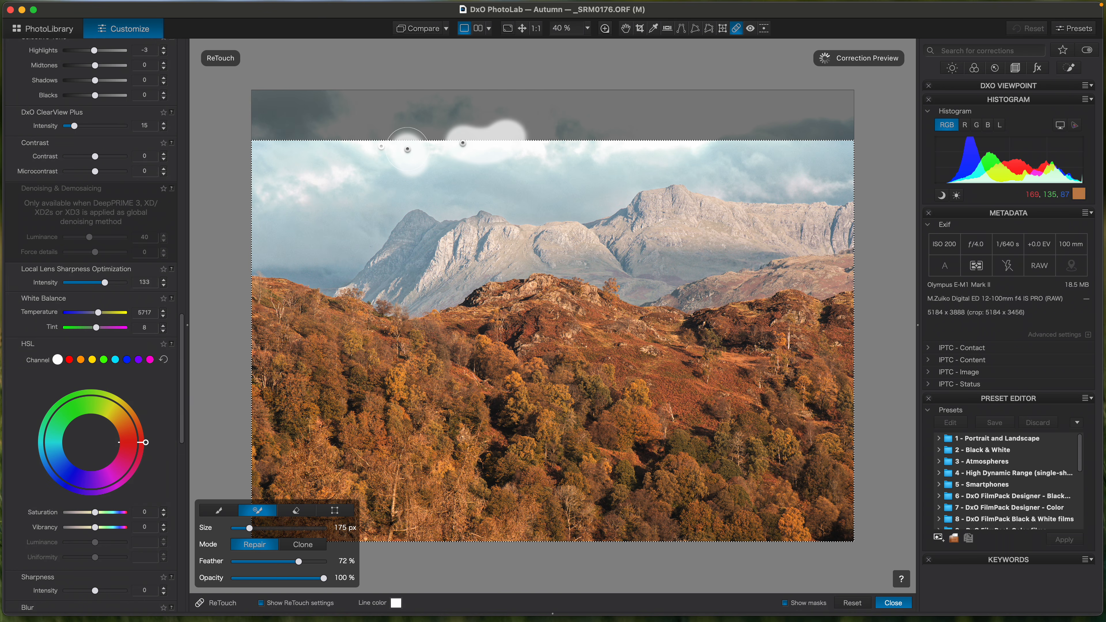
pyautogui.press('Delete')
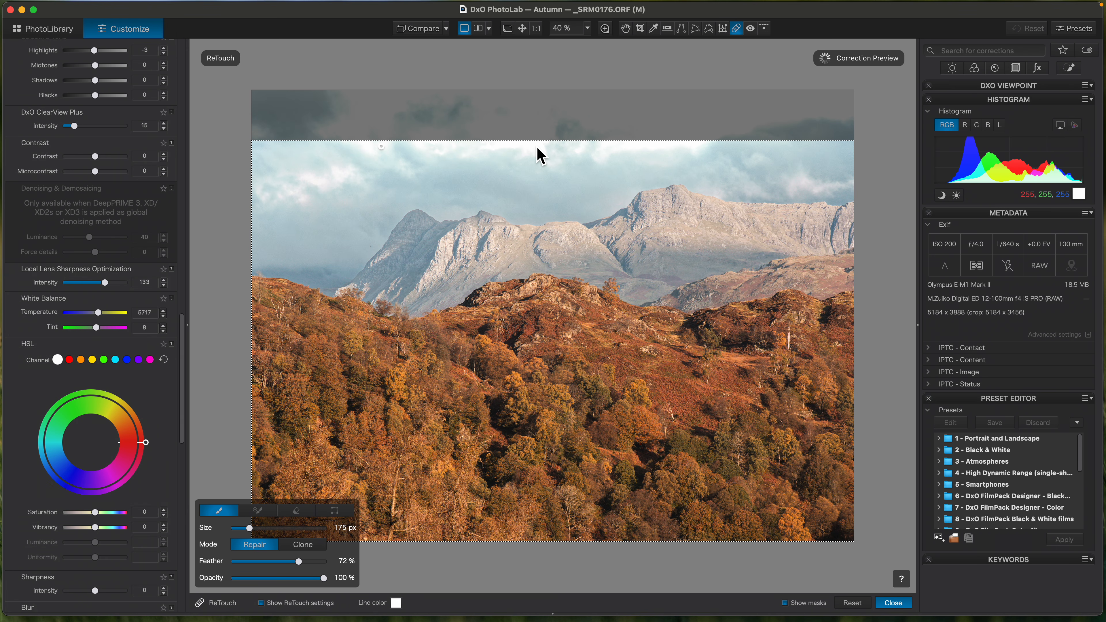
# Repair the bright central cloud at the sky's upper edge with one stroke, sampling from the left-hand clouds with the source rotated
pyautogui.moveTo(541, 148); pyautogui.dragTo(477, 148)
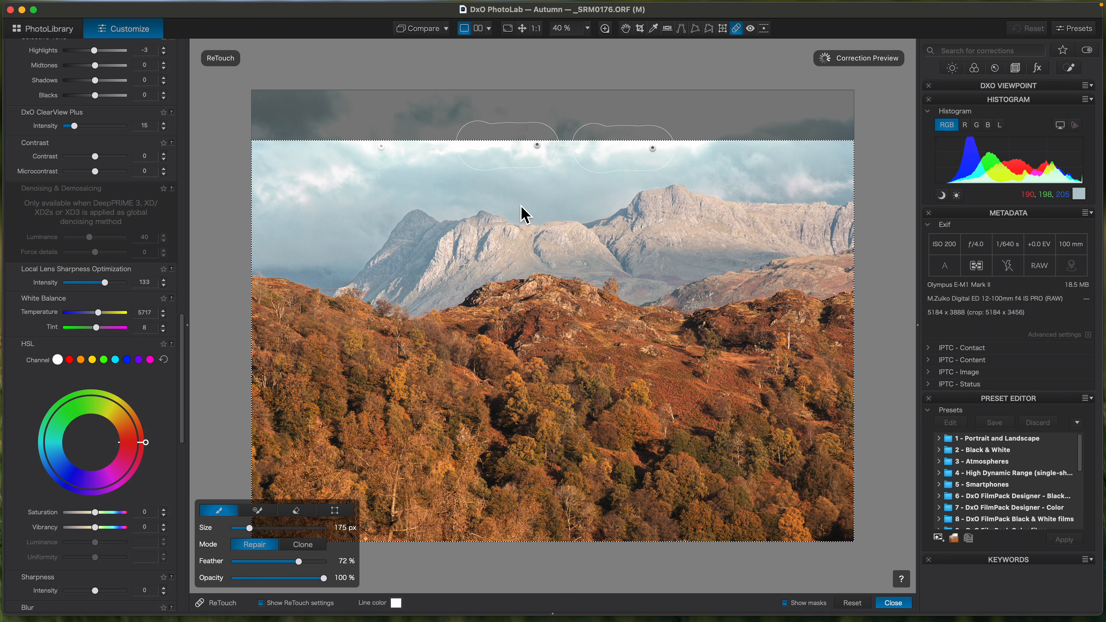
pyautogui.moveTo(655, 155); pyautogui.dragTo(339, 175)
pyautogui.click(333, 510)
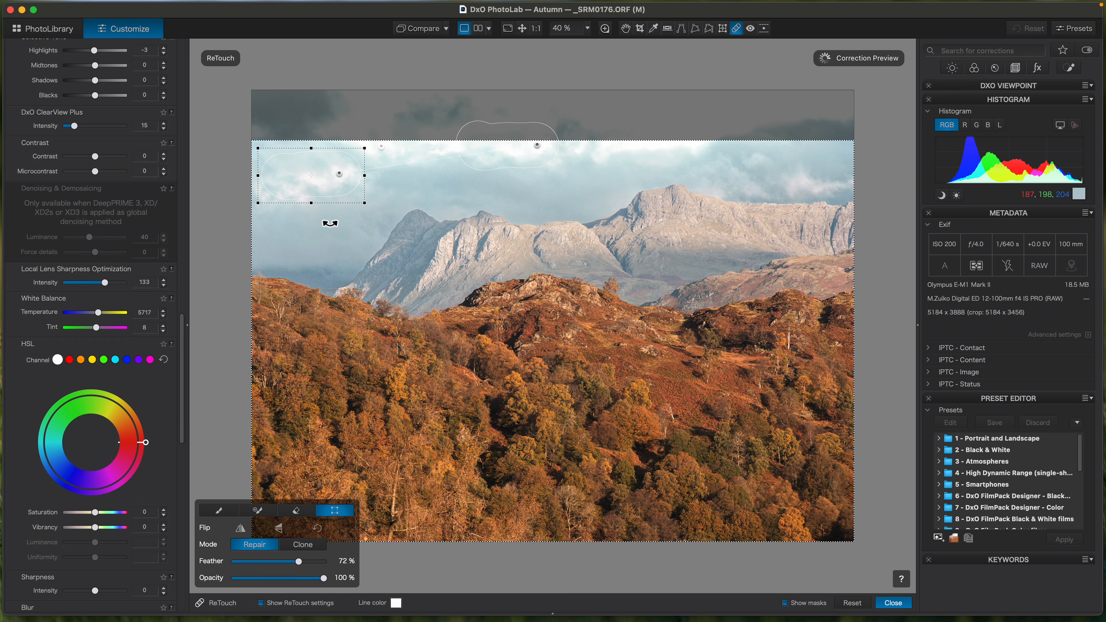
pyautogui.moveTo(314, 213); pyautogui.dragTo(317, 188)
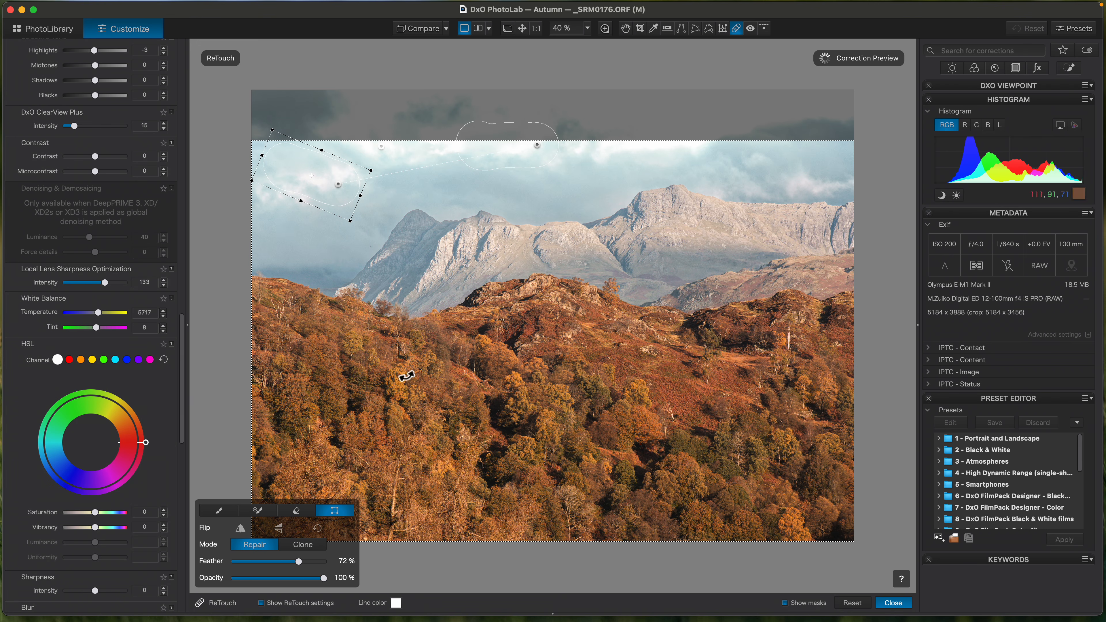
pyautogui.click(893, 603)
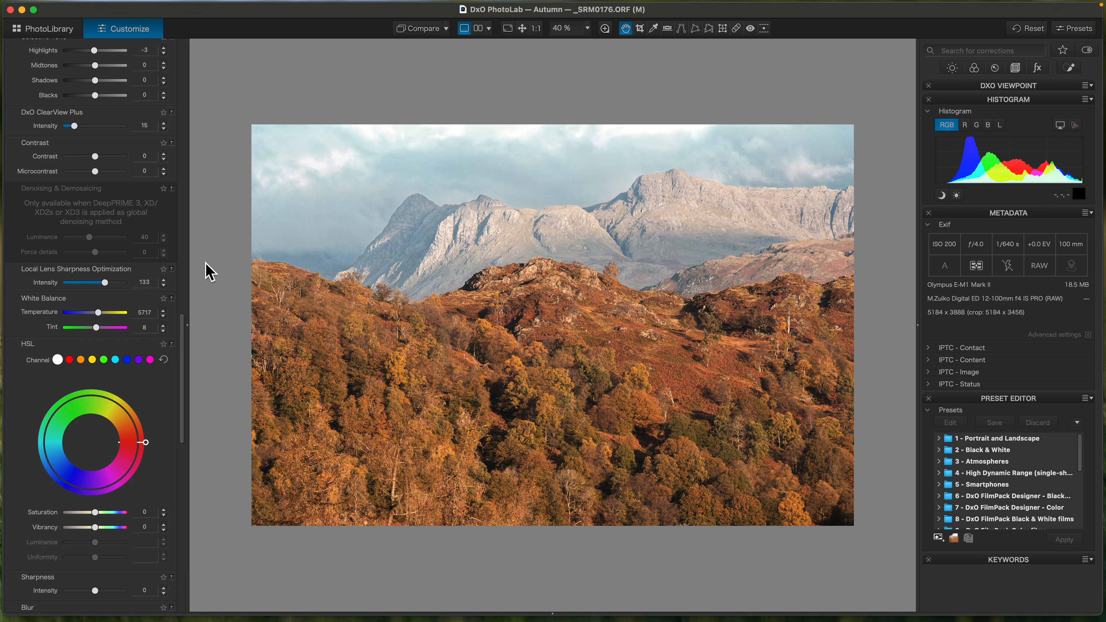
# Reduce the opacity of the left sky repair to 93% and the central one to 92%, and finish retouching
pyautogui.press('r')
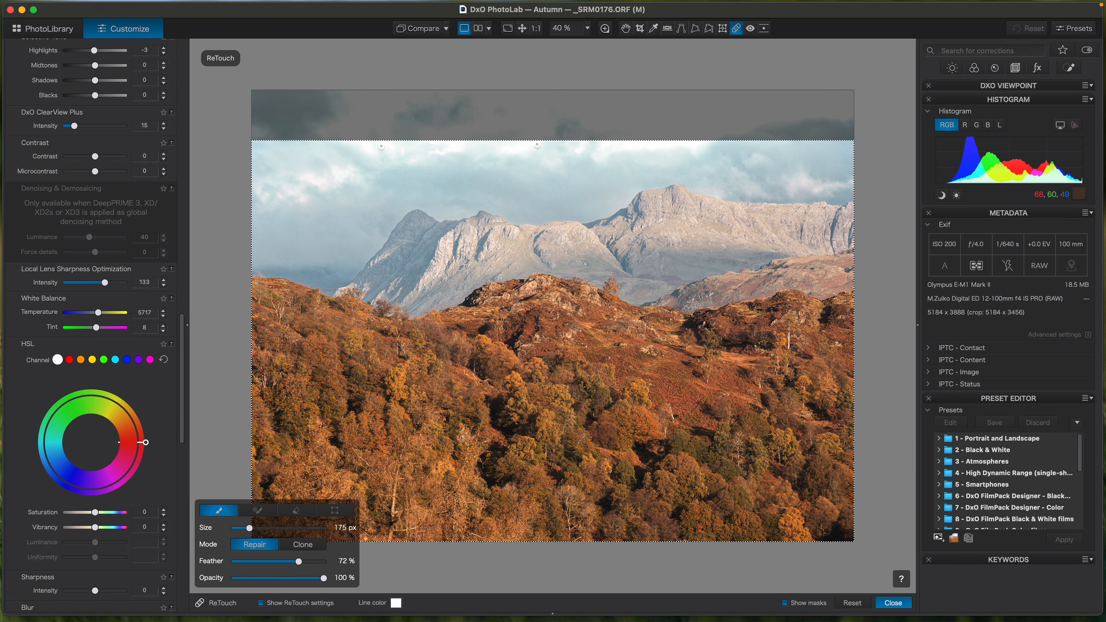
pyautogui.moveTo(324, 578); pyautogui.dragTo(324, 578)
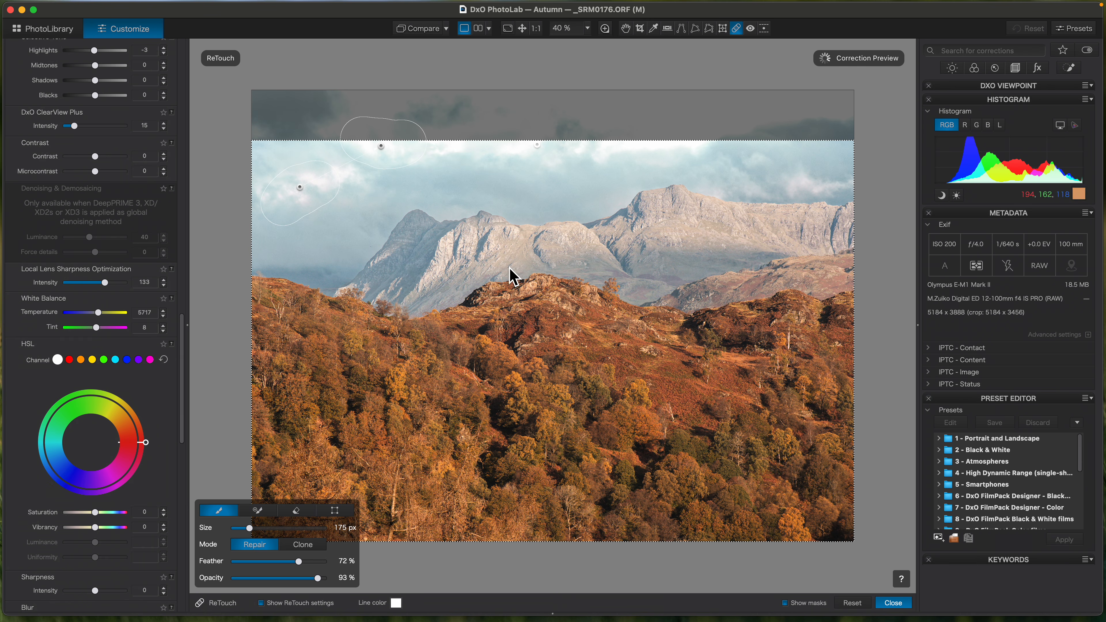
pyautogui.moveTo(325, 580); pyautogui.dragTo(315, 579)
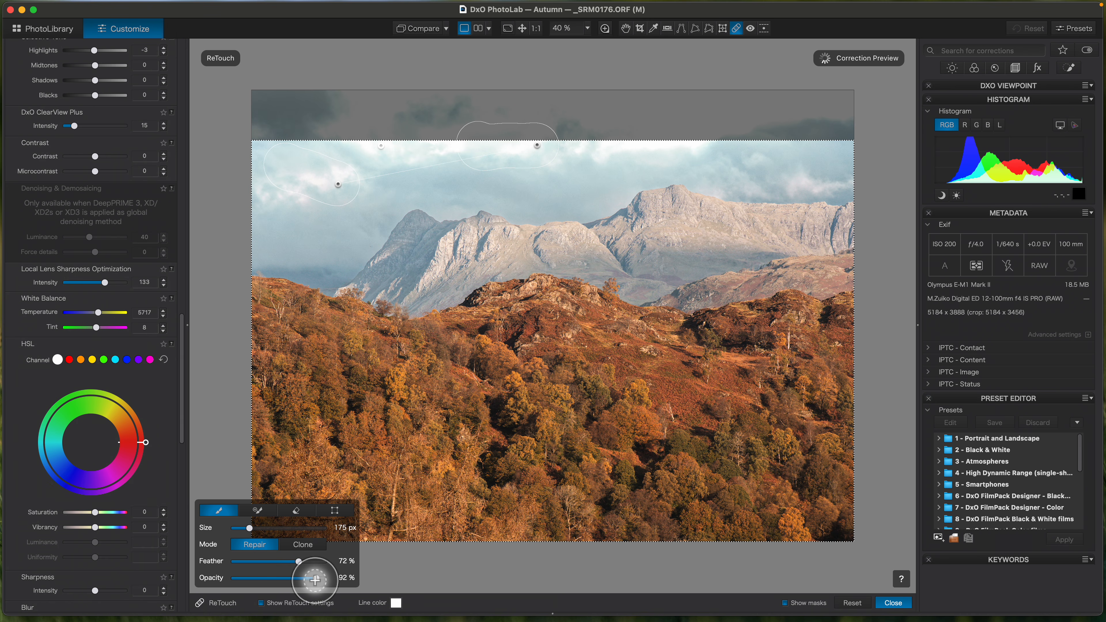
pyautogui.click(892, 603)
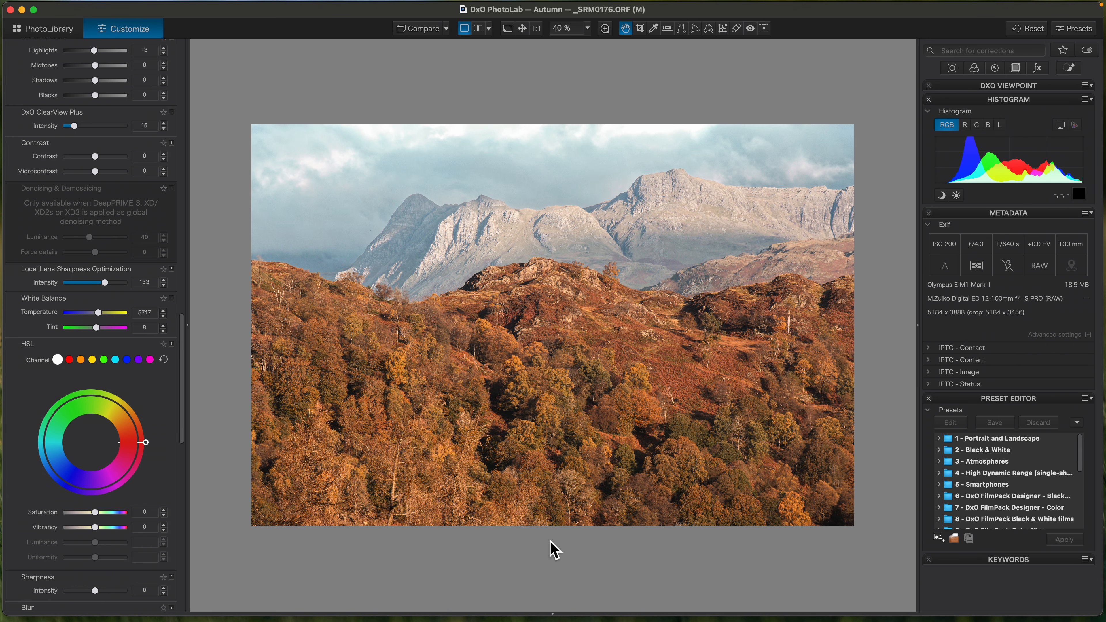
# Compare the edited mountain photo with its uncorrected version and return to the edited view
pyautogui.click(412, 30)
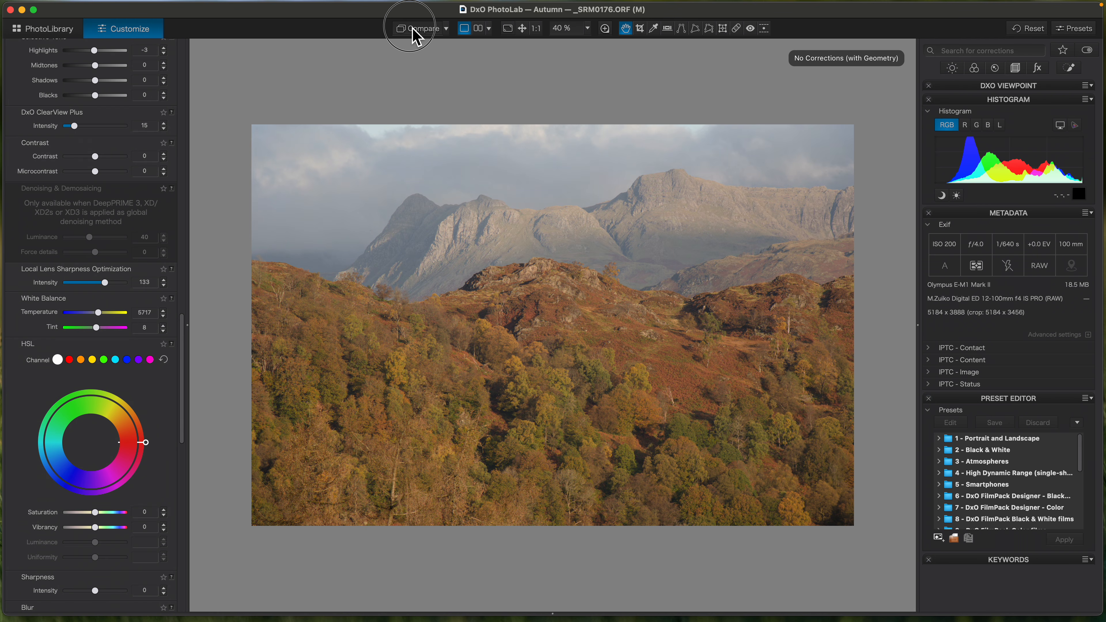
pyautogui.moveTo(412, 30); pyautogui.dragTo(421, 35)
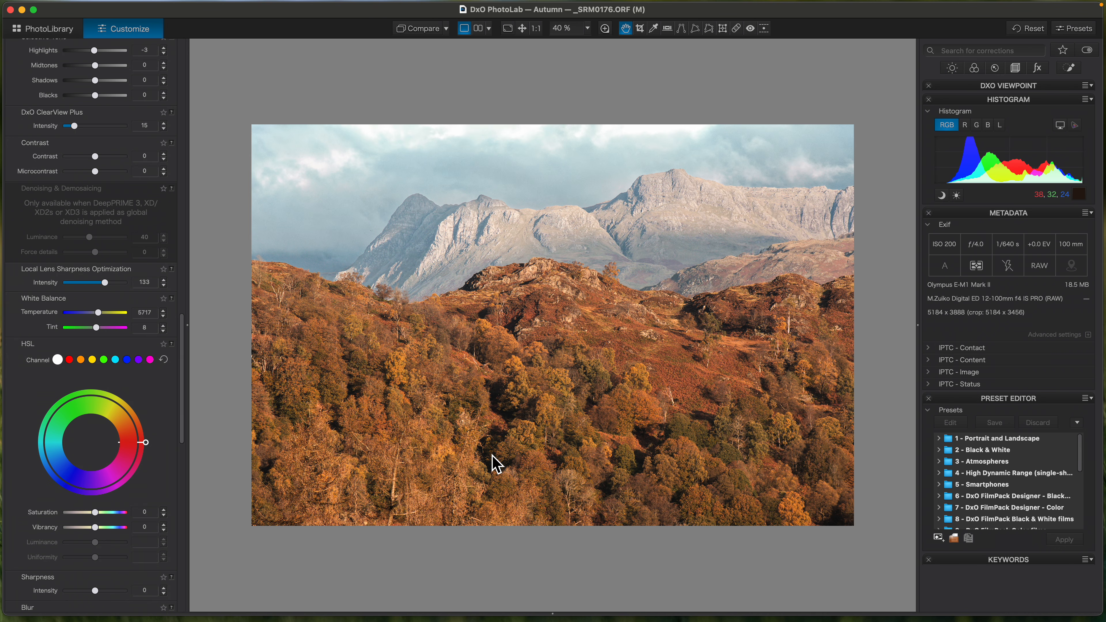
# Switch to the next photo, the autumn trees beside the lake, and enable Color/B&W Rendering for it
pyautogui.press('Right')
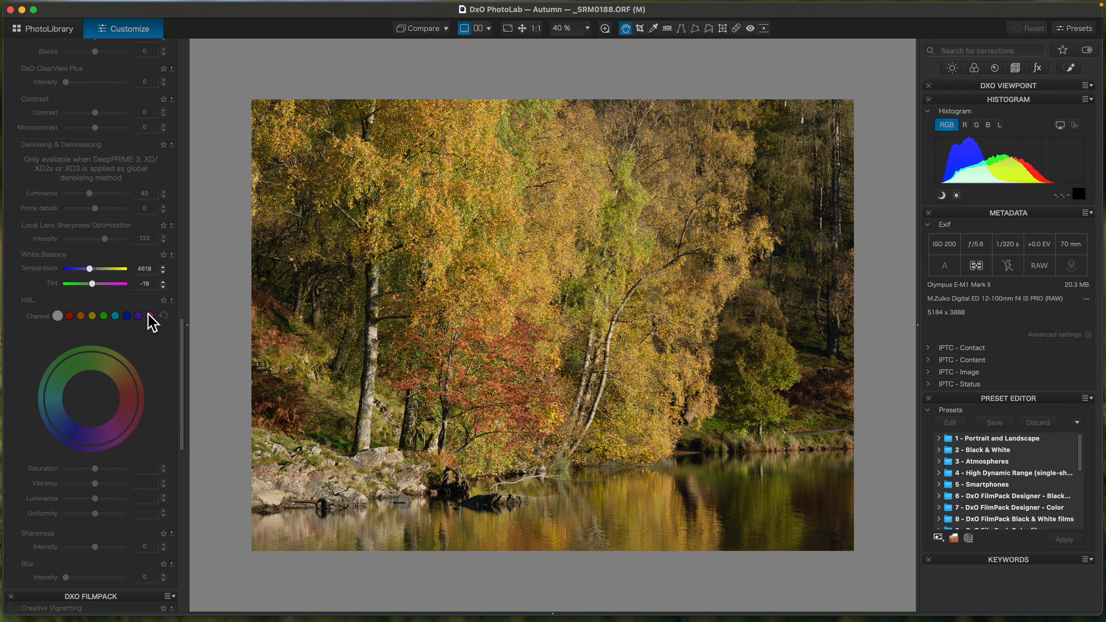
pyautogui.moveTo(184, 387); pyautogui.dragTo(195, 86)
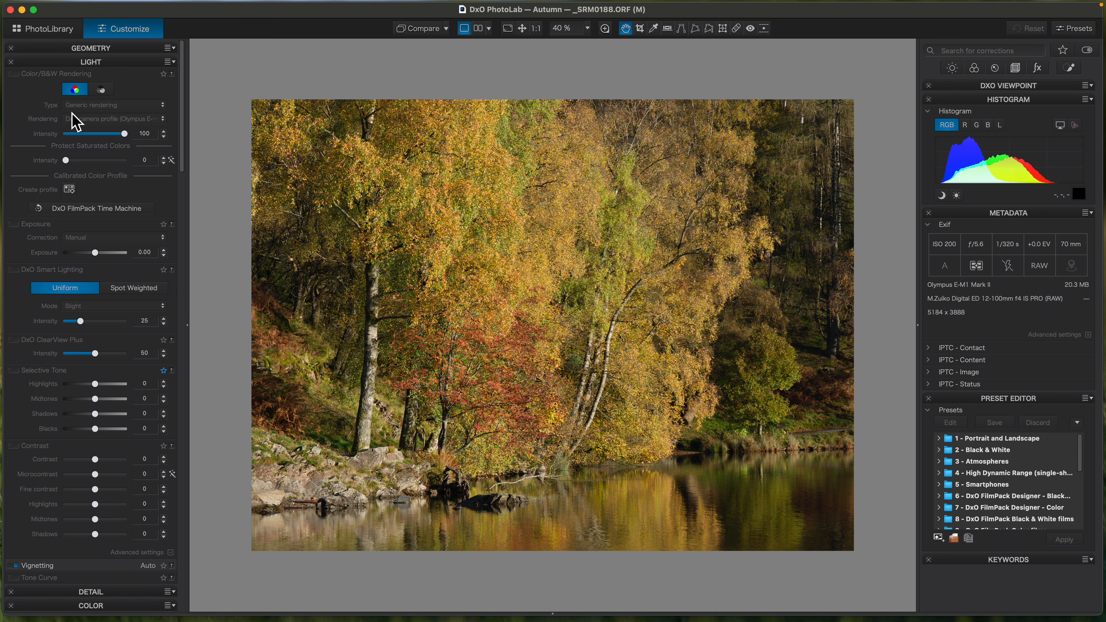
pyautogui.click(17, 77)
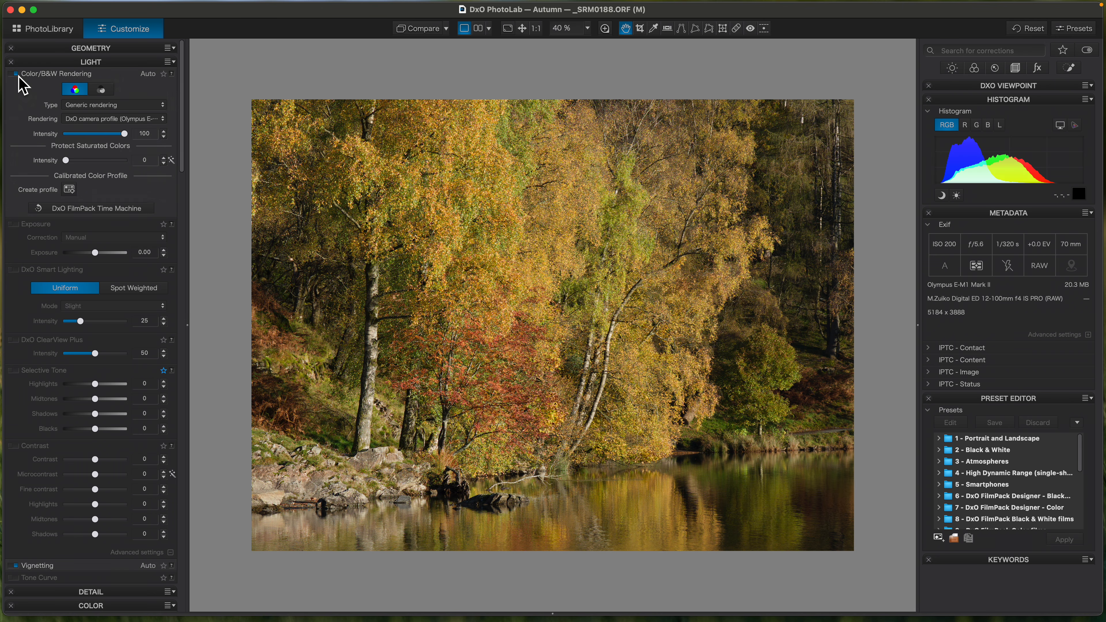
# Try the Color Positive Film rendering type and browse its available films
pyautogui.click(92, 108)
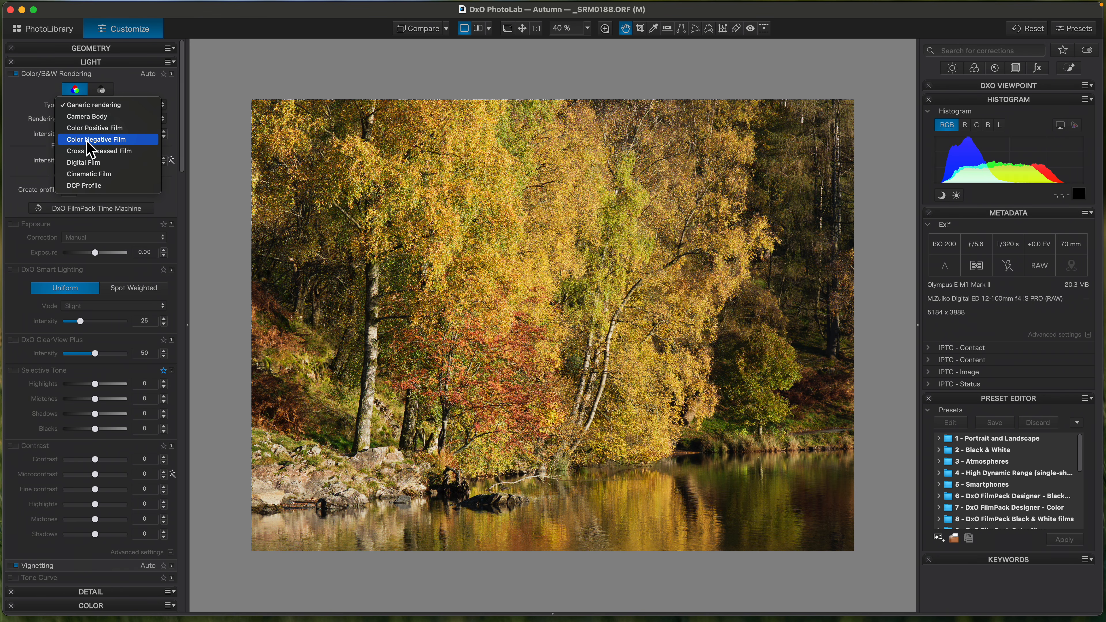
pyautogui.click(92, 127)
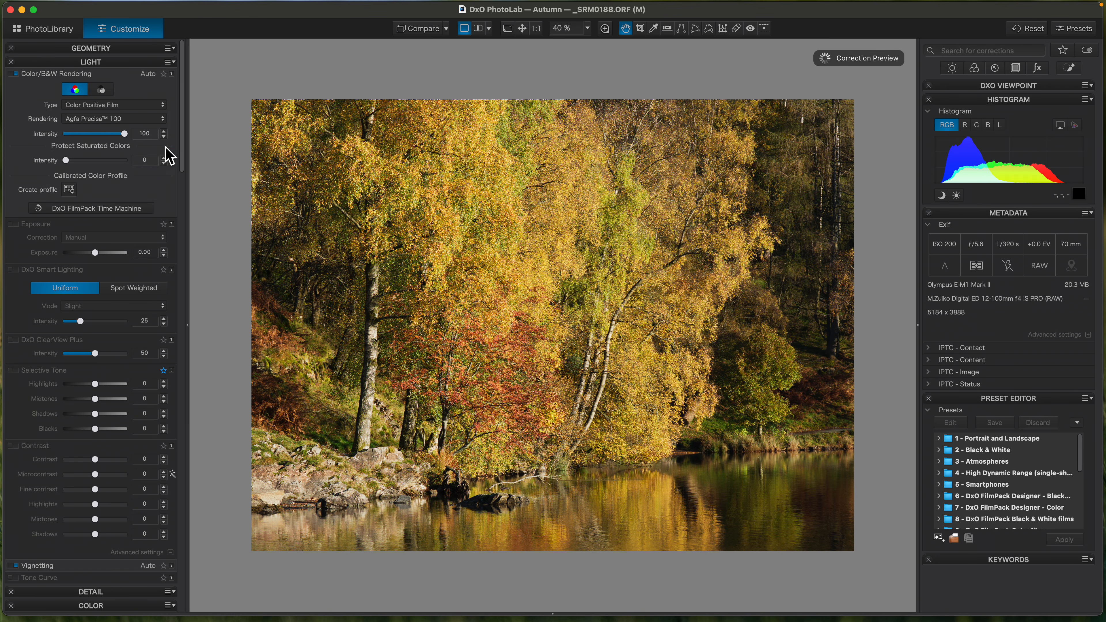
pyautogui.click(126, 121)
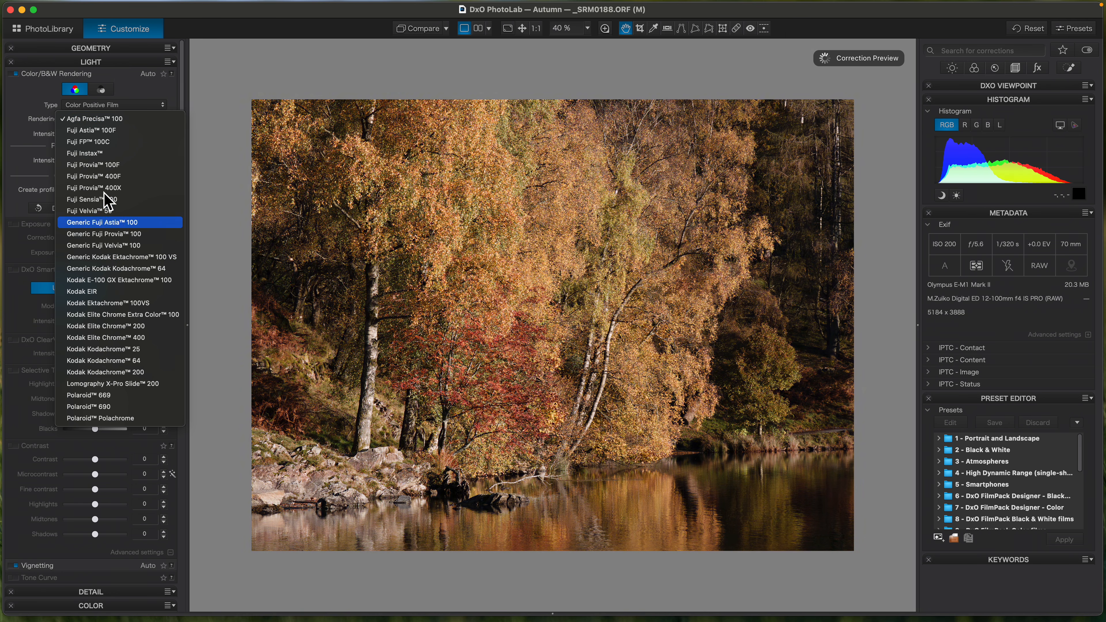
pyautogui.click(103, 106)
# Set the rendering type to Color Negative Film and choose the Kodak Portra 160VC film
pyautogui.click(103, 106)
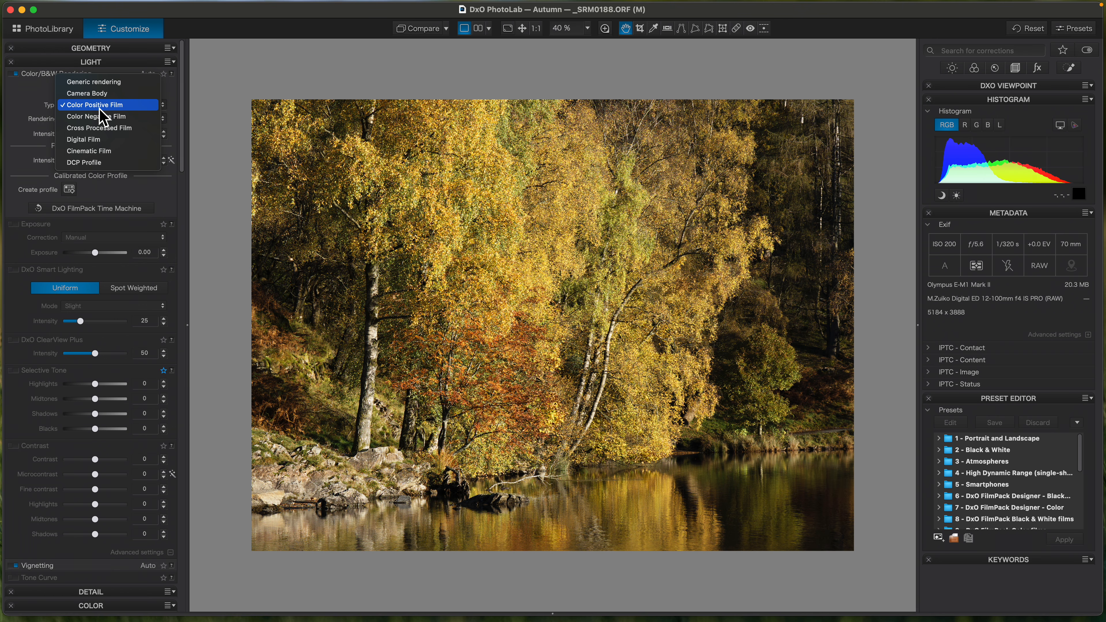
pyautogui.click(98, 120)
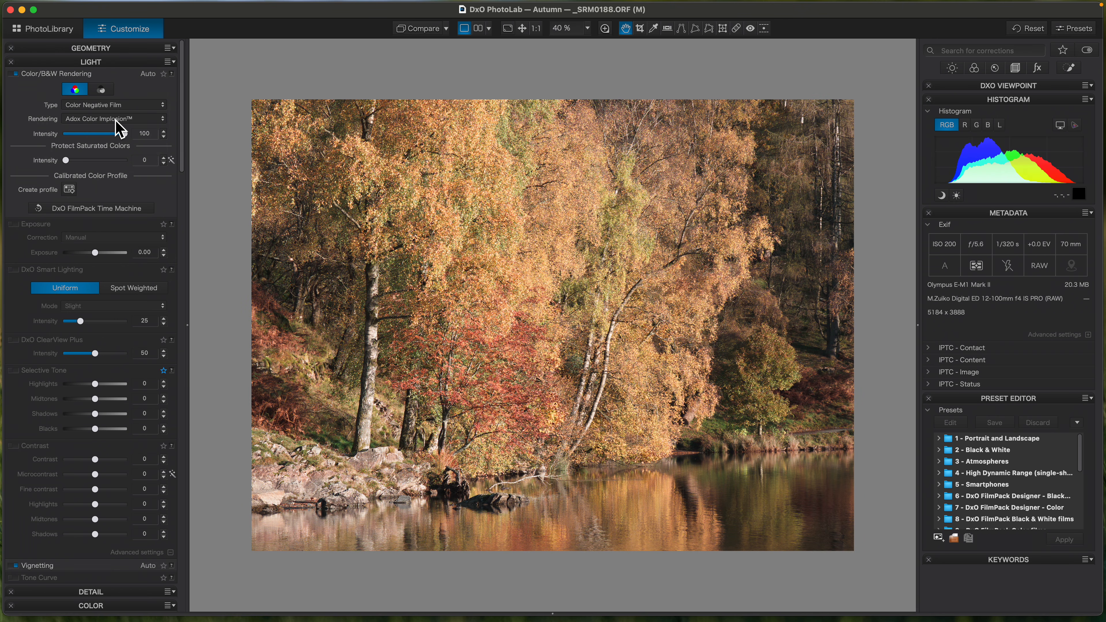
pyautogui.click(117, 121)
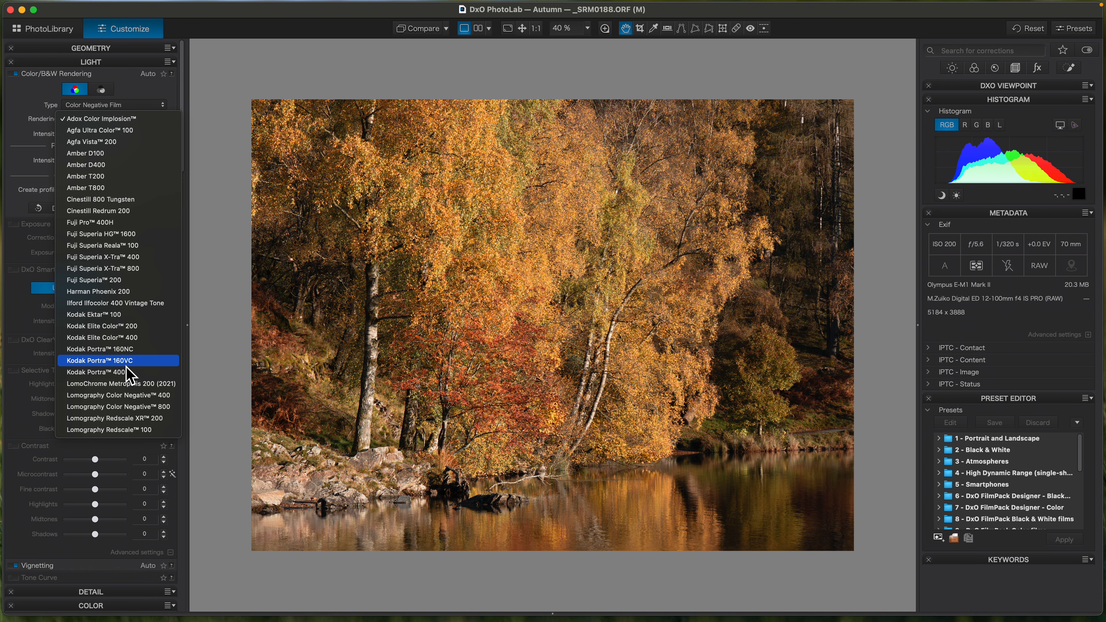
pyautogui.click(89, 360)
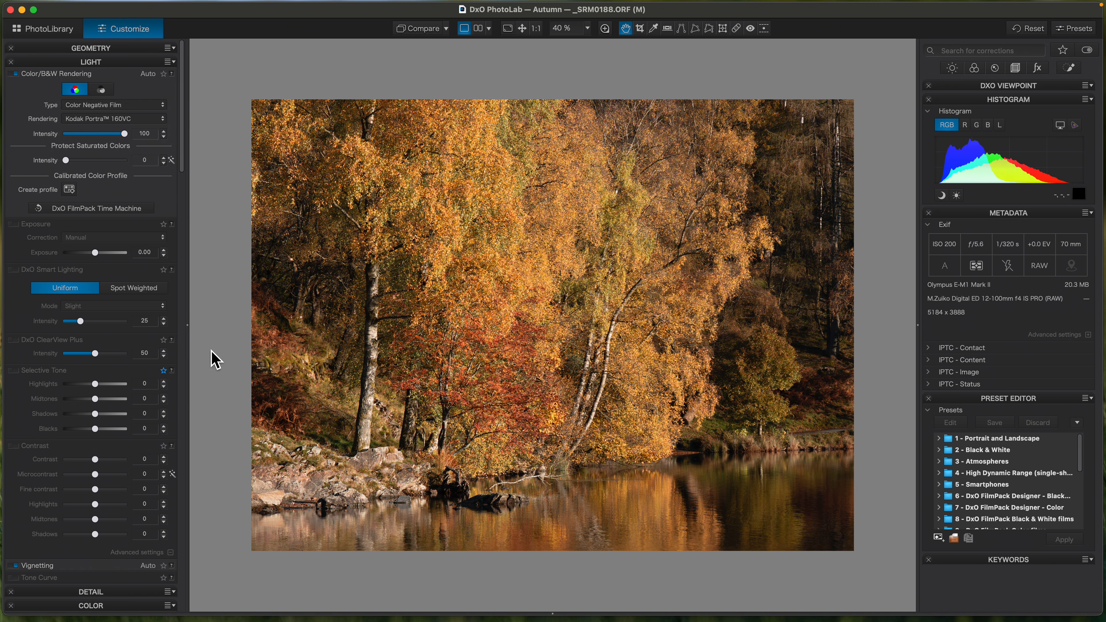
# Apply uniform DxO Smart Lighting to the lakeside photo at an intensity of 18
pyautogui.scroll(-6, 187, 162)
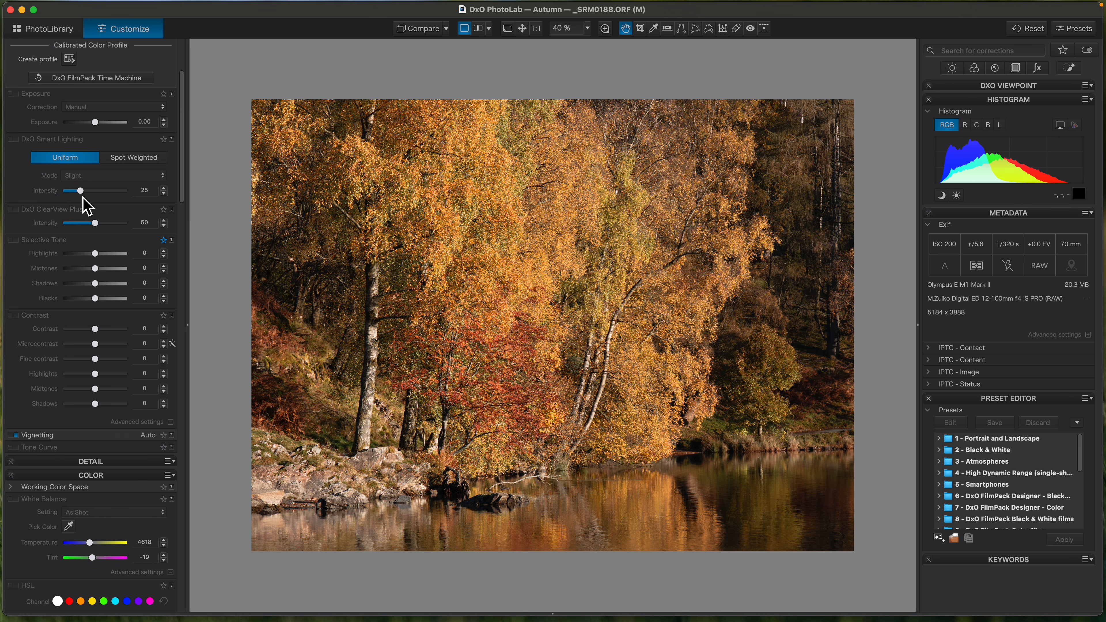
pyautogui.moveTo(81, 191)
pyautogui.mouseDown()
pyautogui.moveTo(127, 211)
pyautogui.moveTo(56, 211)
pyautogui.moveTo(71, 197)
pyautogui.mouseUp()
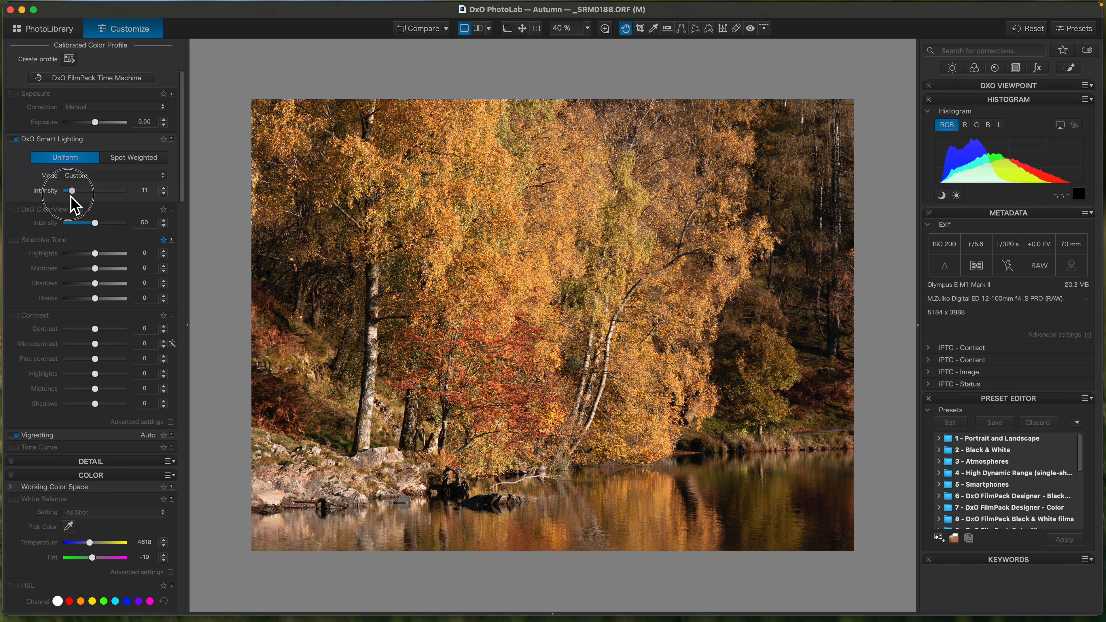
pyautogui.moveTo(75, 196); pyautogui.dragTo(76, 197)
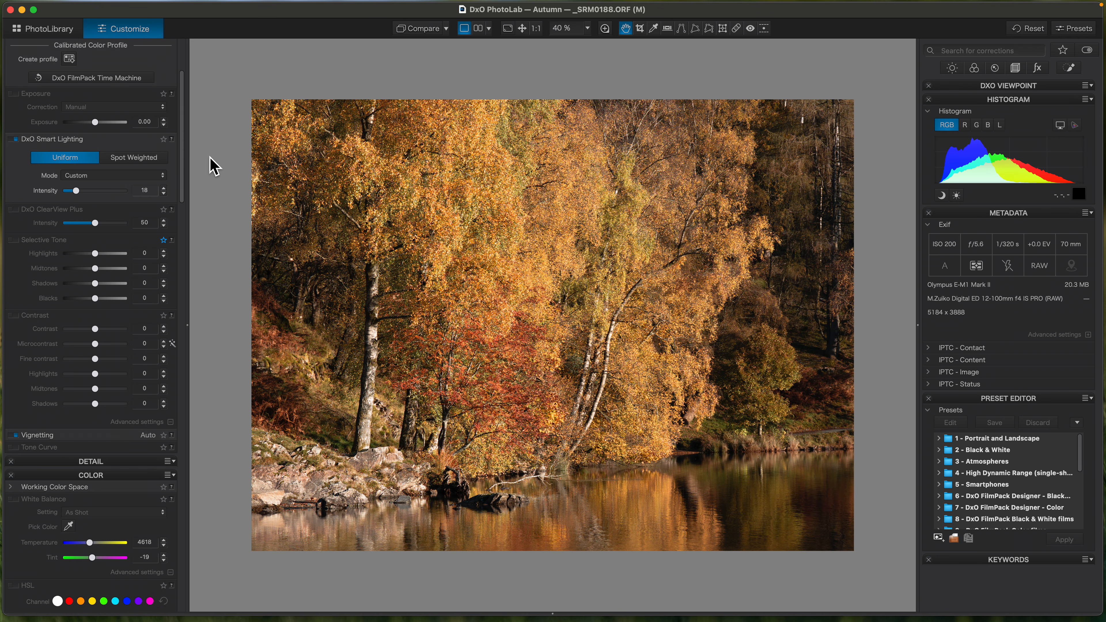
# Set the Selective Tone shadows to 10 and the midtones contrast to 26
pyautogui.moveTo(183, 188)
pyautogui.mouseDown()
pyautogui.moveTo(189, 217)
pyautogui.moveTo(186, 208)
pyautogui.mouseUp()
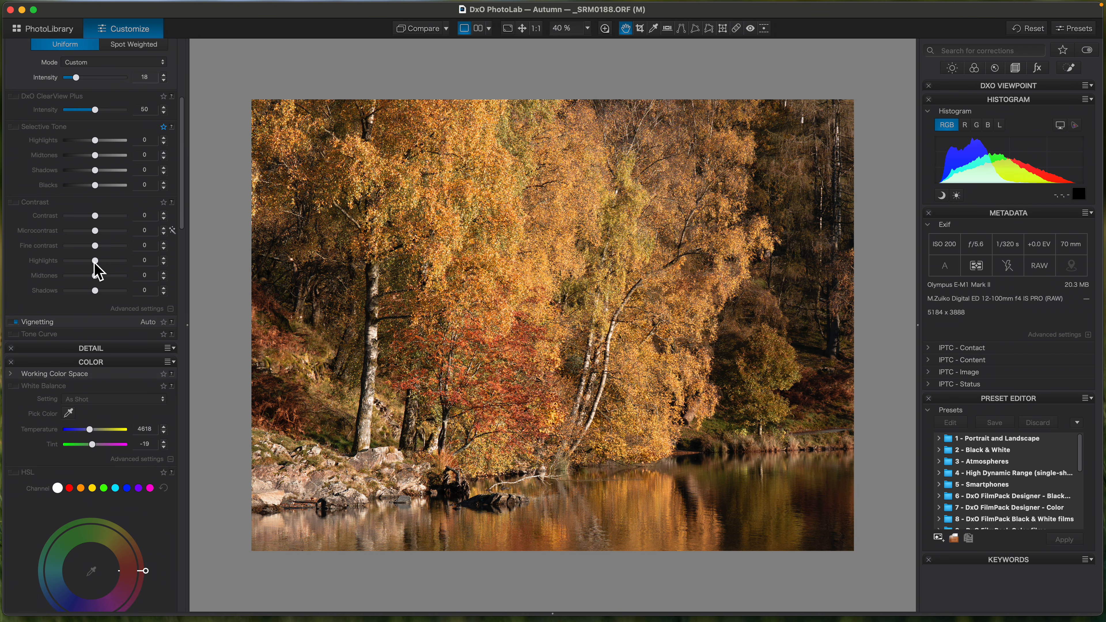
pyautogui.moveTo(98, 173); pyautogui.dragTo(102, 178)
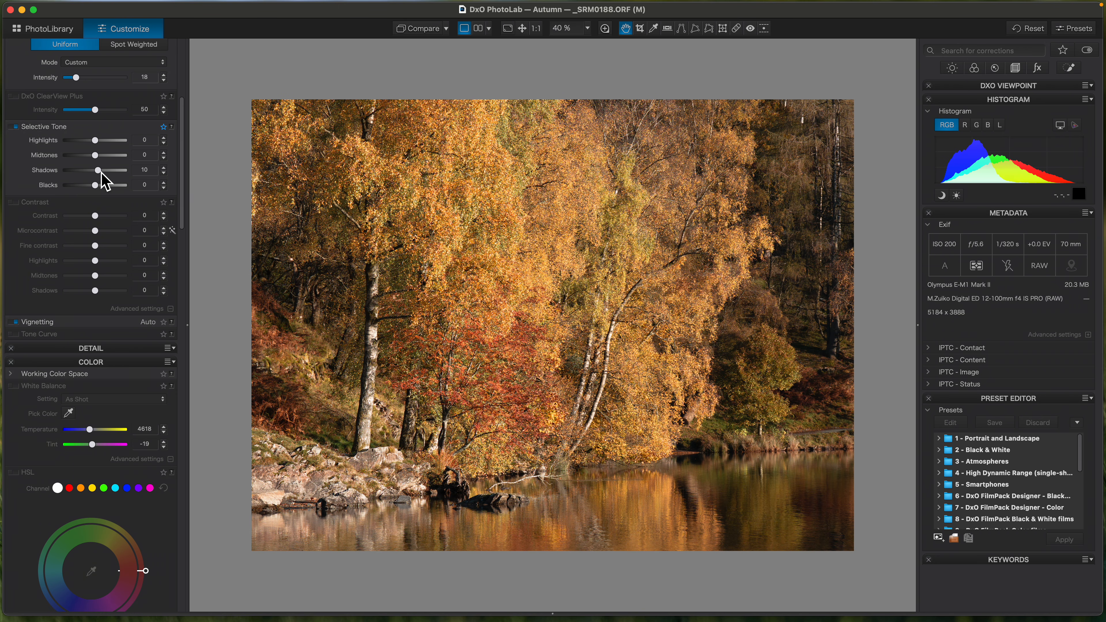
pyautogui.moveTo(183, 222); pyautogui.dragTo(182, 250)
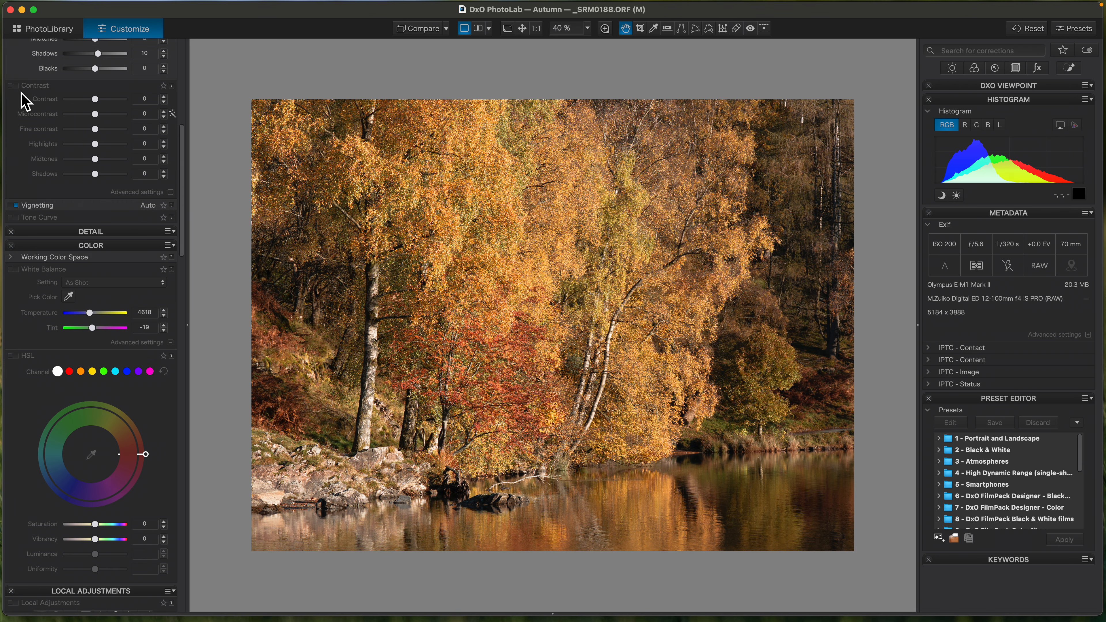
pyautogui.moveTo(98, 163); pyautogui.dragTo(104, 166)
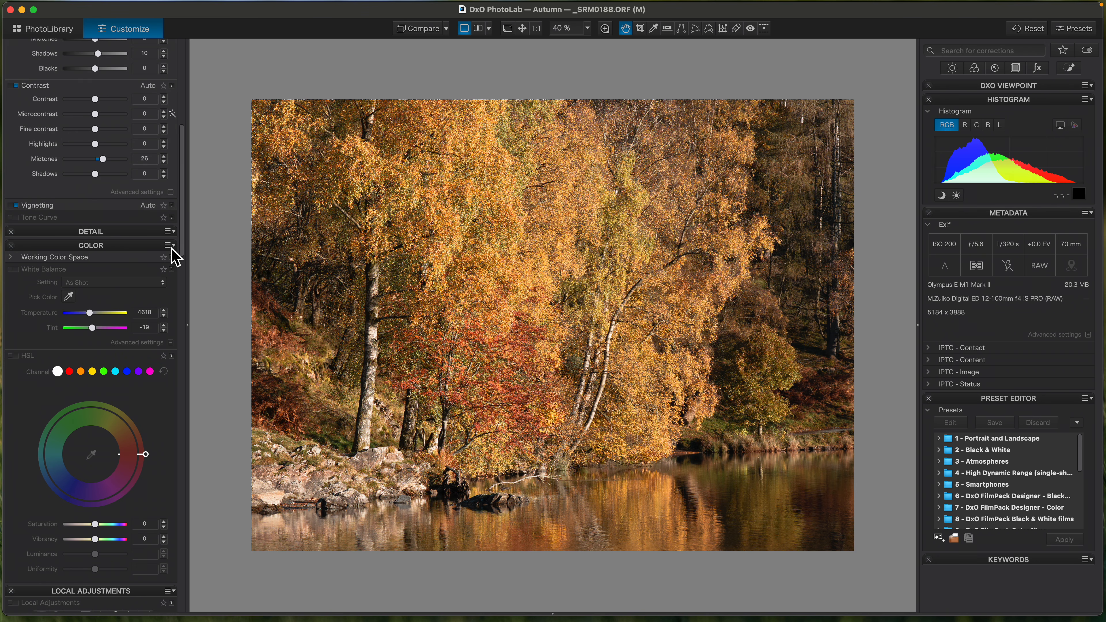
# Warm the white balance temperature to 4918 and set the orange HSL channel's luminance to -5
pyautogui.scroll(-10, 186, 241)
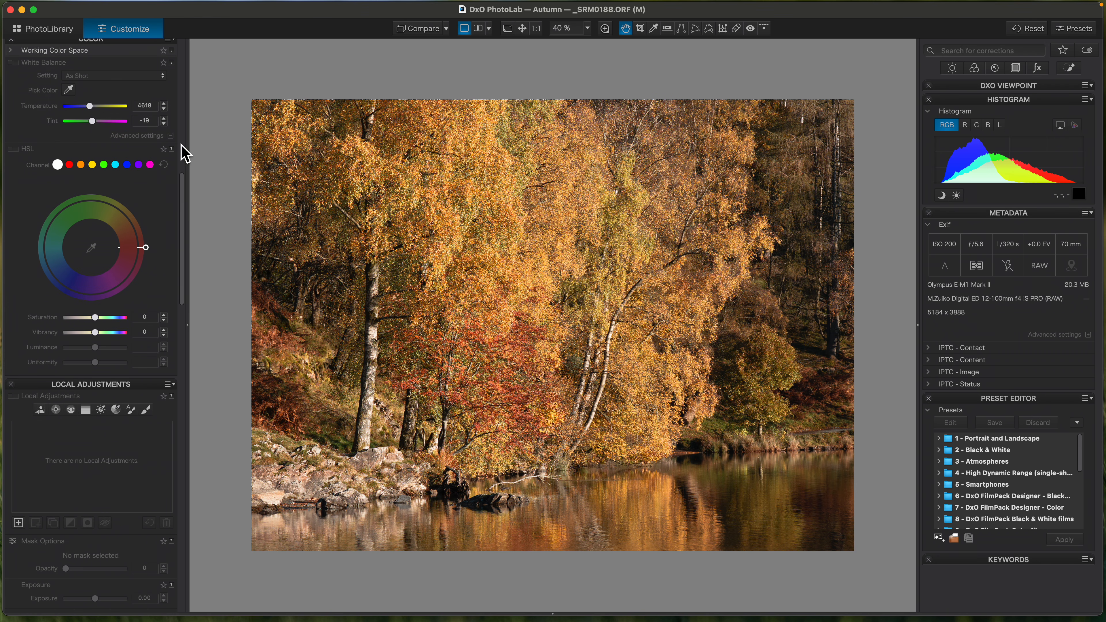
pyautogui.click(164, 103)
pyautogui.click(164, 104)
pyautogui.click(164, 103)
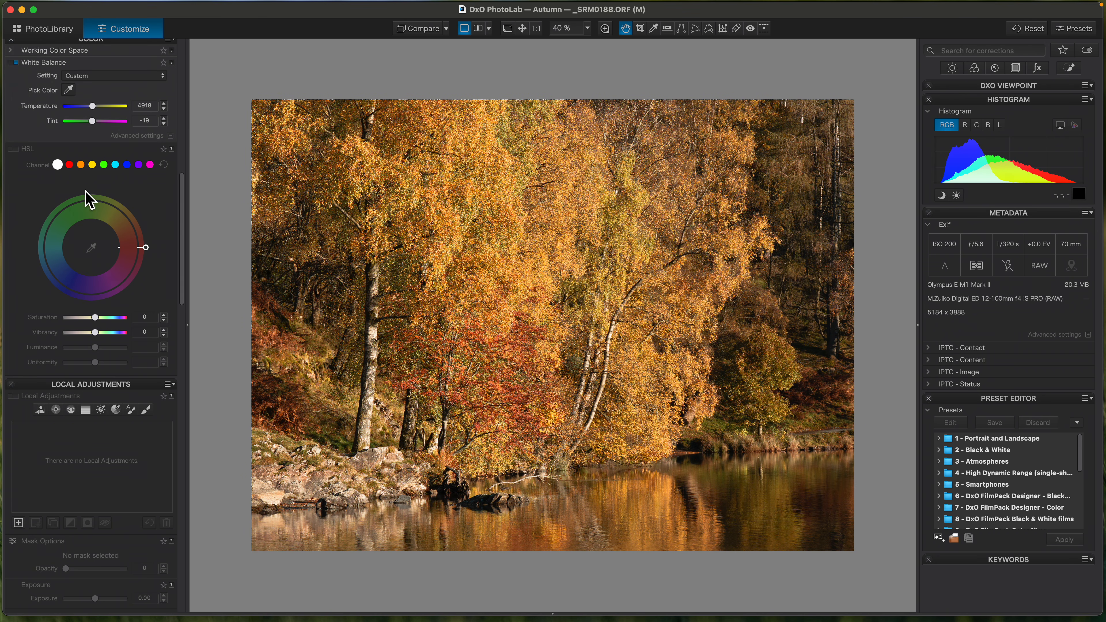
pyautogui.click(81, 165)
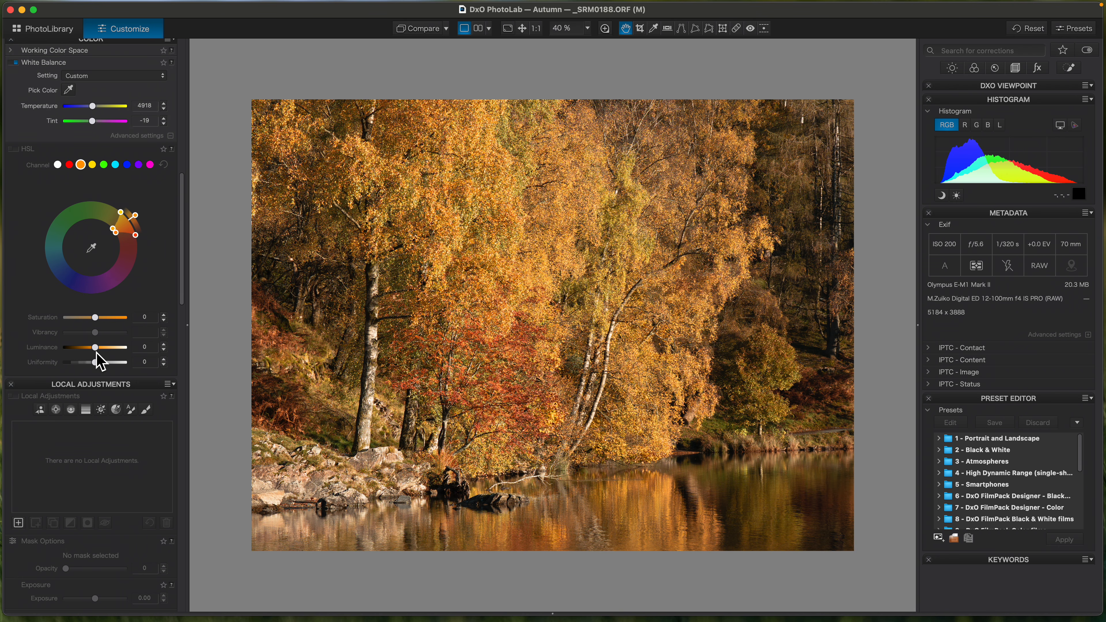
pyautogui.moveTo(99, 322); pyautogui.dragTo(101, 362)
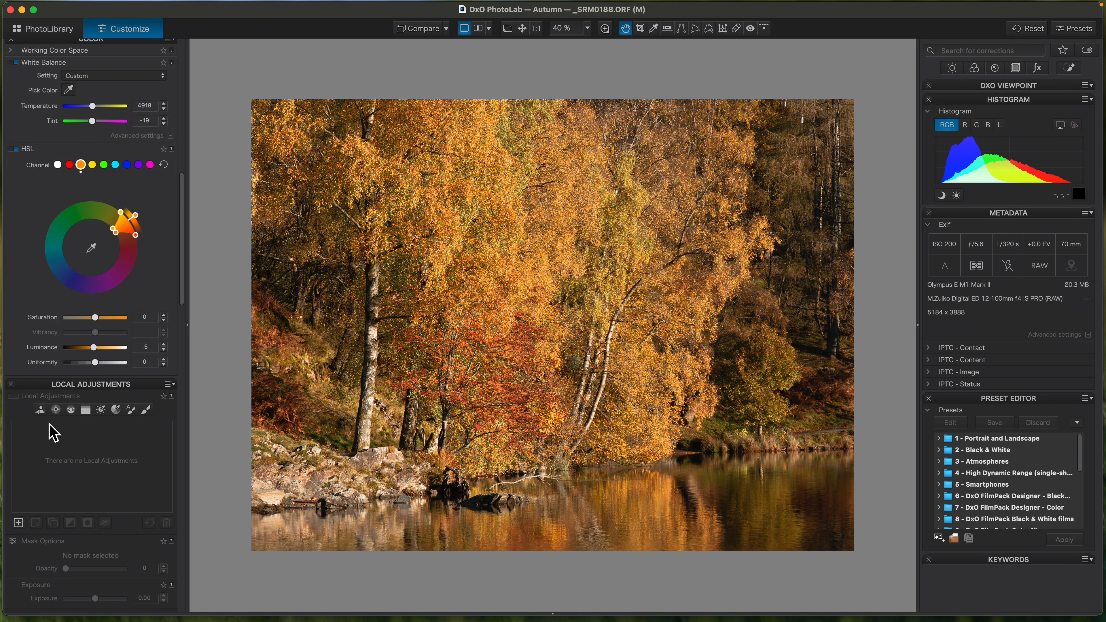
# Try Creative Vignetting with an intensity of 33 and a midpoint of 61, and disable it again
pyautogui.moveTo(183, 290); pyautogui.dragTo(185, 321)
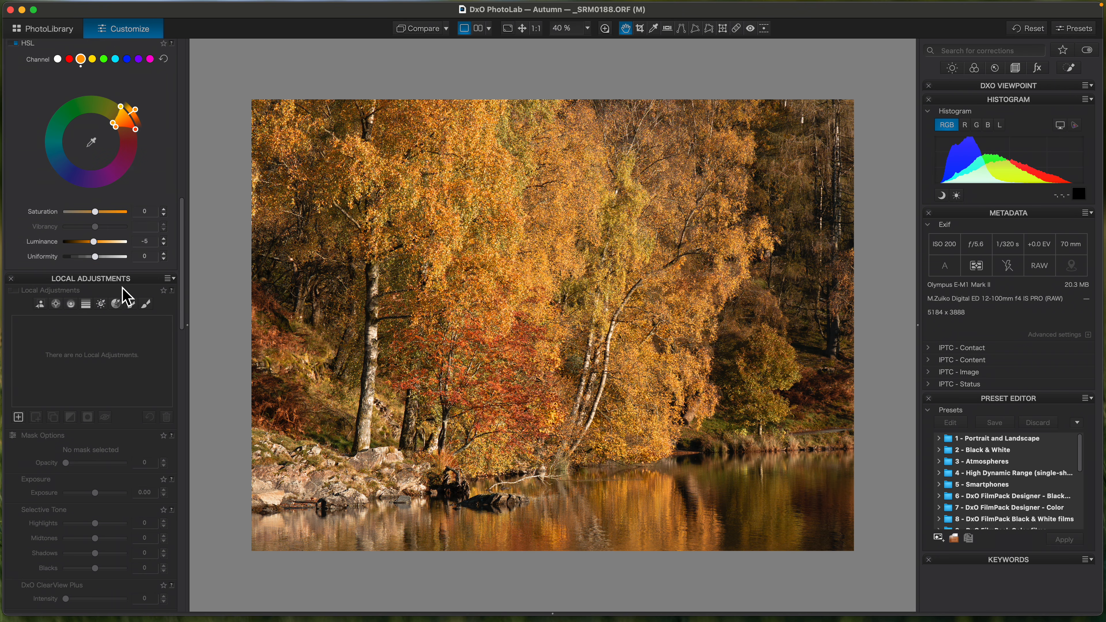
pyautogui.moveTo(183, 279); pyautogui.dragTo(185, 532)
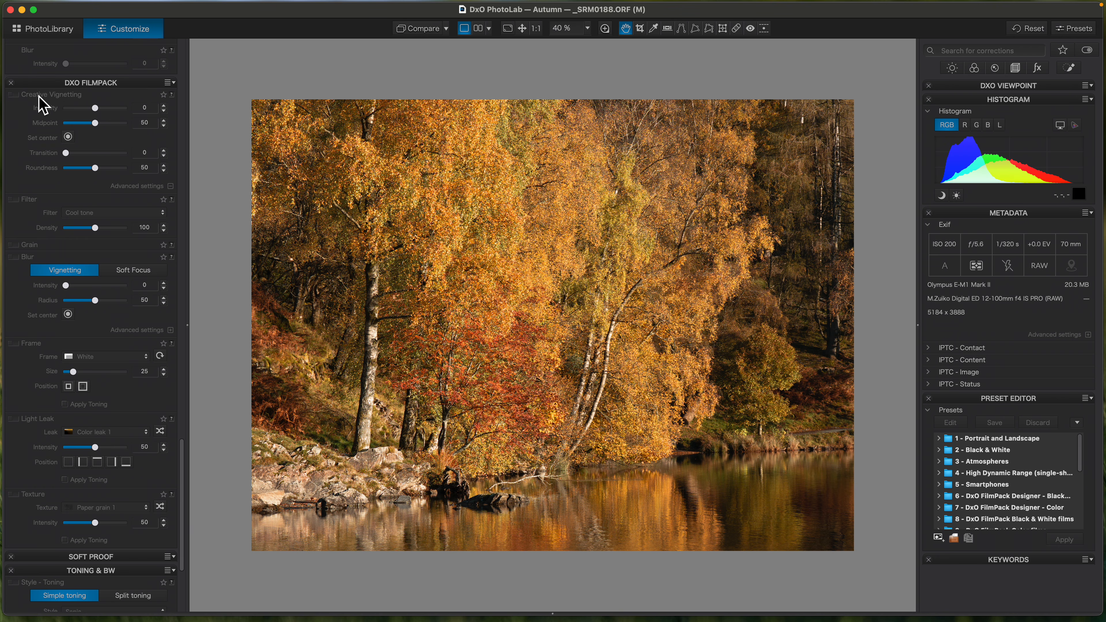
pyautogui.moveTo(96, 112)
pyautogui.mouseDown()
pyautogui.moveTo(65, 111)
pyautogui.moveTo(124, 115)
pyautogui.moveTo(84, 114)
pyautogui.moveTo(108, 113)
pyautogui.moveTo(115, 127)
pyautogui.moveTo(82, 125)
pyautogui.moveTo(123, 131)
pyautogui.moveTo(99, 124)
pyautogui.moveTo(108, 129)
pyautogui.moveTo(105, 110)
pyautogui.mouseUp()
pyautogui.click(16, 95)
# Try the FilmPack Cool tone filter, look through the other filter options, and disable the filter
pyautogui.click(17, 201)
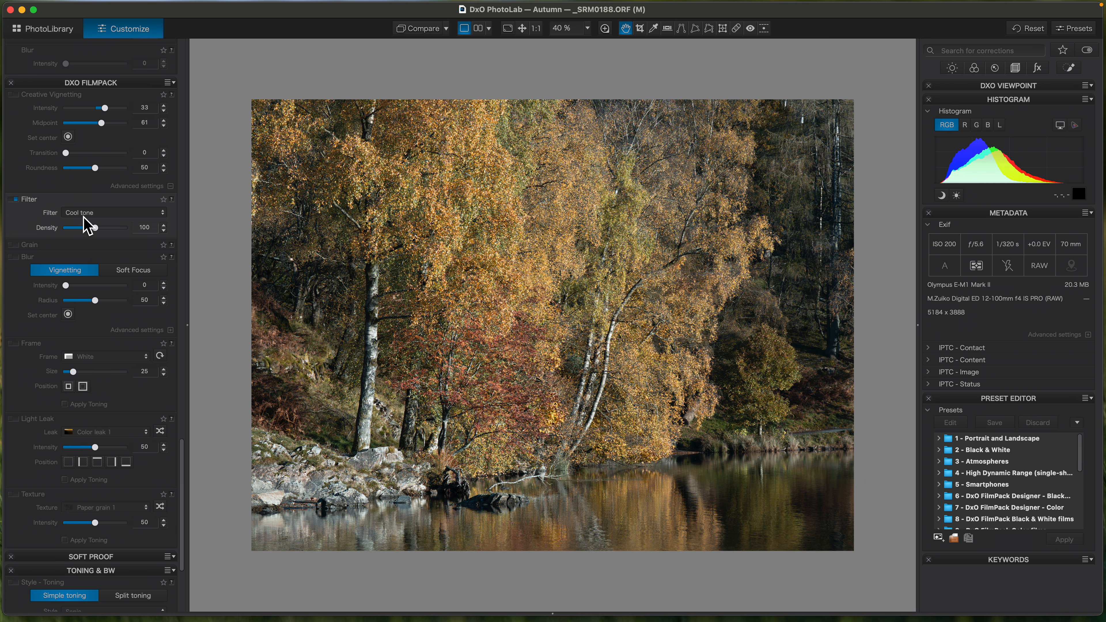
pyautogui.click(85, 213)
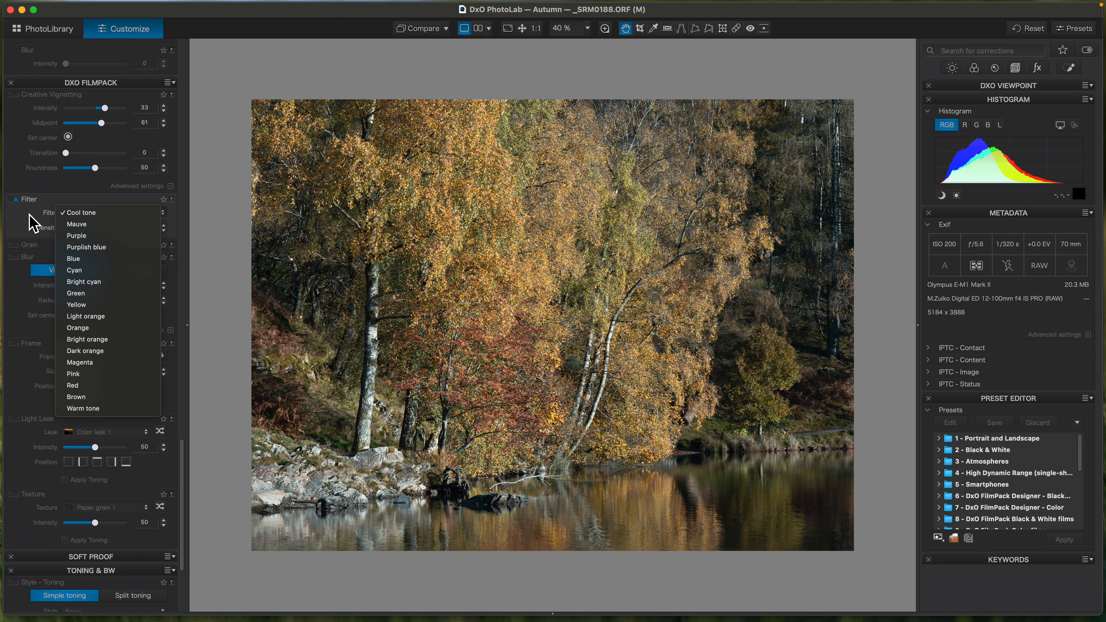
pyautogui.click(12, 202)
pyautogui.click(12, 200)
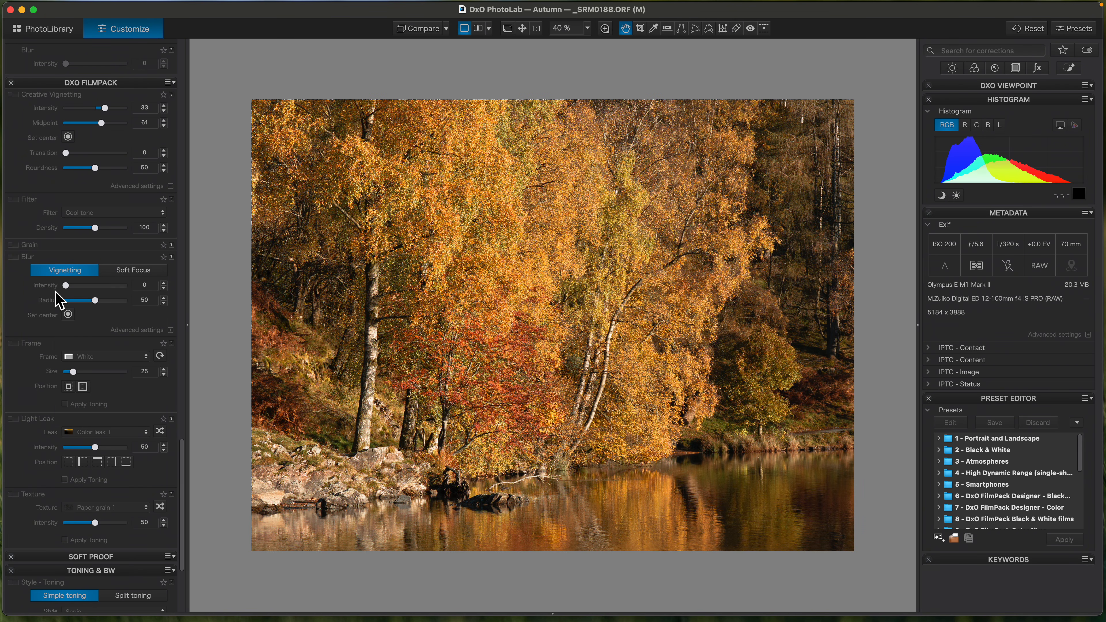
# Try Color Negative Film grain from Kodak Portra 160VC at intensity 116, and disable the grain again
pyautogui.click(72, 249)
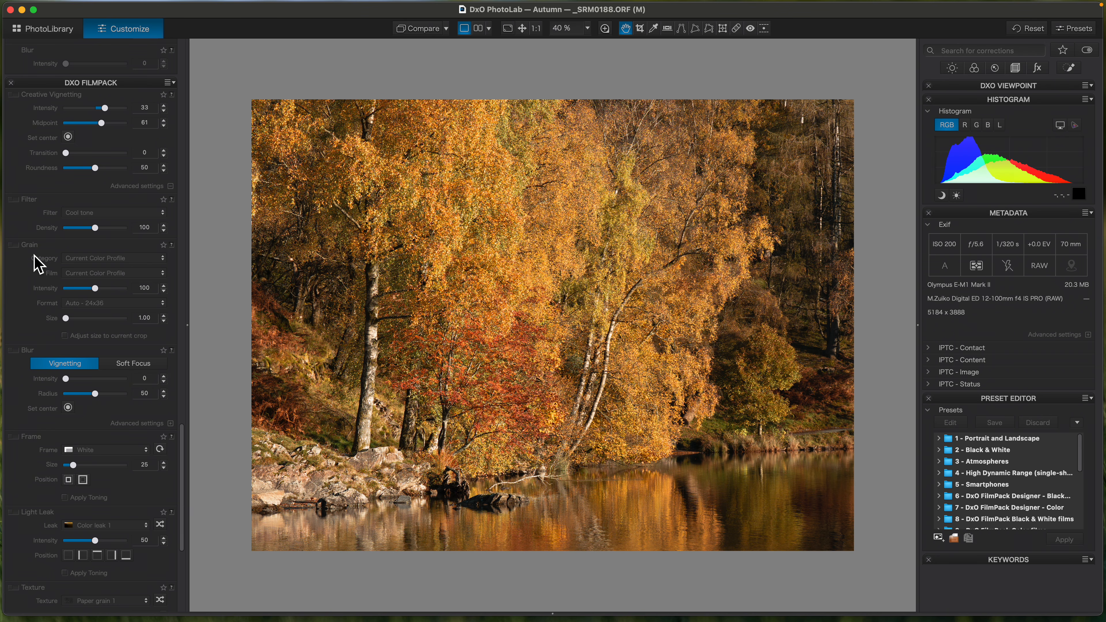
pyautogui.click(16, 247)
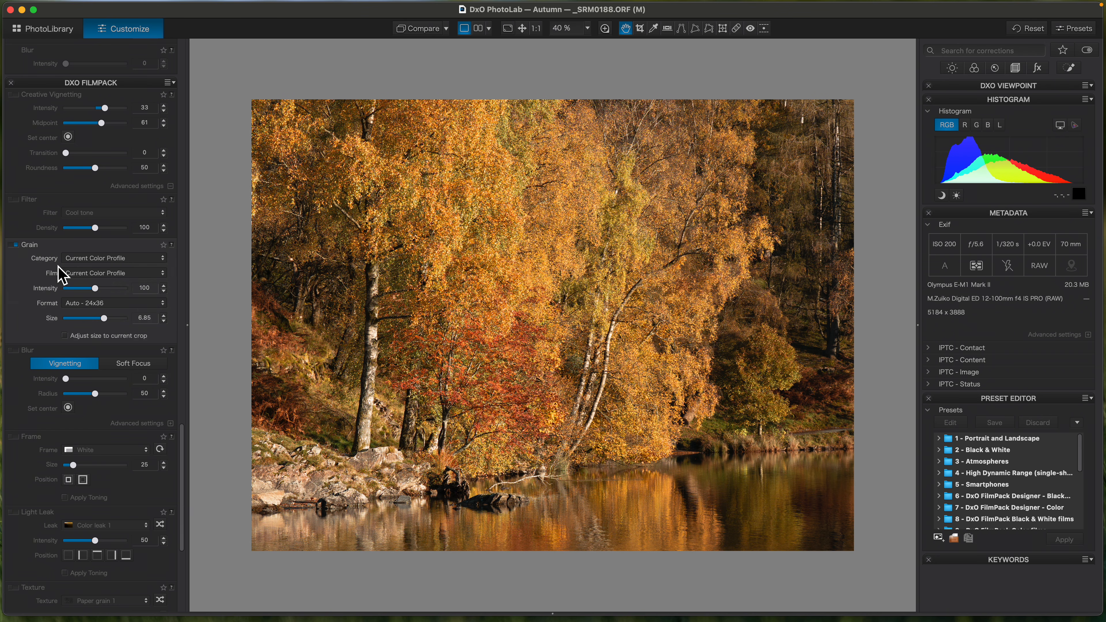
pyautogui.click(83, 257)
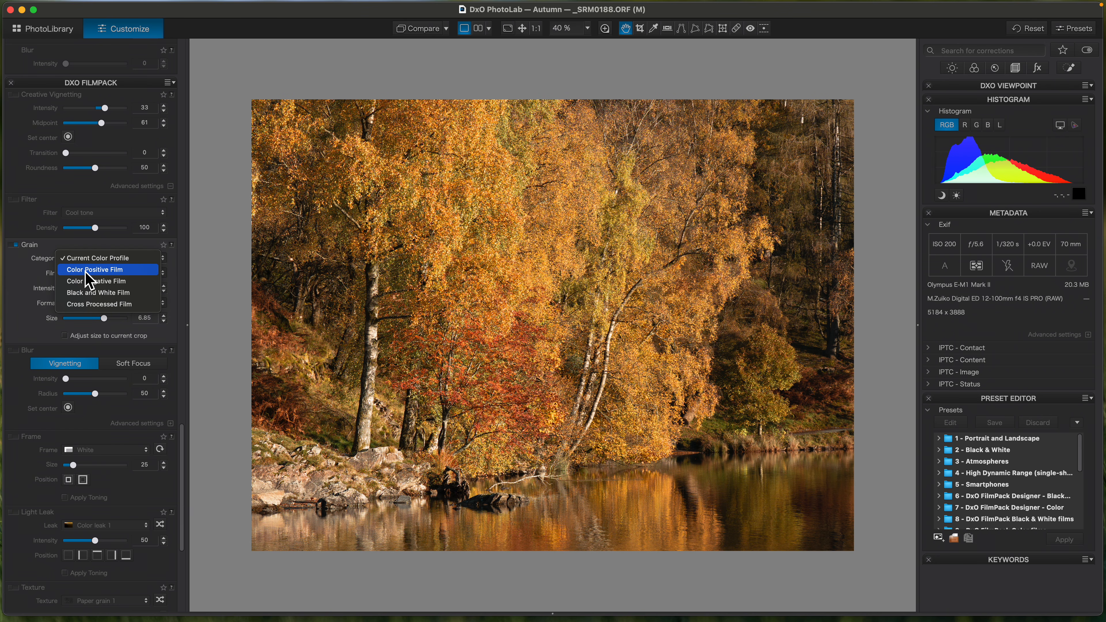
pyautogui.click(85, 282)
pyautogui.click(93, 276)
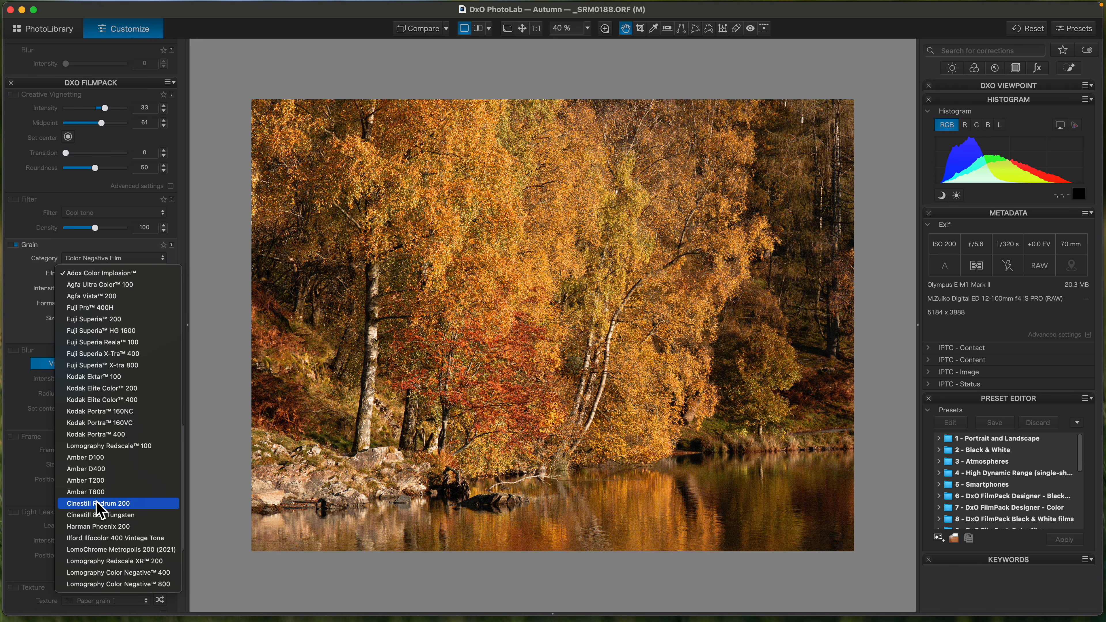
pyautogui.click(99, 426)
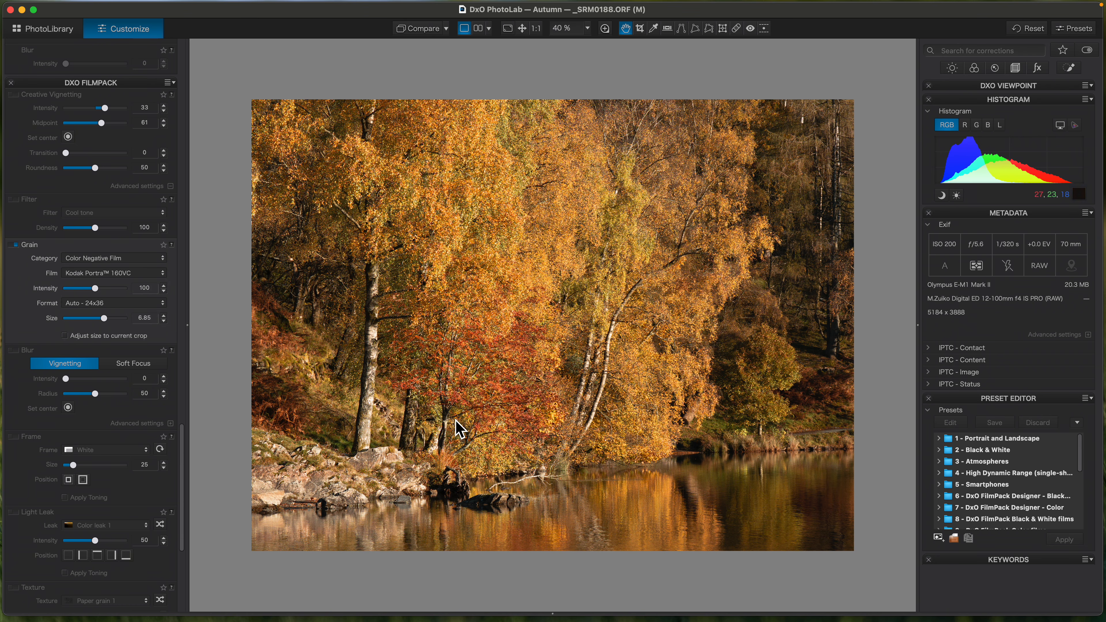
pyautogui.moveTo(103, 301)
pyautogui.mouseDown()
pyautogui.moveTo(99, 292)
pyautogui.moveTo(129, 299)
pyautogui.moveTo(78, 299)
pyautogui.moveTo(100, 290)
pyautogui.mouseUp()
pyautogui.click(14, 246)
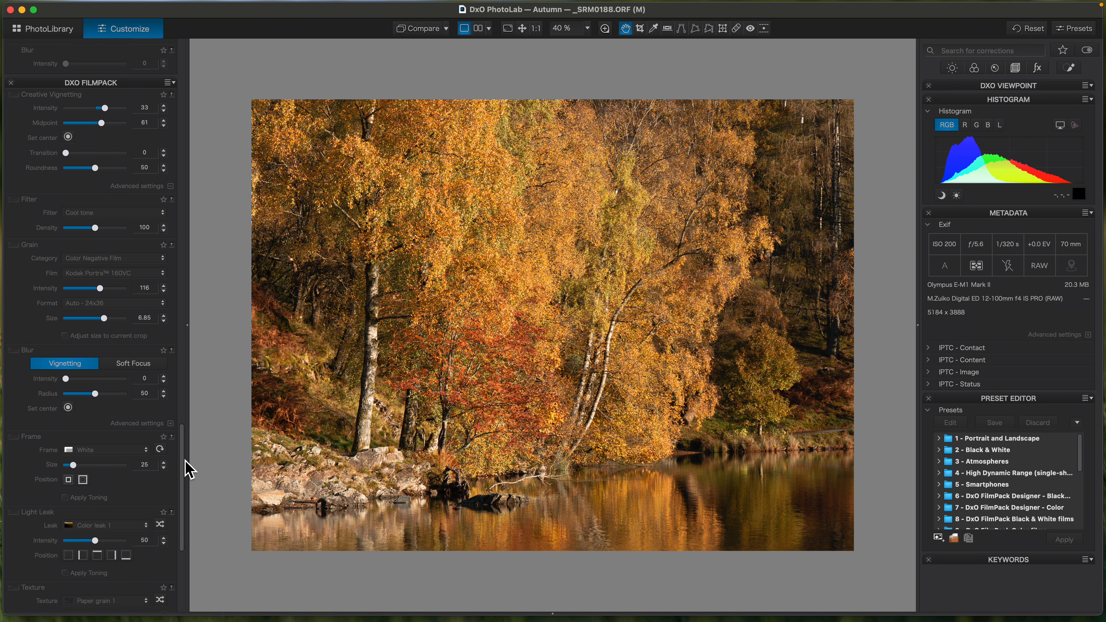
pyautogui.moveTo(185, 460); pyautogui.dragTo(183, 505)
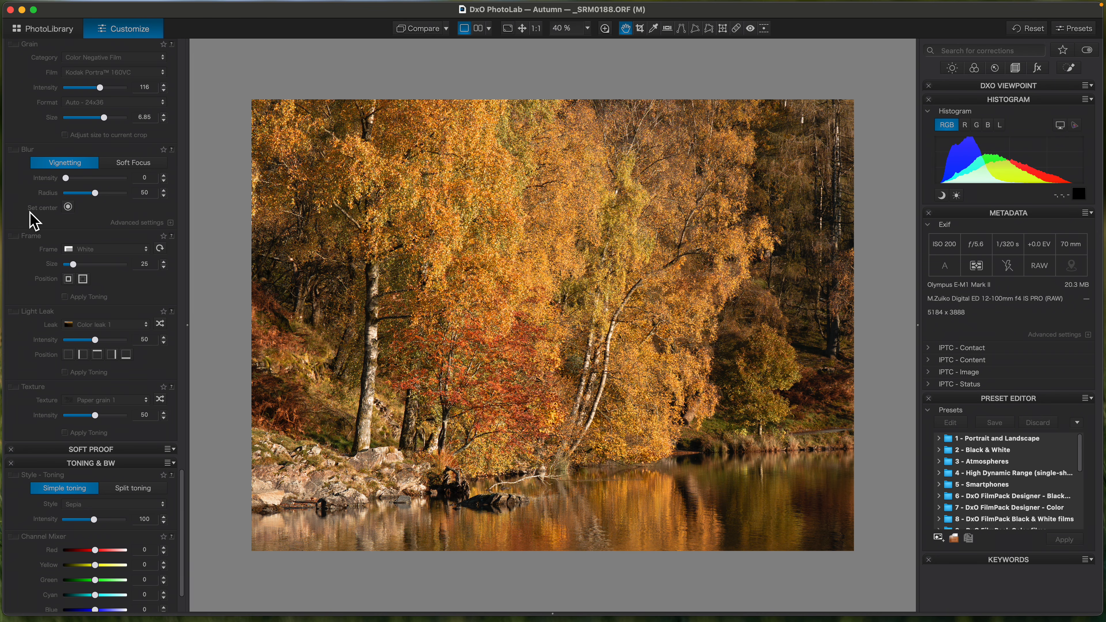
# Try a White frame placed around the outside of the photo at size 113, preview other frame styles, and disable the frame again
pyautogui.click(14, 237)
pyautogui.moveTo(73, 267); pyautogui.dragTo(103, 267)
pyautogui.click(82, 279)
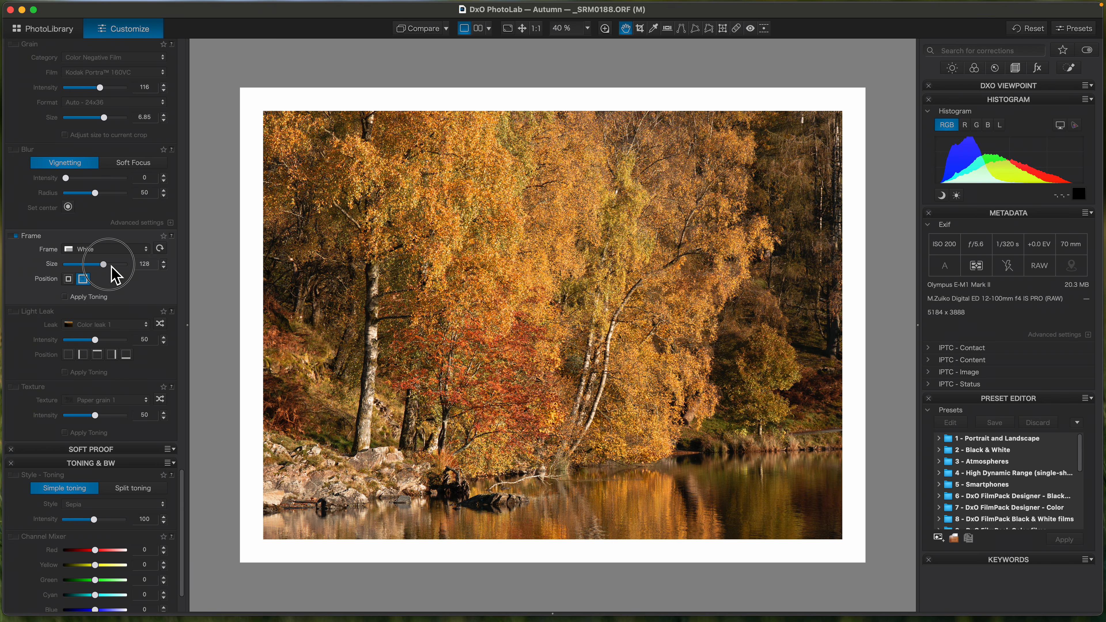
pyautogui.click(107, 249)
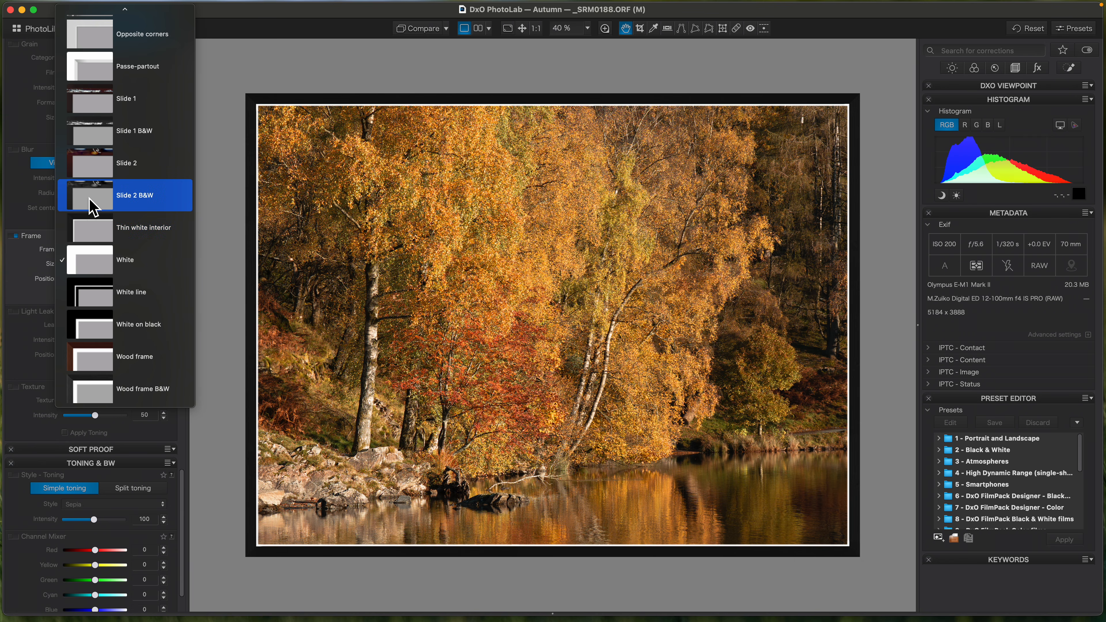
pyautogui.click(13, 240)
pyautogui.click(14, 237)
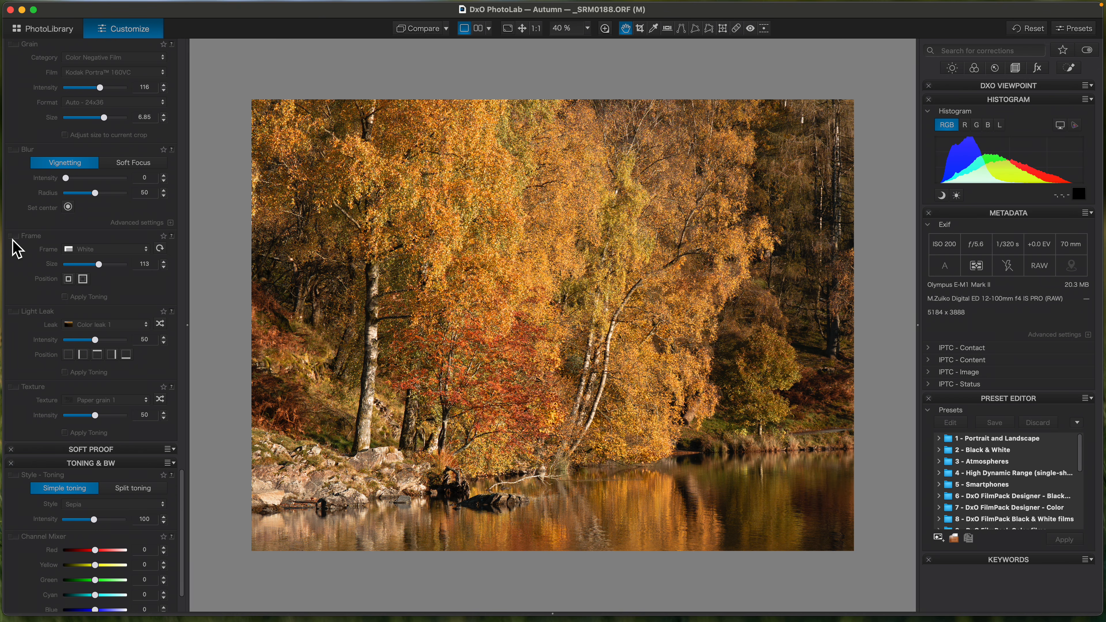
# Try the Color leak 1 light leak along the right edge and the top edge at intensity 100, reduce it to 63, and disable it
pyautogui.click(14, 311)
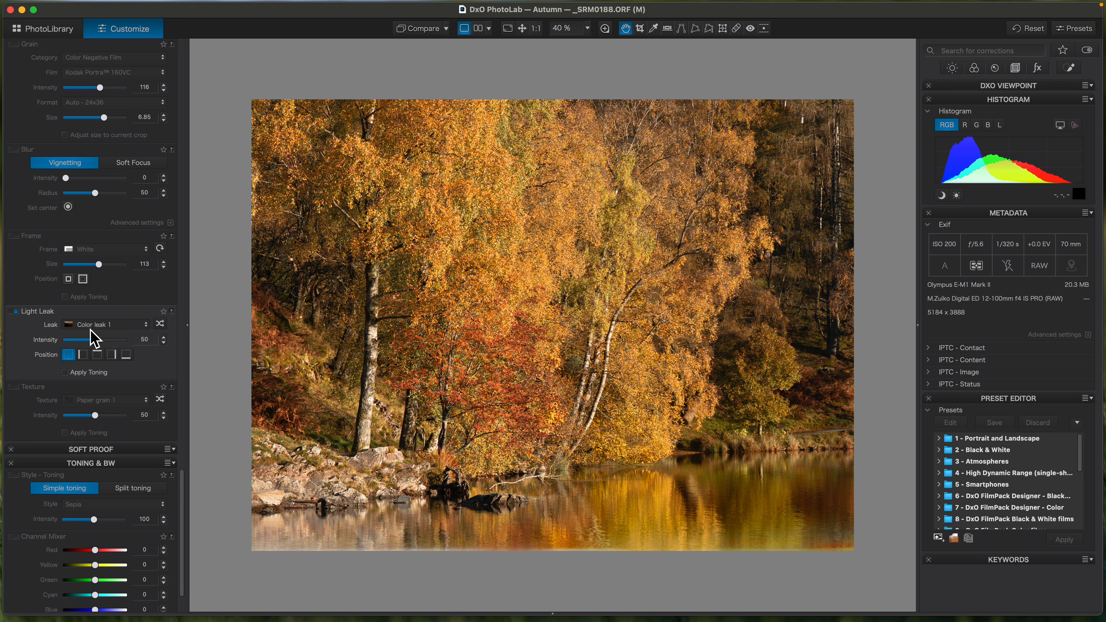
pyautogui.click(112, 355)
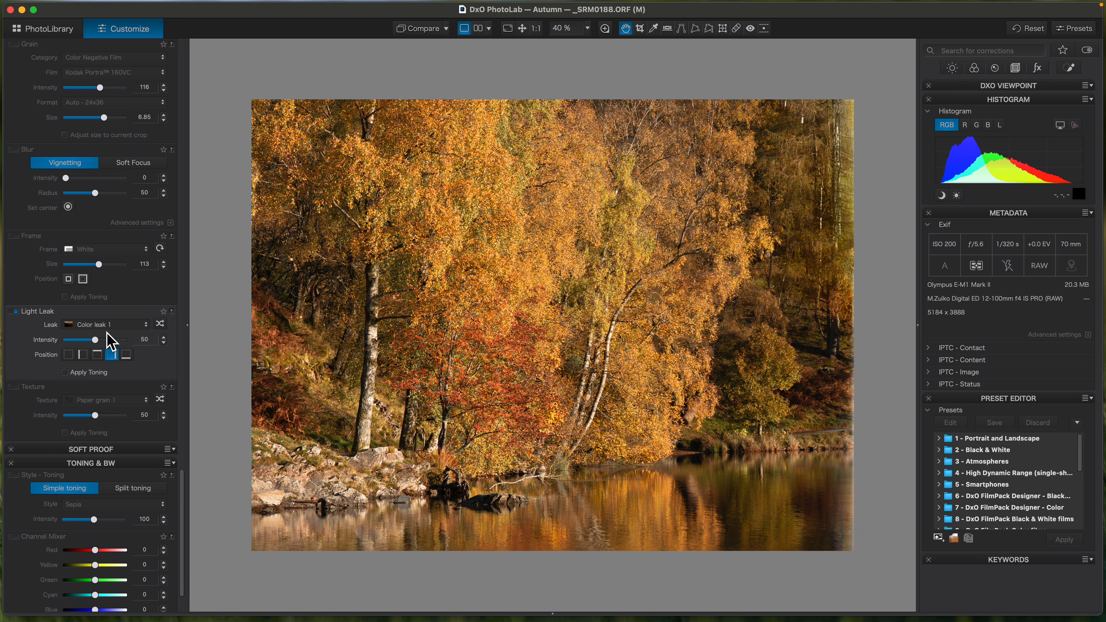
pyautogui.moveTo(99, 341); pyautogui.dragTo(128, 358)
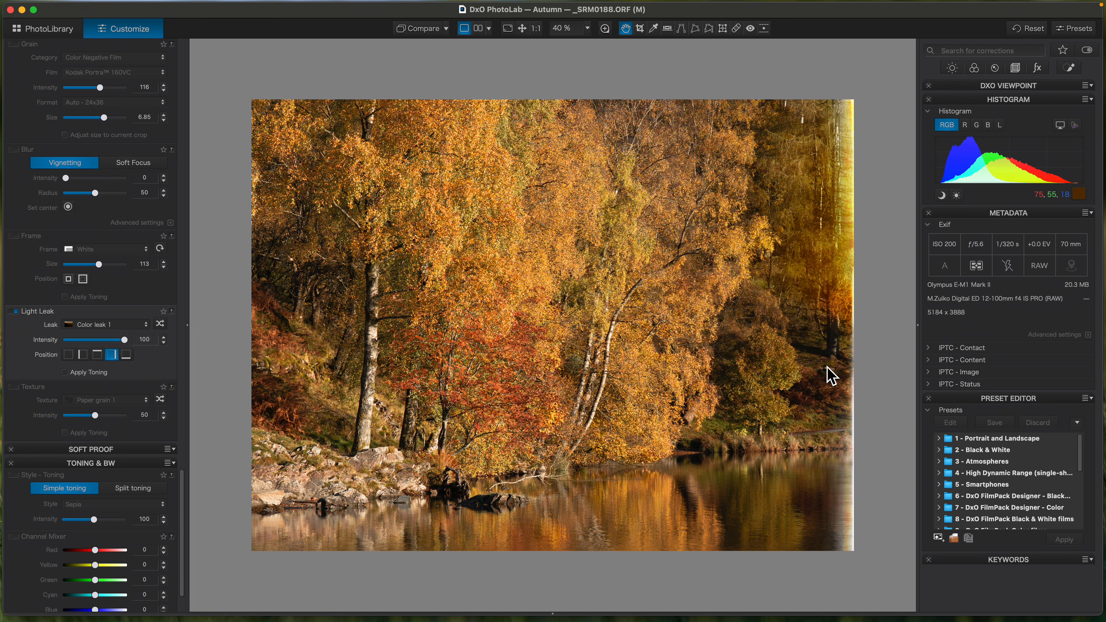
pyautogui.click(97, 355)
pyautogui.moveTo(123, 340)
pyautogui.mouseDown()
pyautogui.moveTo(83, 344)
pyautogui.moveTo(134, 348)
pyautogui.mouseUp()
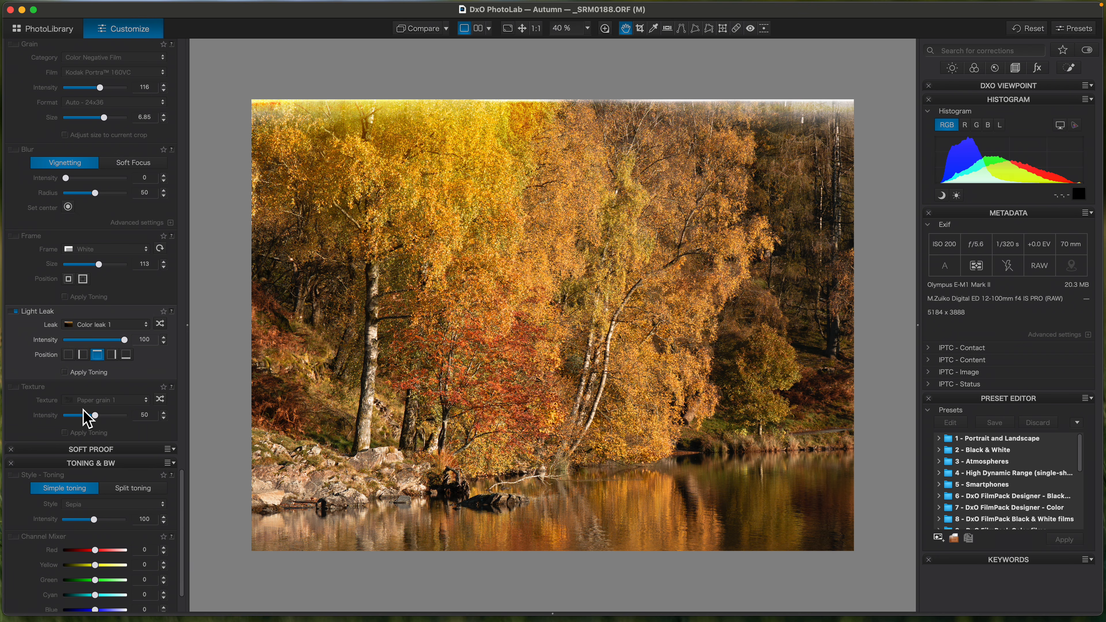
pyautogui.moveTo(124, 341)
pyautogui.mouseDown()
pyautogui.moveTo(86, 349)
pyautogui.moveTo(133, 357)
pyautogui.moveTo(83, 345)
pyautogui.moveTo(102, 344)
pyautogui.mouseUp()
pyautogui.click(14, 311)
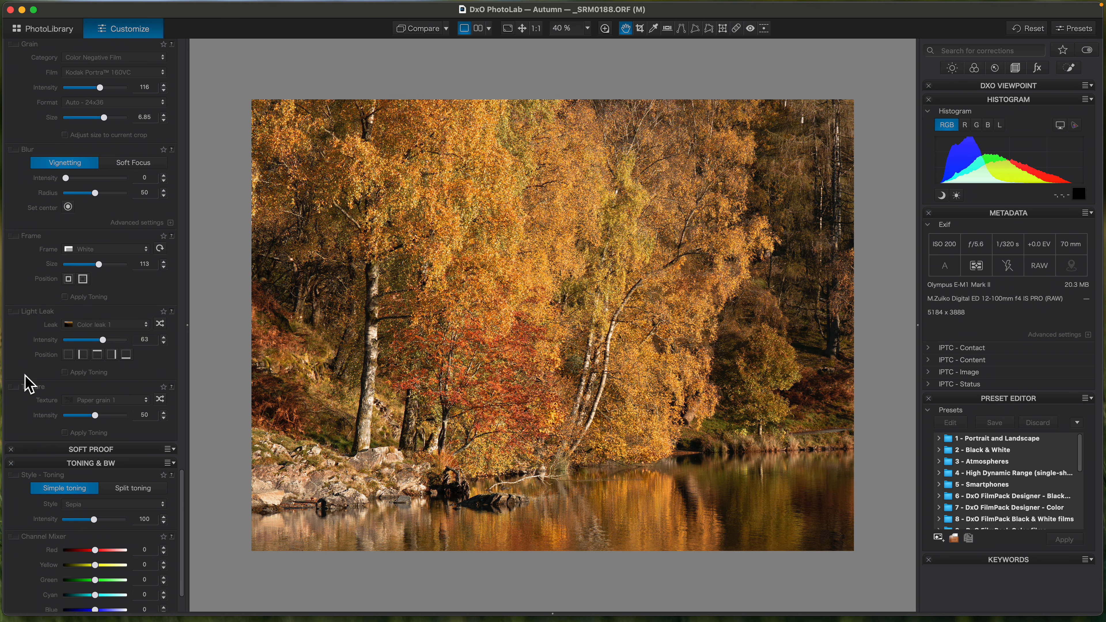
# Enable the Texture effect, preview textures such as Light stains 2, and disable the effect again
pyautogui.click(13, 387)
pyautogui.click(103, 400)
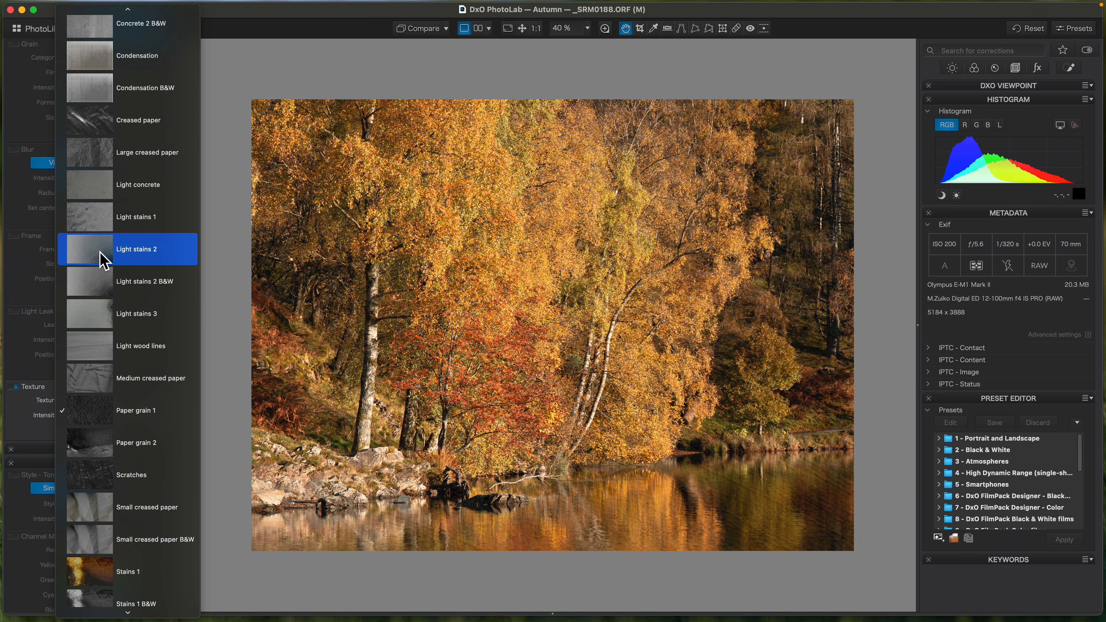
pyautogui.click(13, 411)
pyautogui.click(12, 389)
# On _SRM0176.ORF, try a luminosity mask sampled from the bright sky with its range widened to 166–255, delete it, and close Local Adjustments
pyautogui.moveTo(181, 539); pyautogui.dragTo(192, 289)
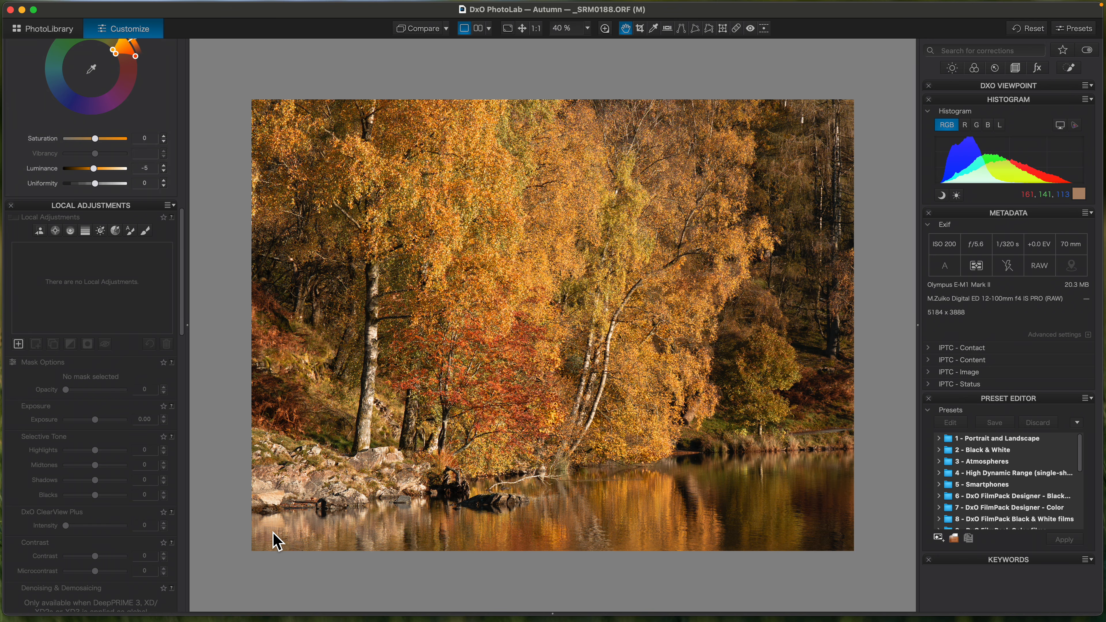
pyautogui.press('Left')
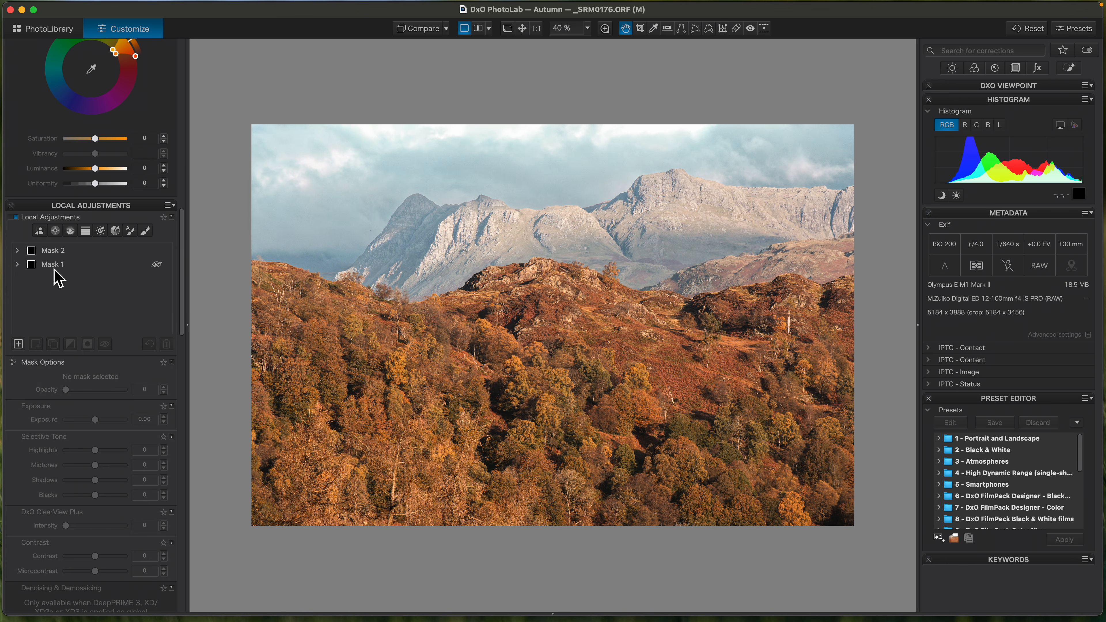
pyautogui.click(102, 232)
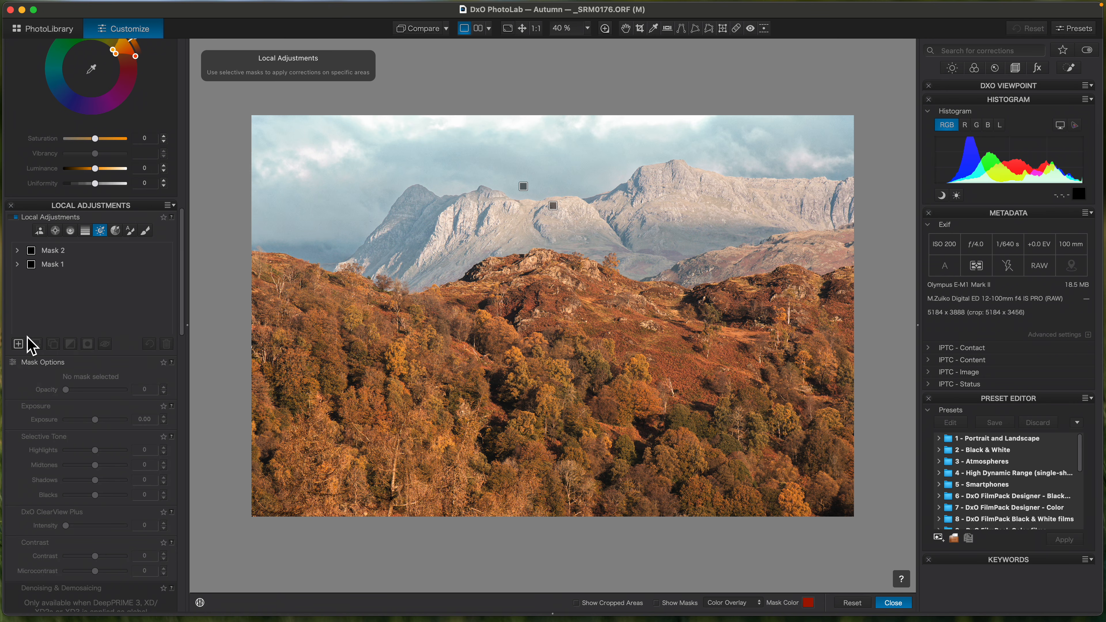
pyautogui.click(18, 346)
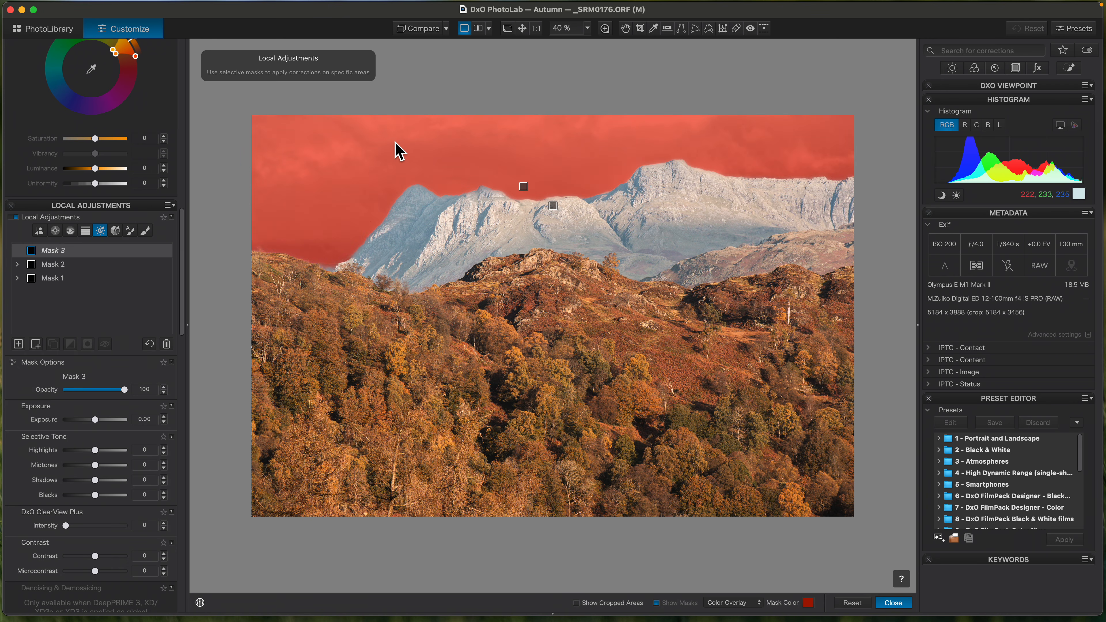
pyautogui.click(458, 127)
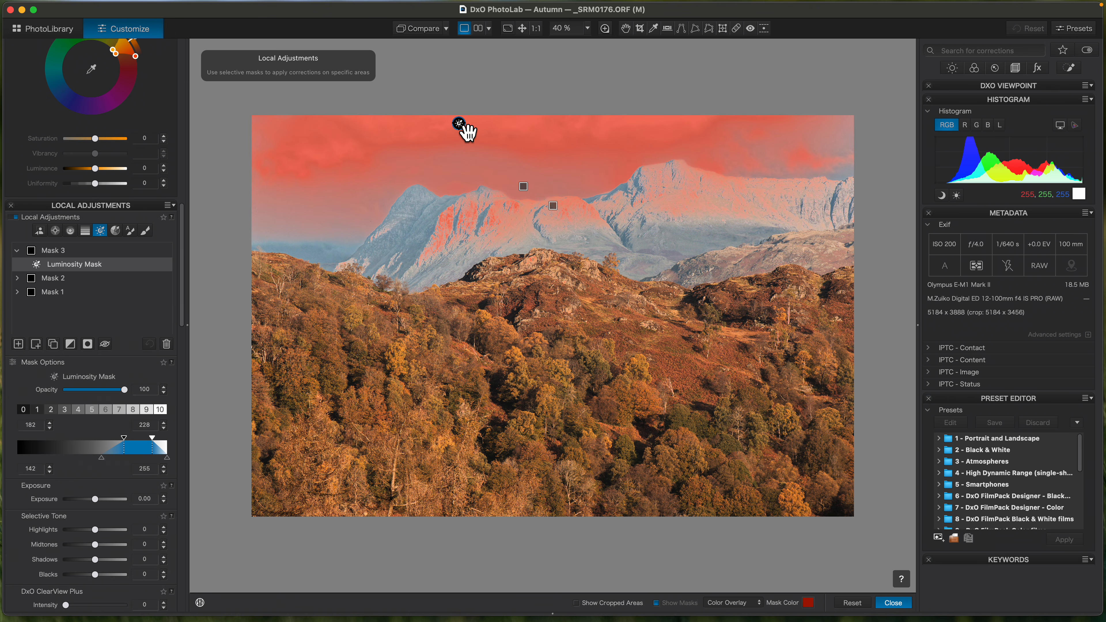
pyautogui.moveTo(143, 453); pyautogui.dragTo(100, 468)
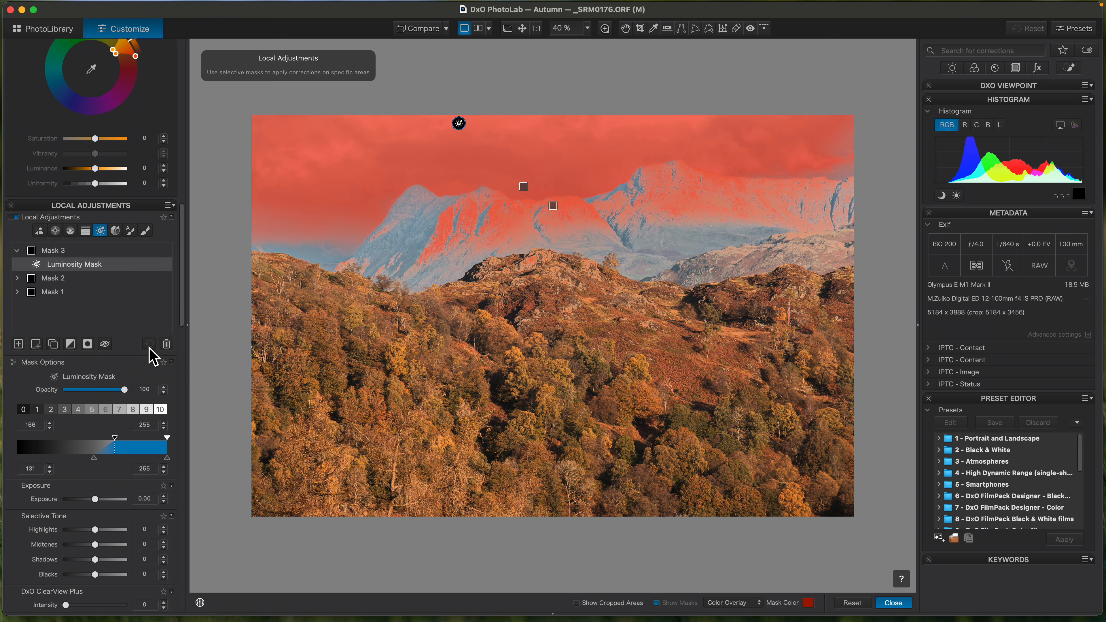
pyautogui.click(167, 345)
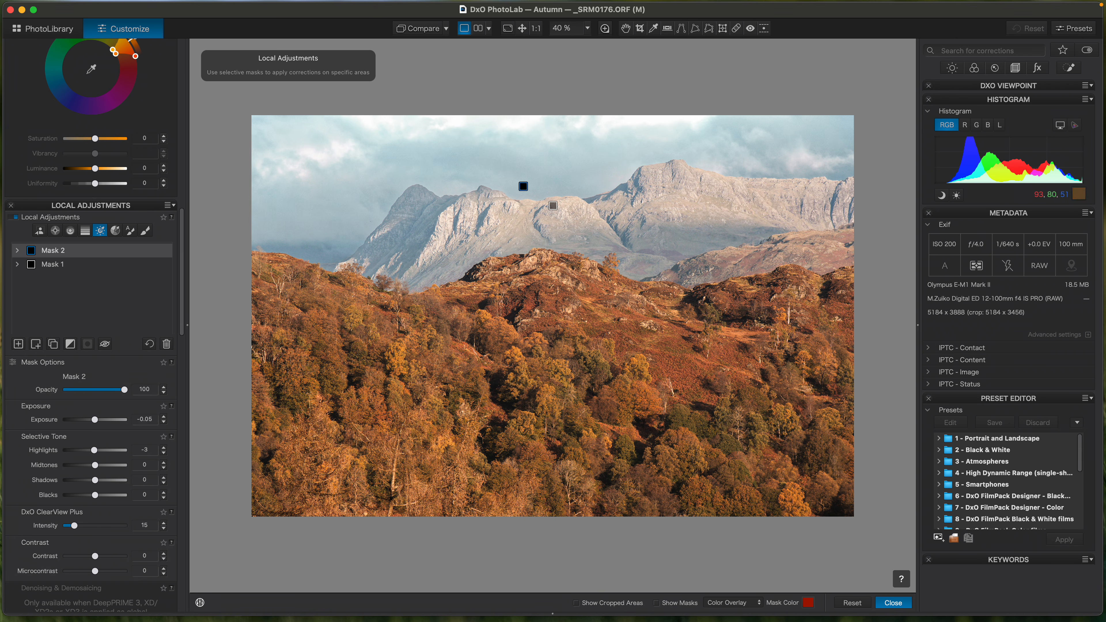
pyautogui.moveTo(96, 253)
pyautogui.click(891, 605)
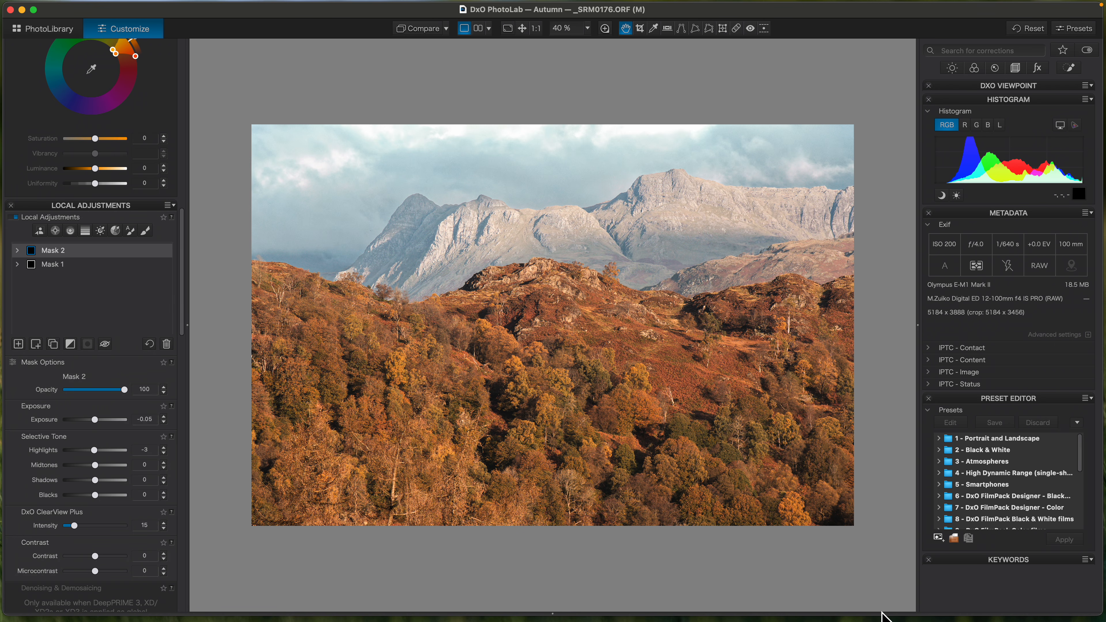
# Return to _SRM0188.ORF and apply a Soft Focus blur with intensity 7, toggling it off and on to check the effect
pyautogui.press('Right')
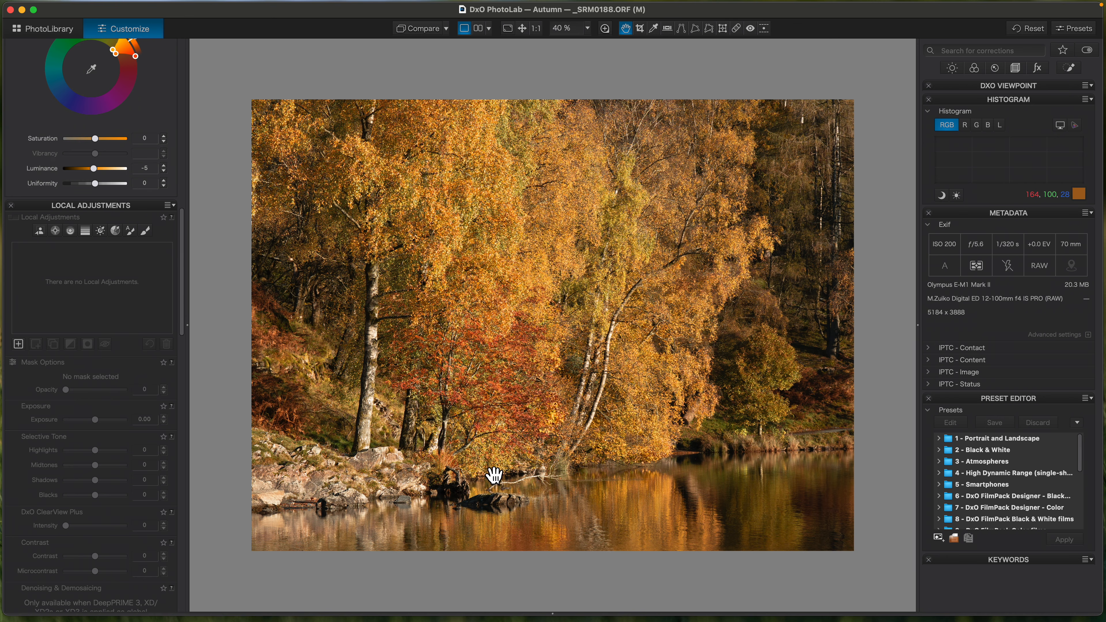
pyautogui.moveTo(185, 325); pyautogui.dragTo(183, 565)
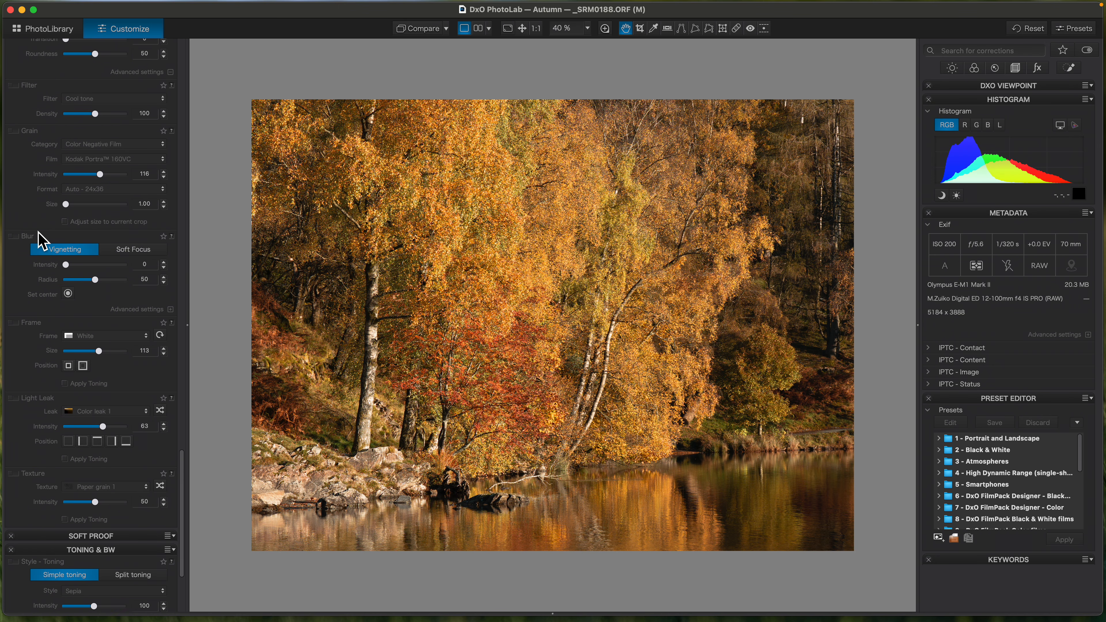
pyautogui.click(20, 239)
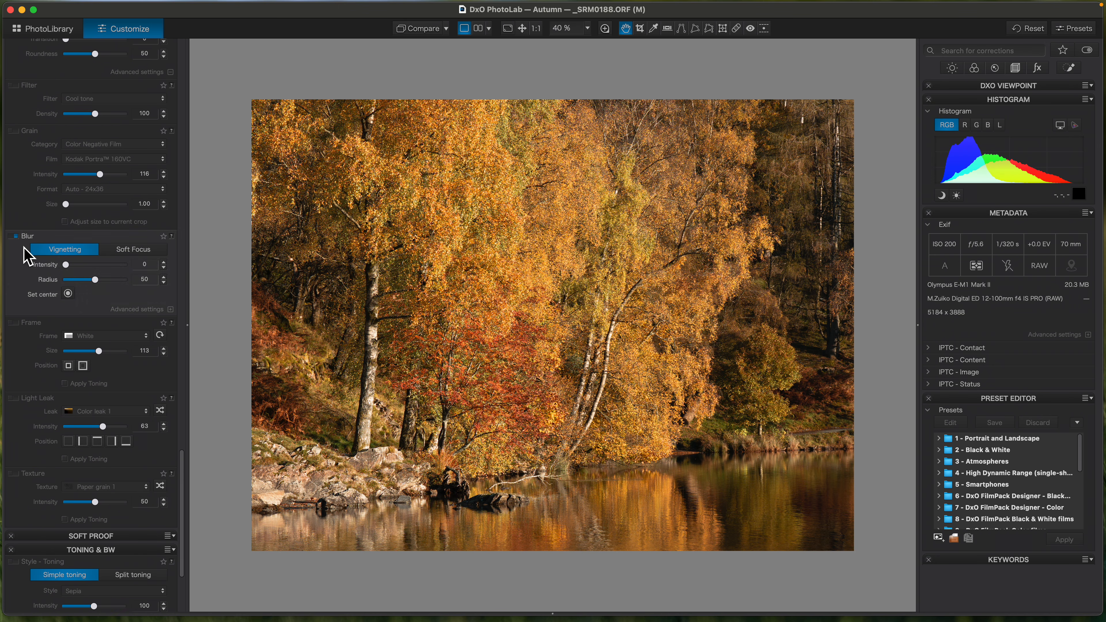
pyautogui.click(131, 251)
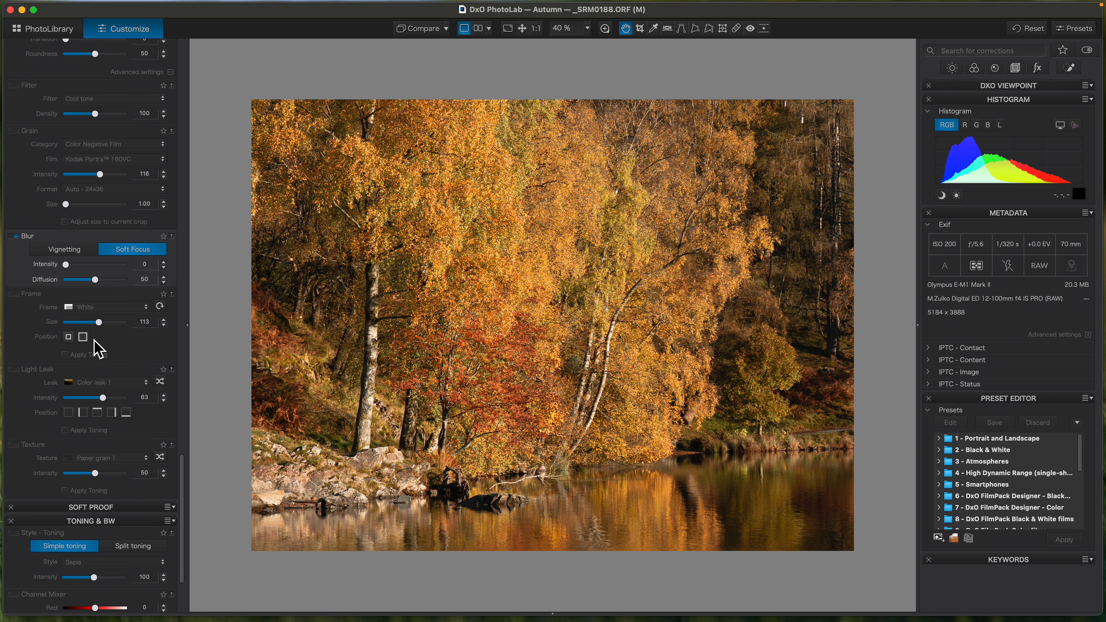
pyautogui.moveTo(69, 264); pyautogui.dragTo(117, 284)
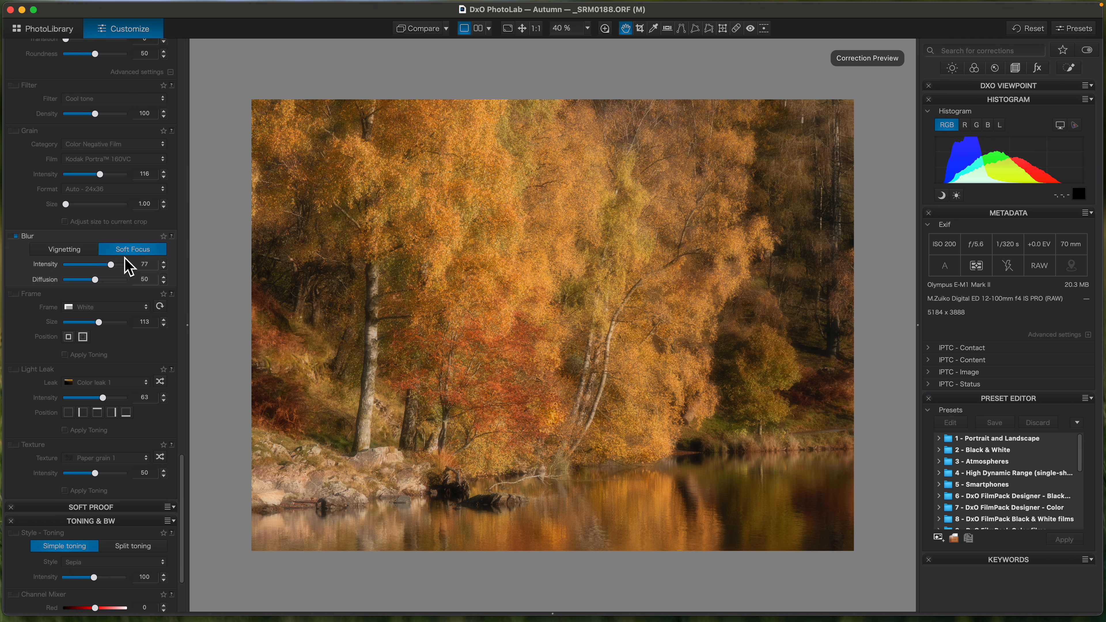
pyautogui.moveTo(106, 272); pyautogui.dragTo(74, 270)
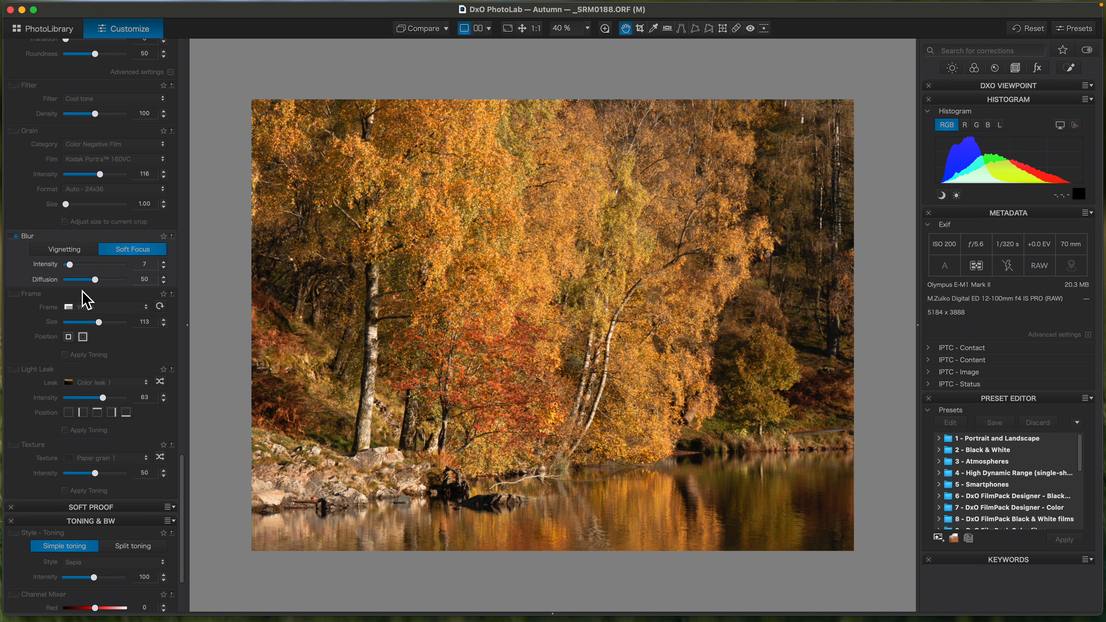
pyautogui.click(13, 236)
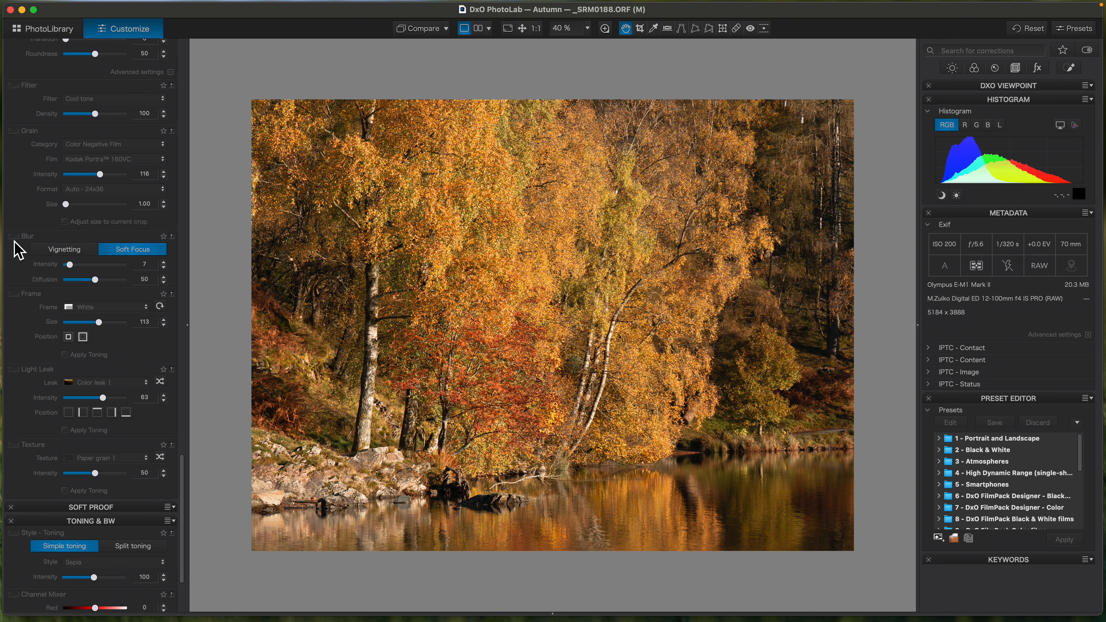
pyautogui.click(14, 237)
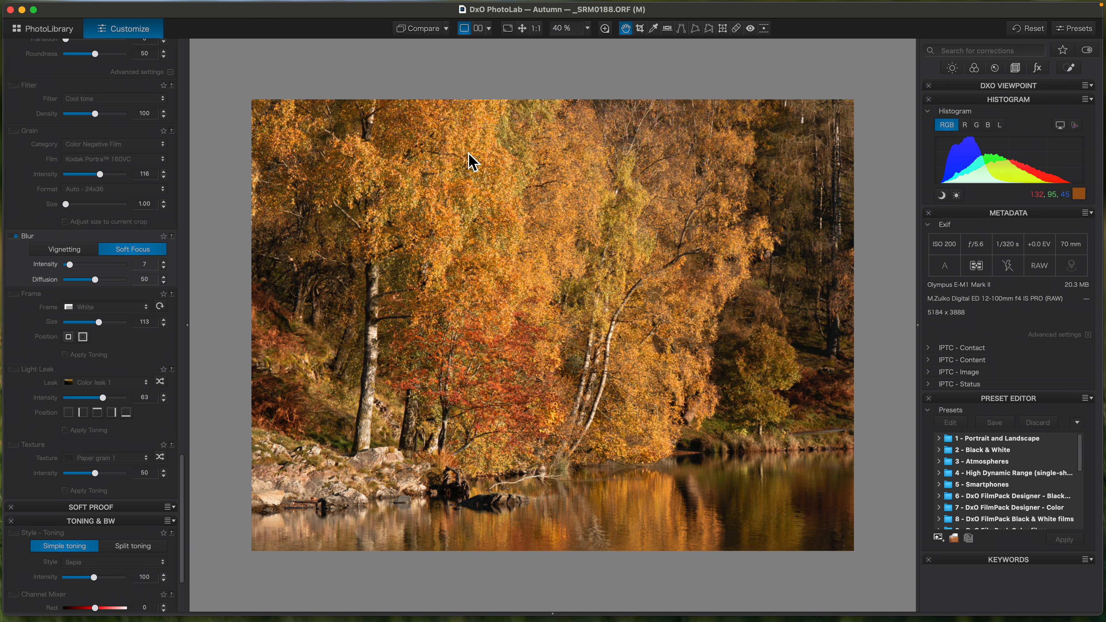
# Compare the uncorrected and edited lakeside photo side by side without the side panels, and return to the single-image view
pyautogui.click(423, 34)
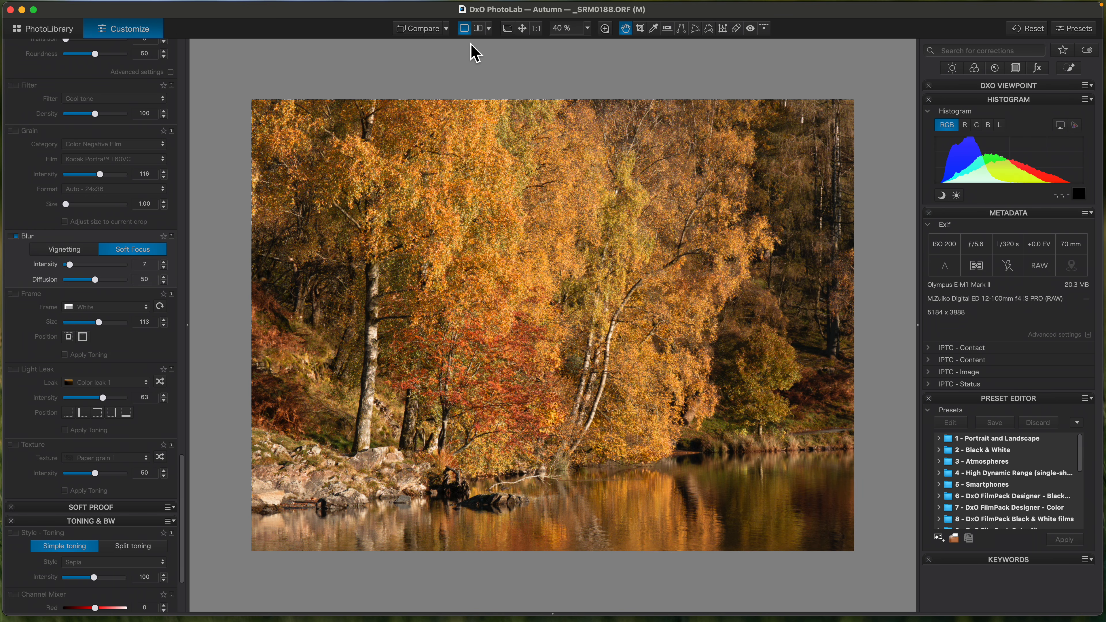
pyautogui.click(479, 31)
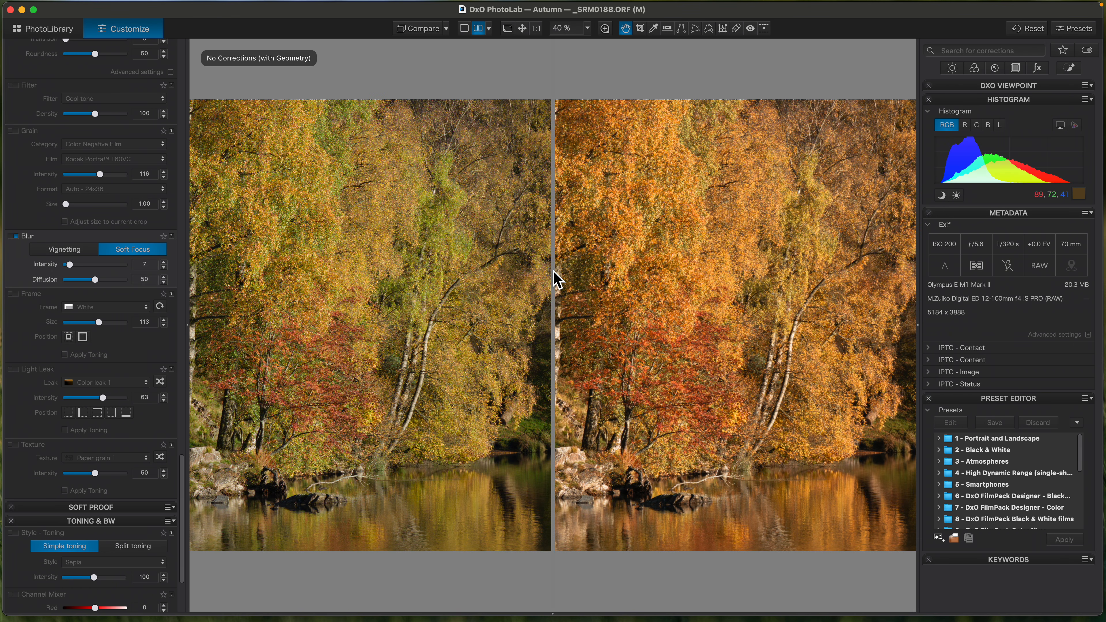
pyautogui.press('Tab')
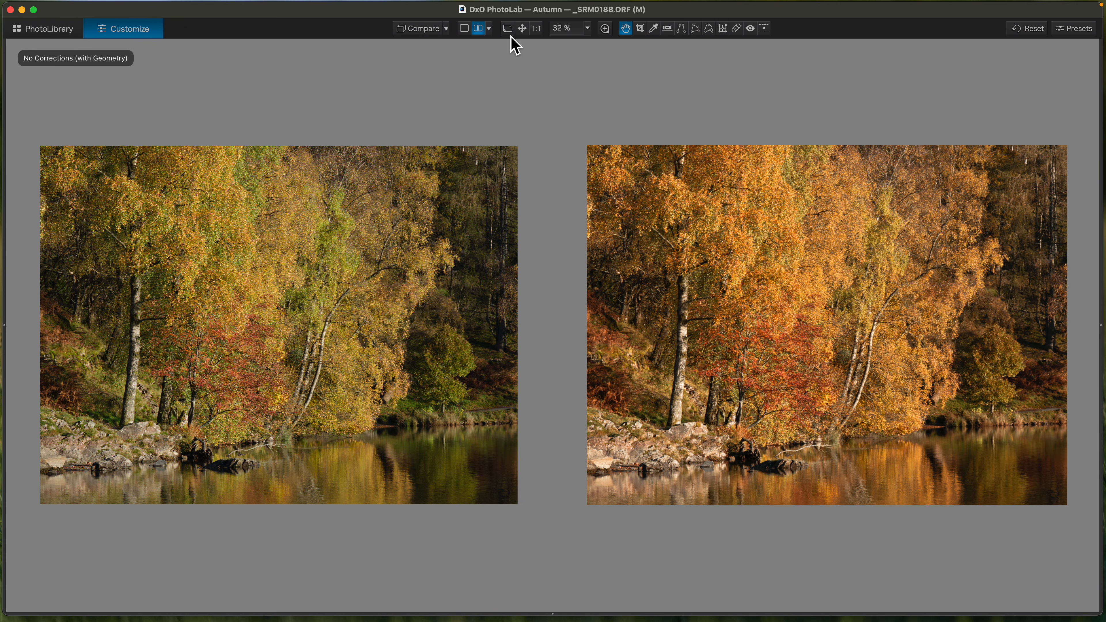
pyautogui.click(464, 29)
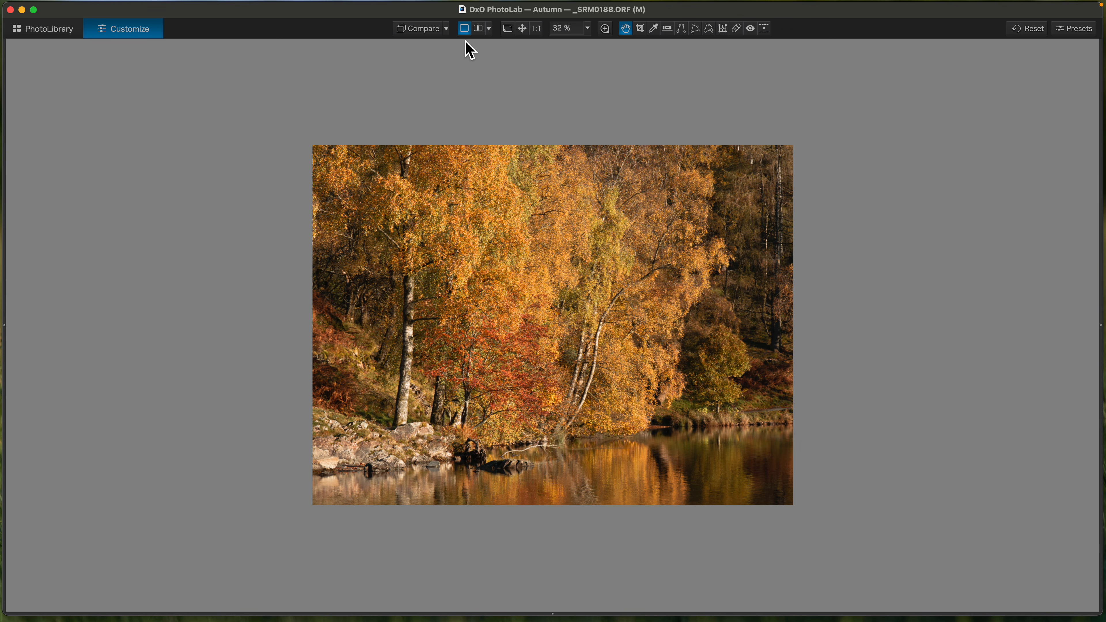
pyautogui.scroll(-4, 317, 485)
pyautogui.scroll(3, 363, 493)
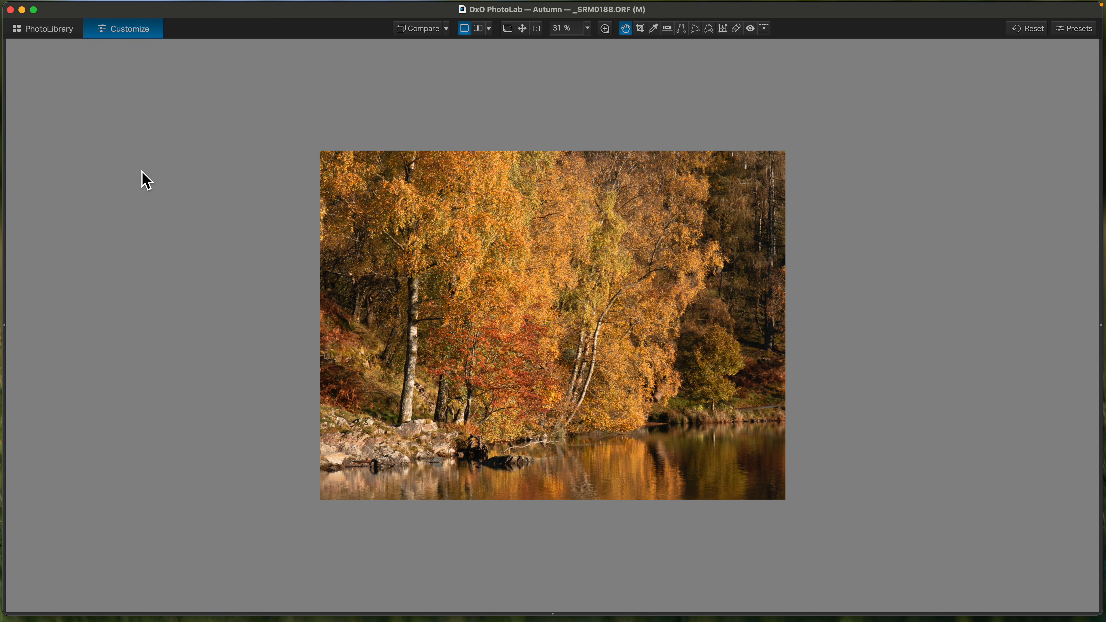
# Restore the panels and image browser, and apply the corrections of _SRM0188.ORF to _SRM0194.ORF
pyautogui.click(54, 38)
pyautogui.click(144, 35)
pyautogui.doubleClick(514, 615)
pyautogui.press('Tab')
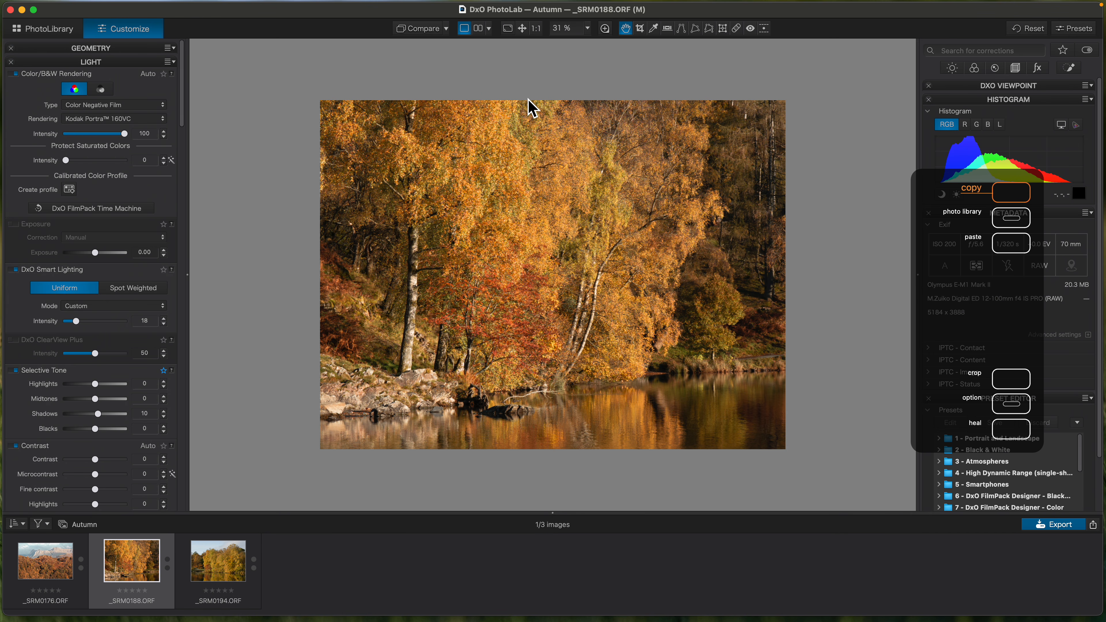
pyautogui.click(225, 575)
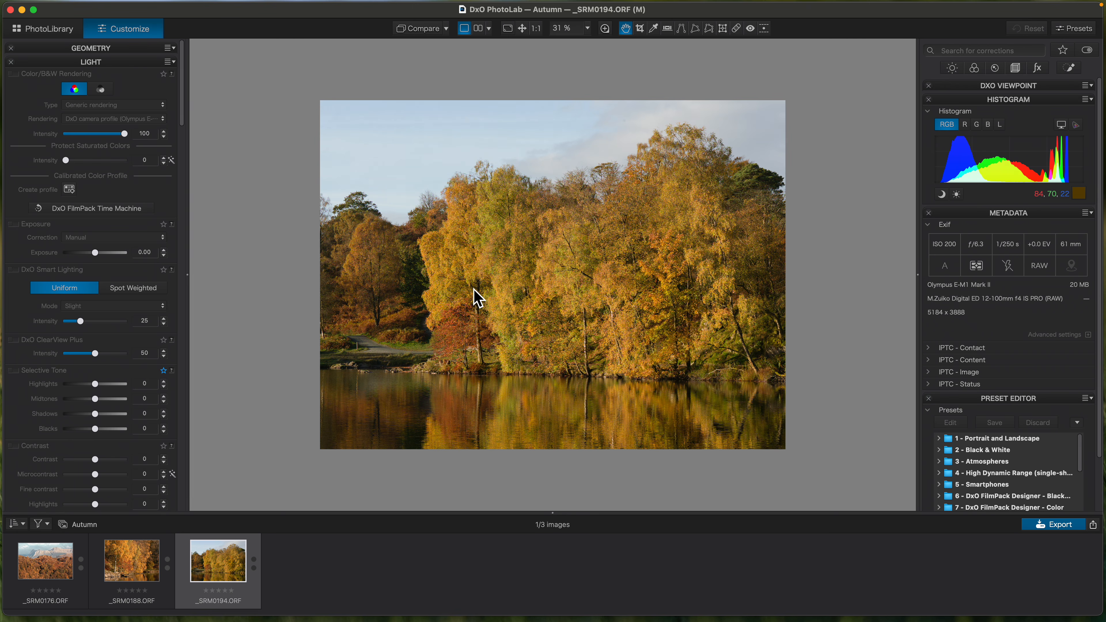
pyautogui.press('super+v')
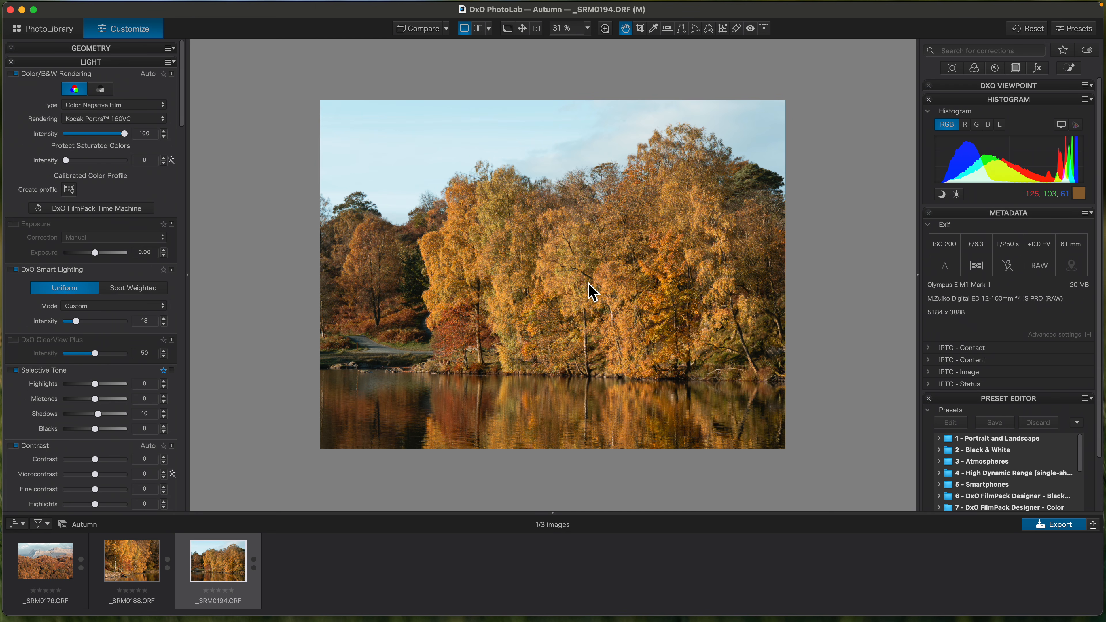
pyautogui.moveTo(183, 128); pyautogui.dragTo(183, 222)
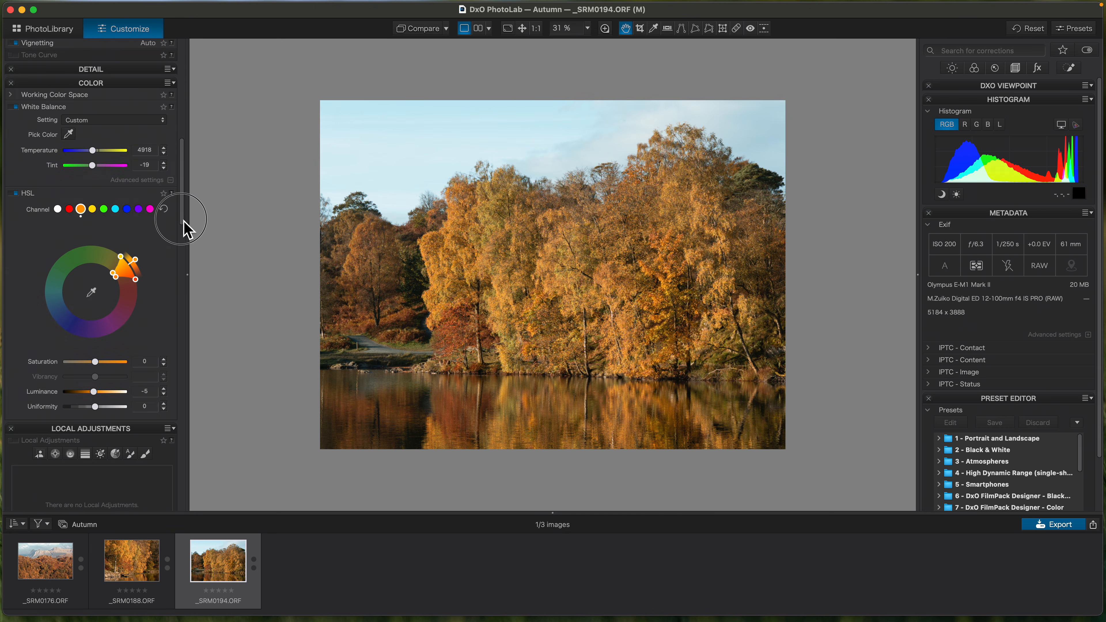
pyautogui.scroll(1, 428, 101)
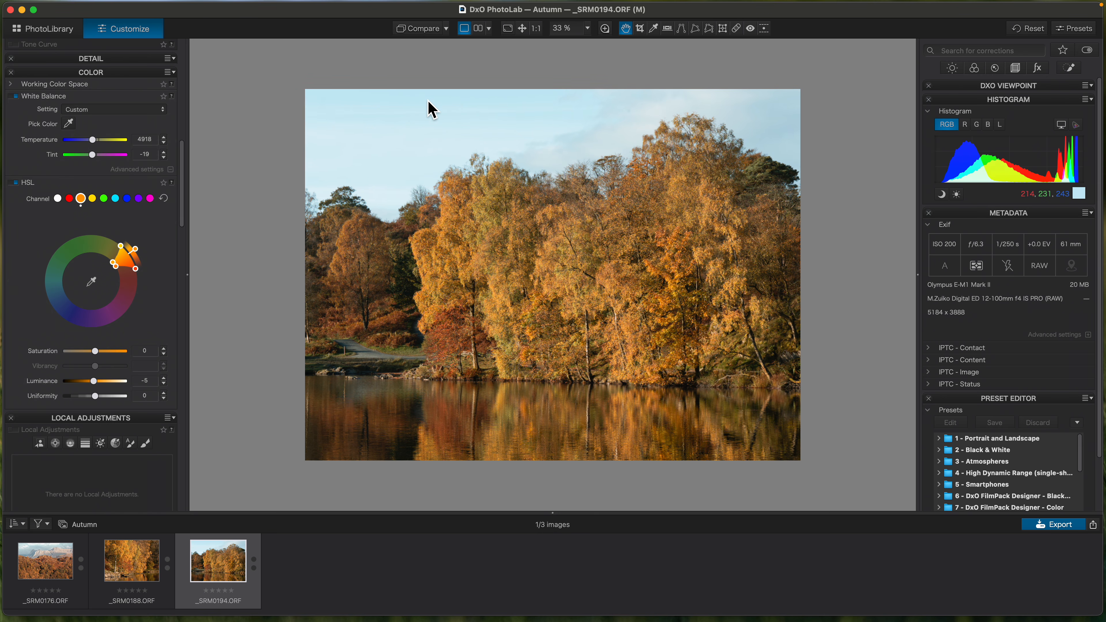
# Toggle the comparison with the uncorrected version of _SRM0194.ORF on and off
pyautogui.click(412, 33)
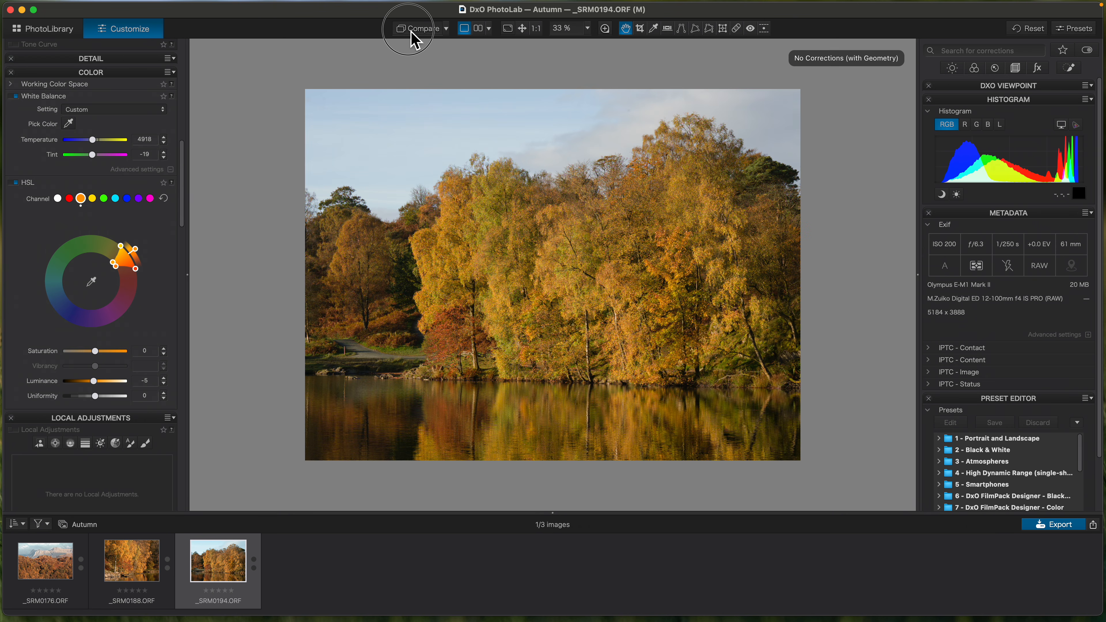
pyautogui.click(414, 32)
pyautogui.click(419, 40)
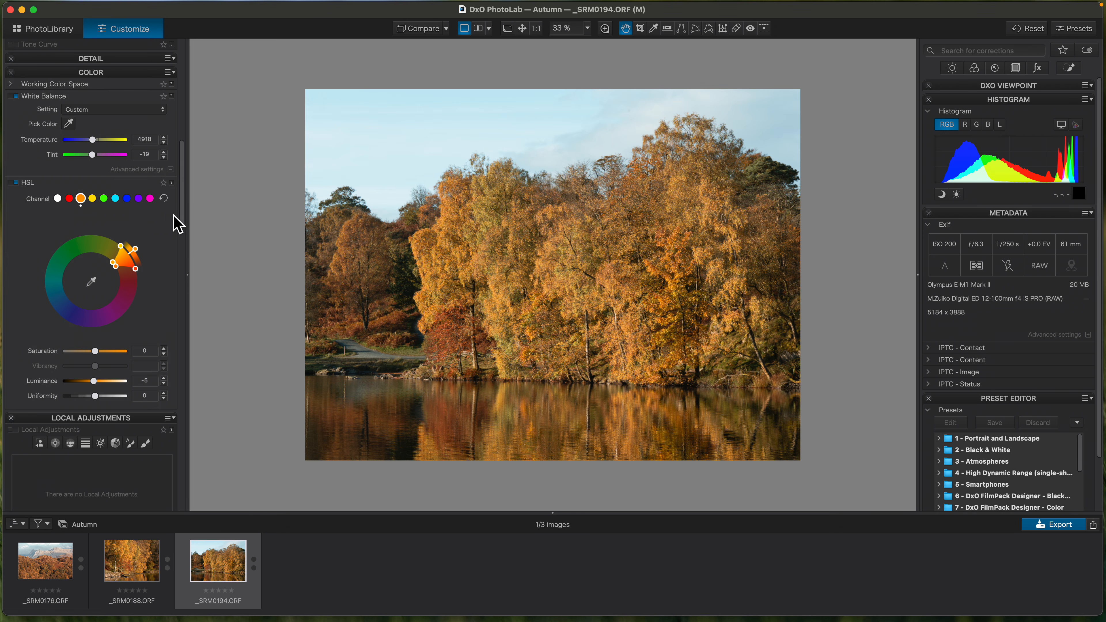
# Try darkening the sky with an AI Sky mask at exposure -1.34, reset the exposure, and delete the mask
pyautogui.moveTo(187, 226); pyautogui.dragTo(191, 256)
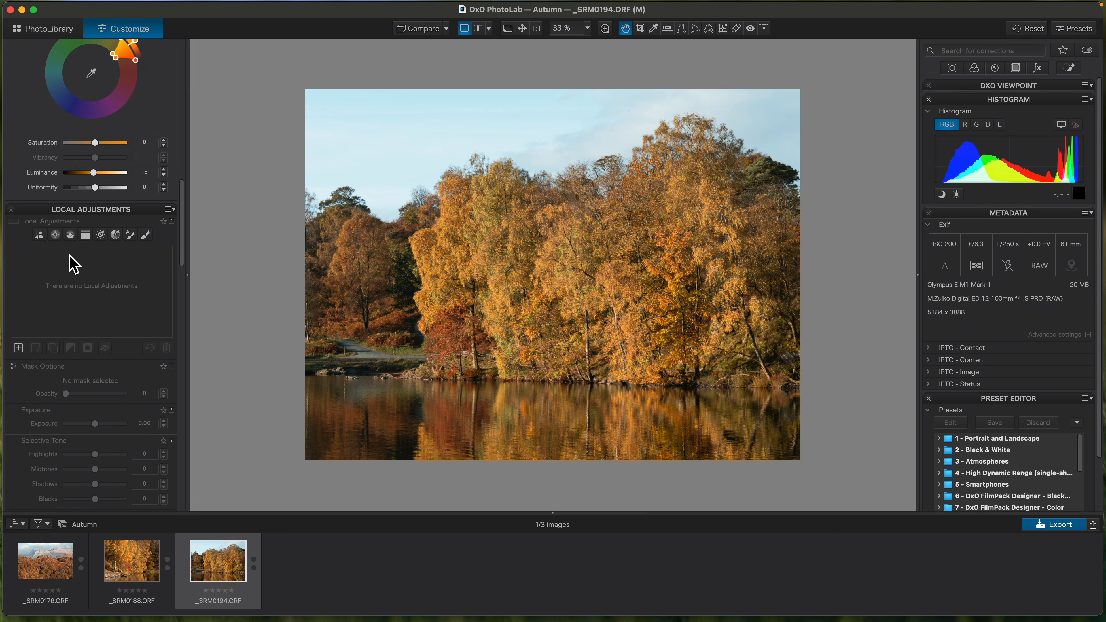
pyautogui.click(40, 235)
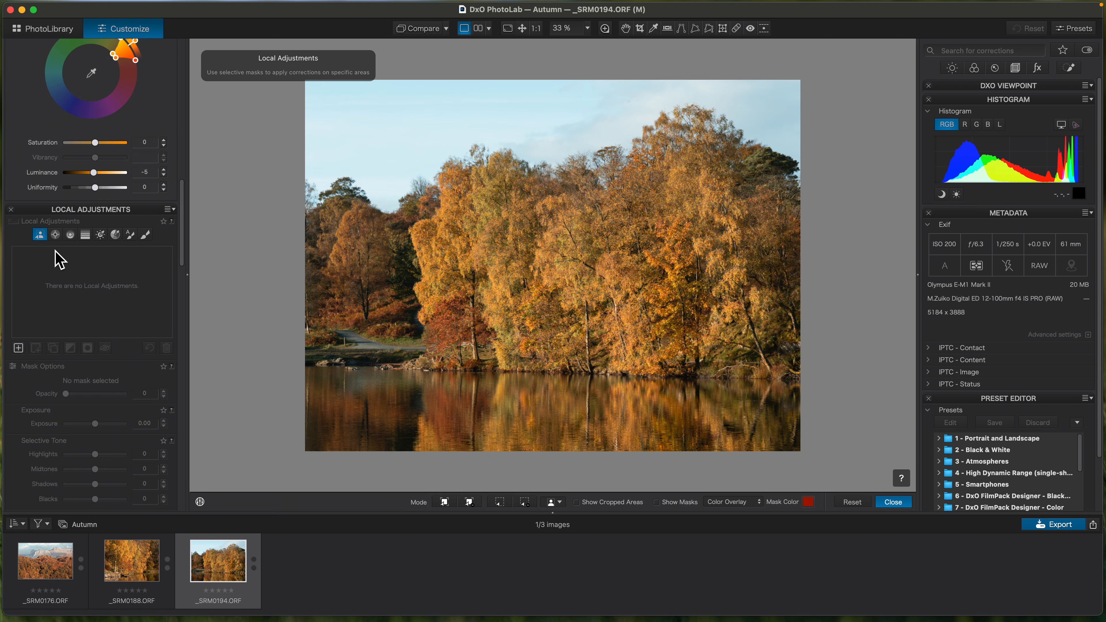
pyautogui.click(560, 505)
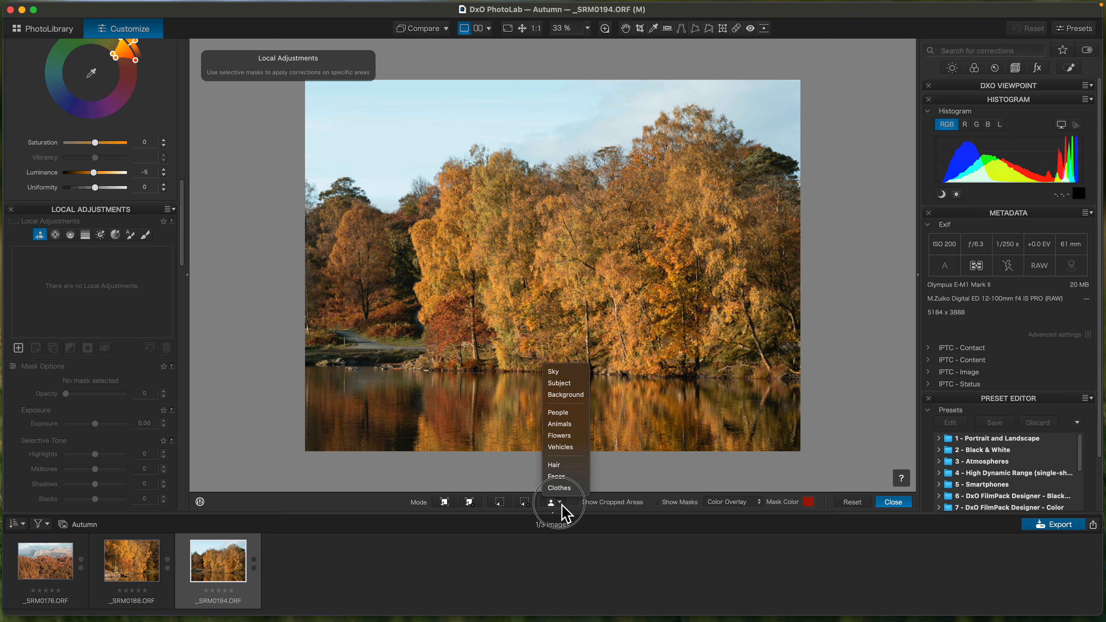
pyautogui.click(555, 373)
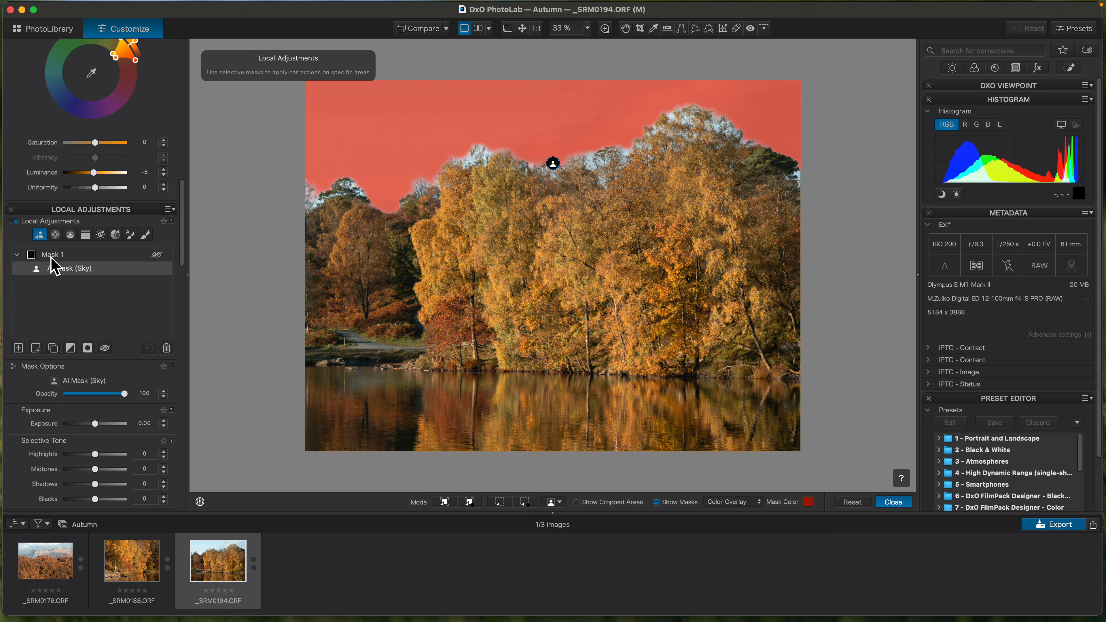
pyautogui.click(51, 256)
pyautogui.moveTo(95, 427); pyautogui.dragTo(87, 427)
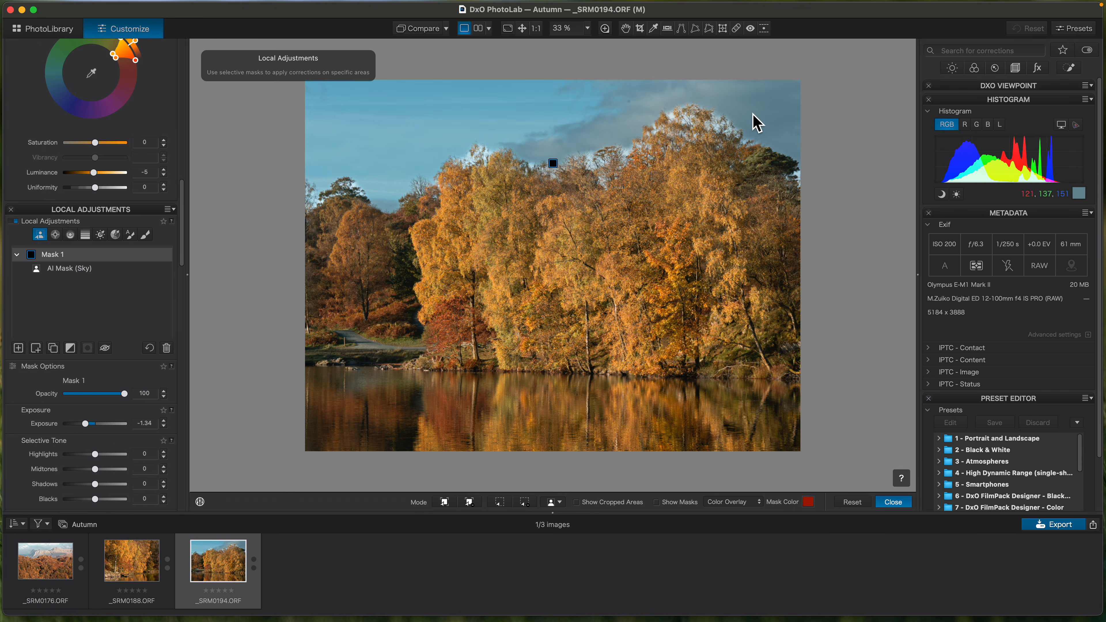
pyautogui.doubleClick(84, 424)
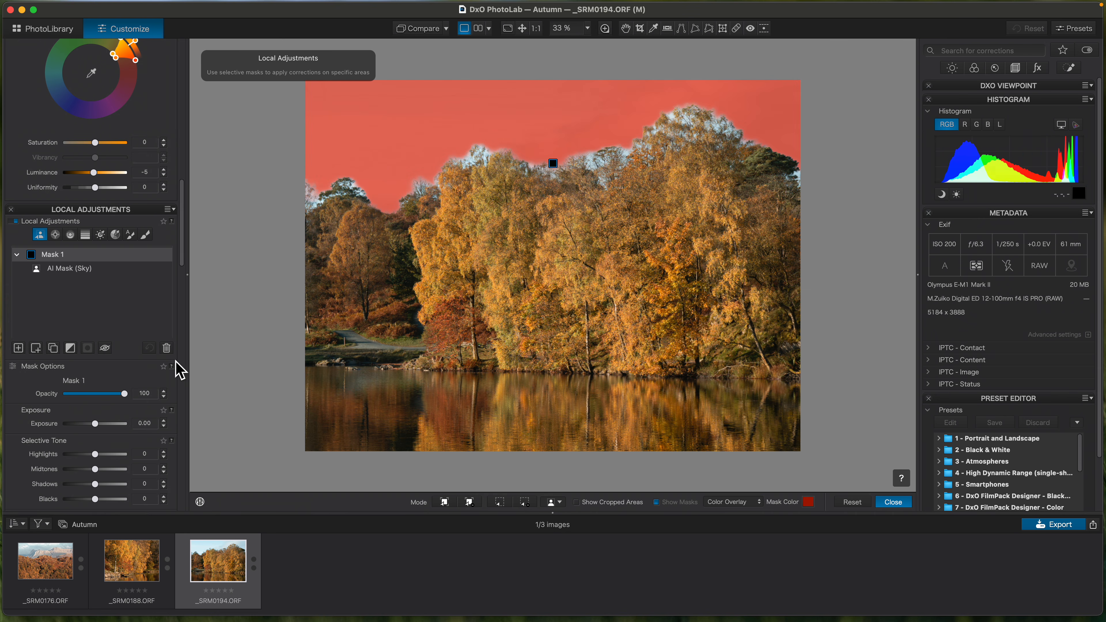
pyautogui.click(167, 348)
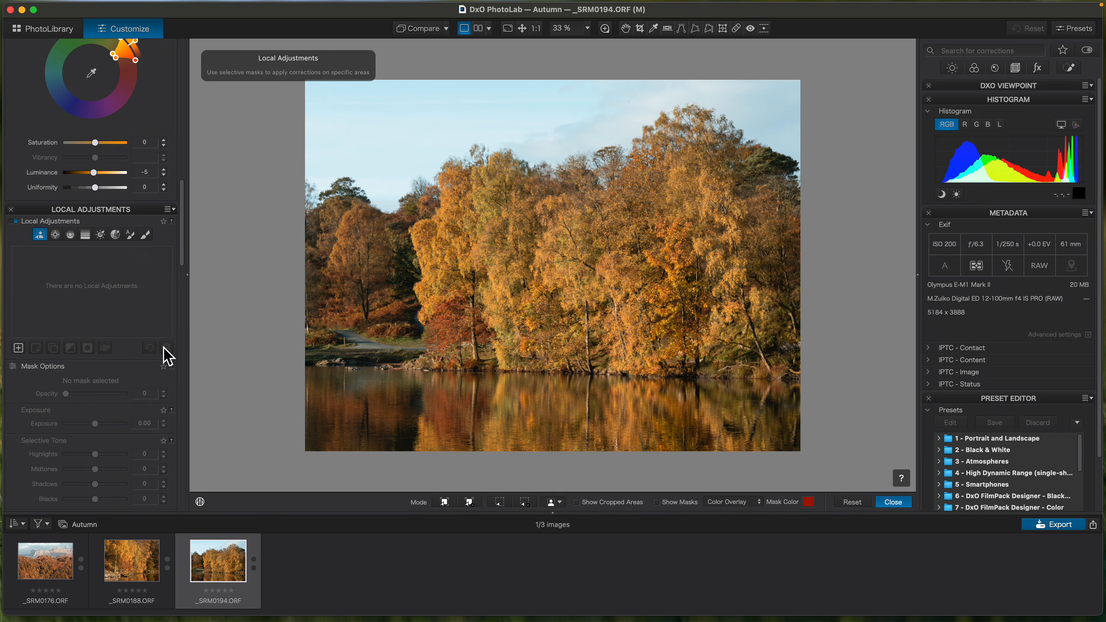
# Mask the sky with a Control Line fading down into the trees, deleting the stray second mask and extending the line slightly lower
pyautogui.click(70, 236)
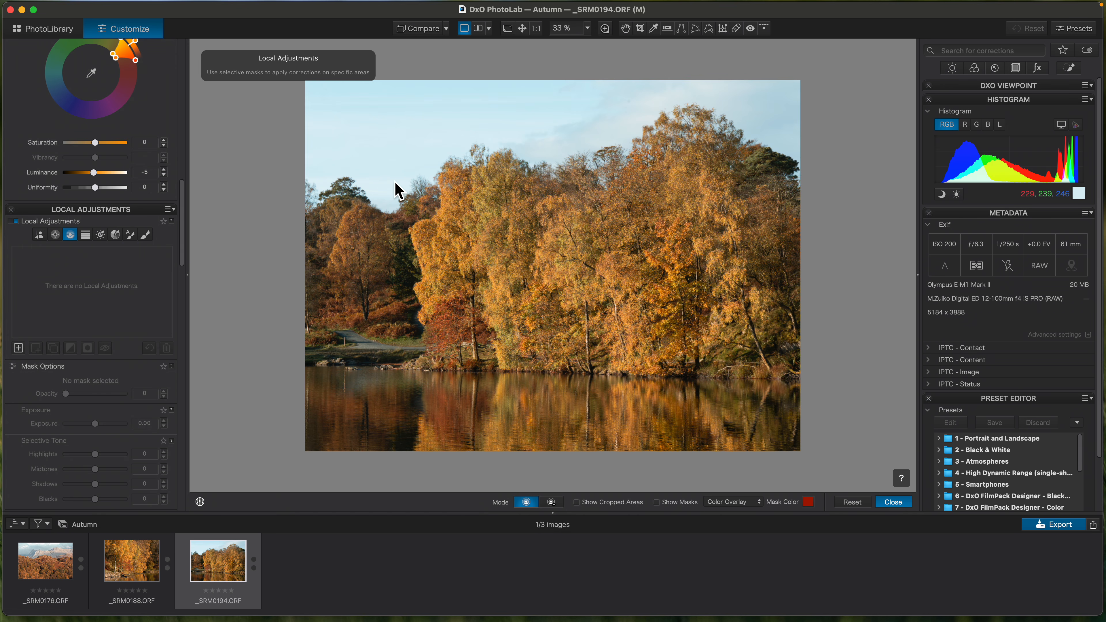
pyautogui.moveTo(426, 161); pyautogui.dragTo(431, 251)
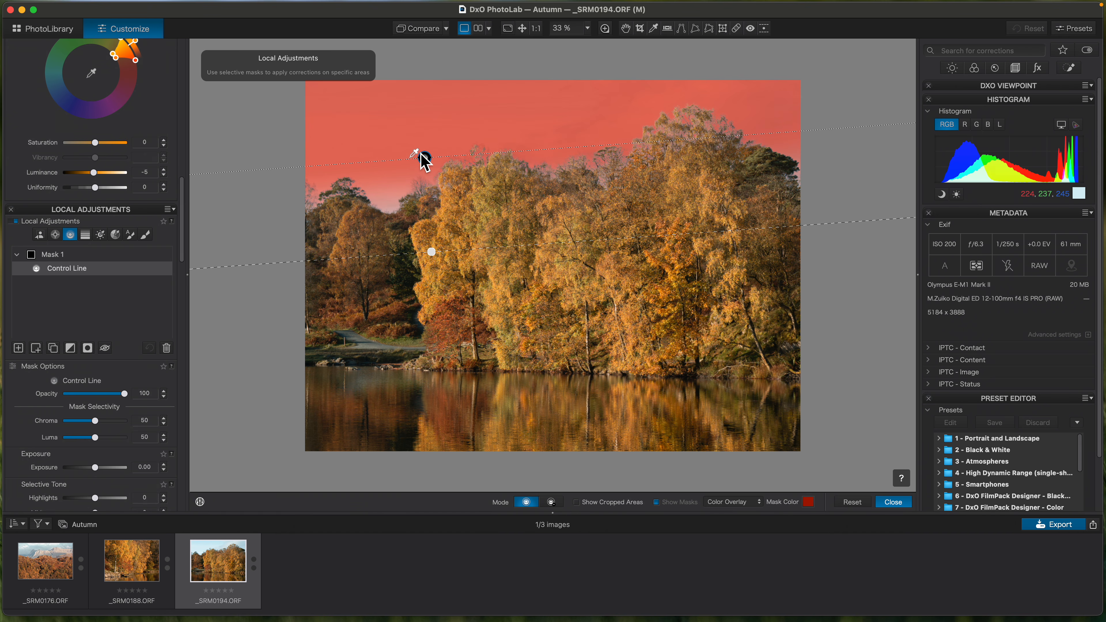
pyautogui.moveTo(430, 248); pyautogui.dragTo(439, 270)
pyautogui.moveTo(432, 261); pyautogui.dragTo(432, 261)
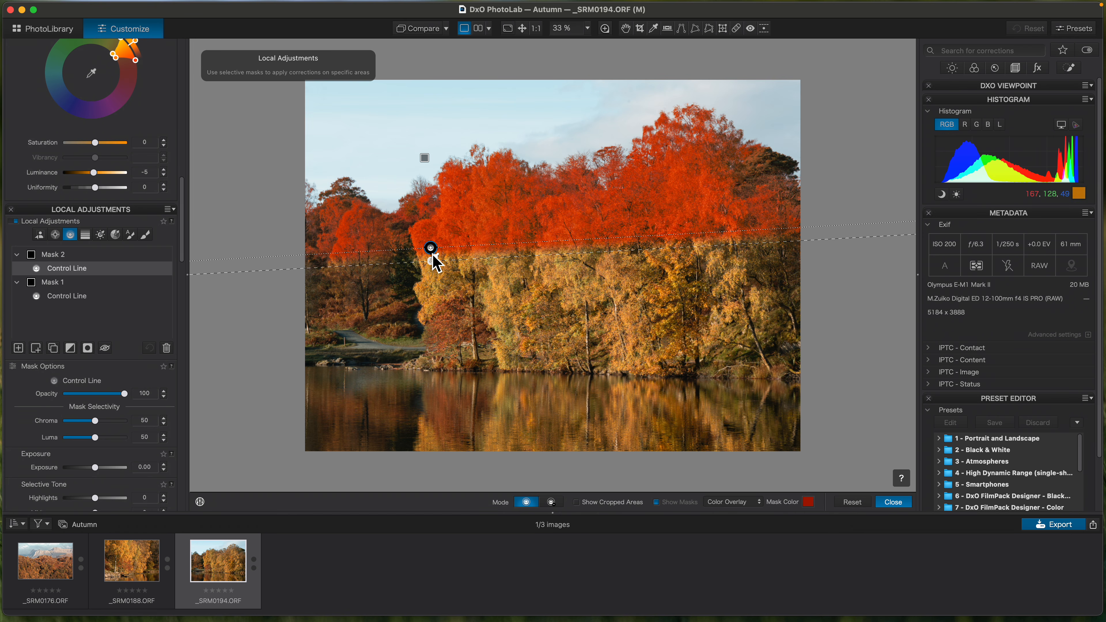
pyautogui.moveTo(86, 296)
pyautogui.click(167, 349)
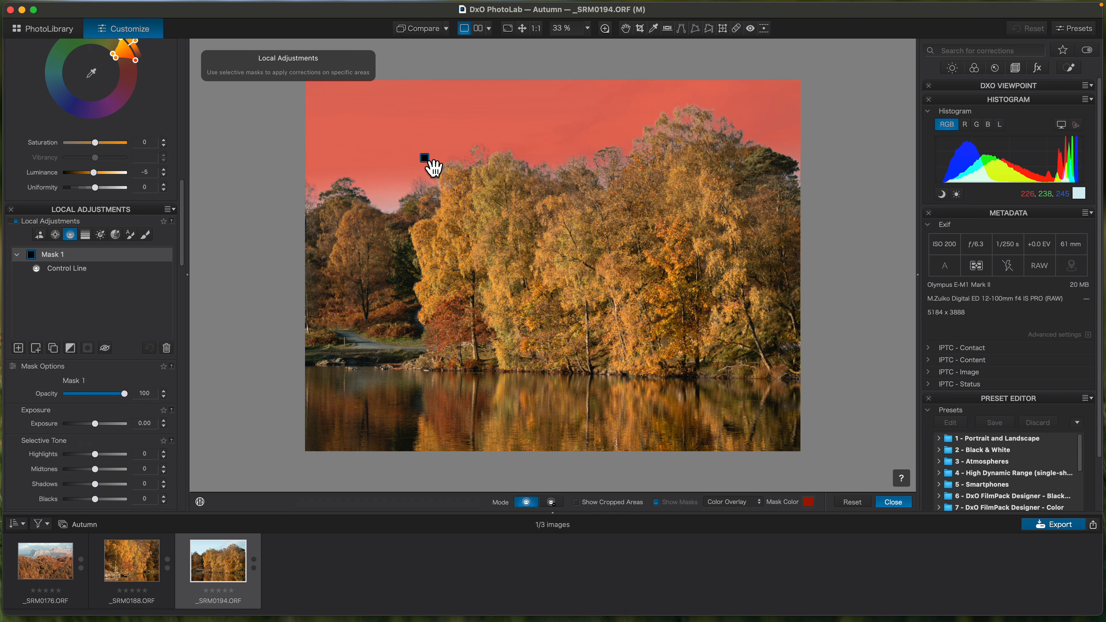
pyautogui.click(425, 158)
pyautogui.moveTo(431, 259)
pyautogui.mouseDown()
pyautogui.moveTo(432, 271)
pyautogui.moveTo(428, 236)
pyautogui.moveTo(432, 267)
pyautogui.mouseUp()
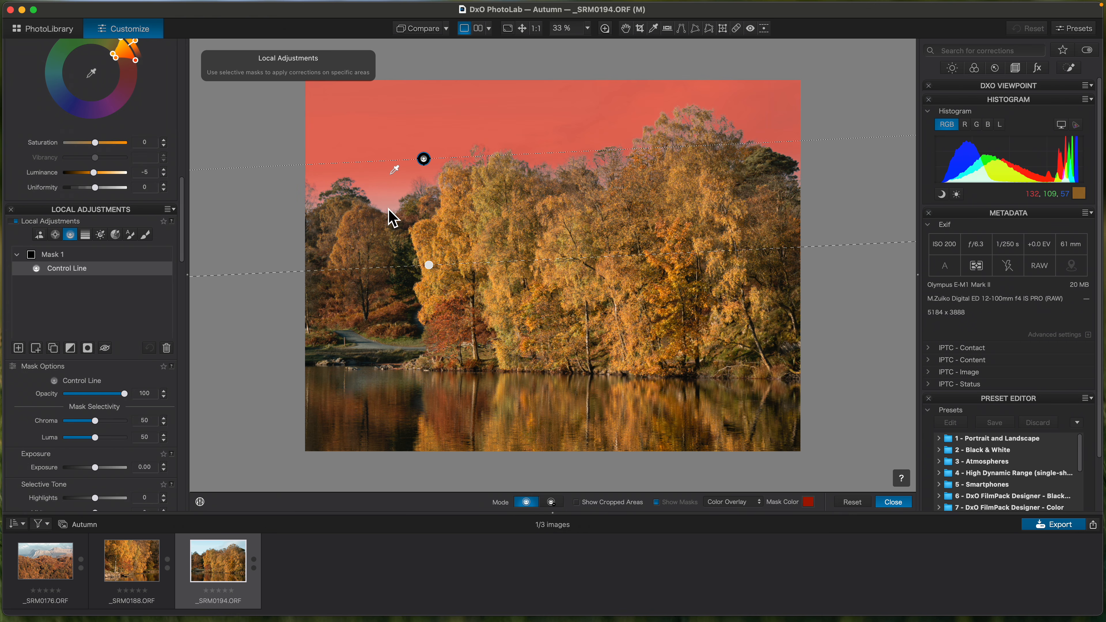
# Darken the sky through the Control Line mask with exposure -0.41, and close Local Adjustments
pyautogui.moveTo(186, 264); pyautogui.dragTo(185, 292)
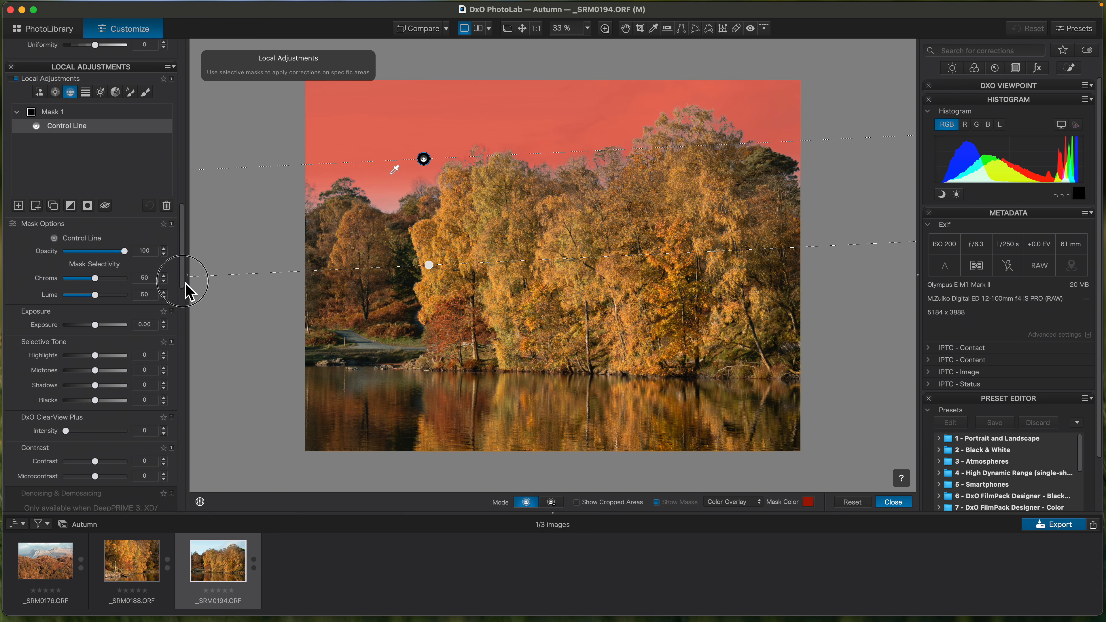
pyautogui.moveTo(95, 324); pyautogui.dragTo(97, 341)
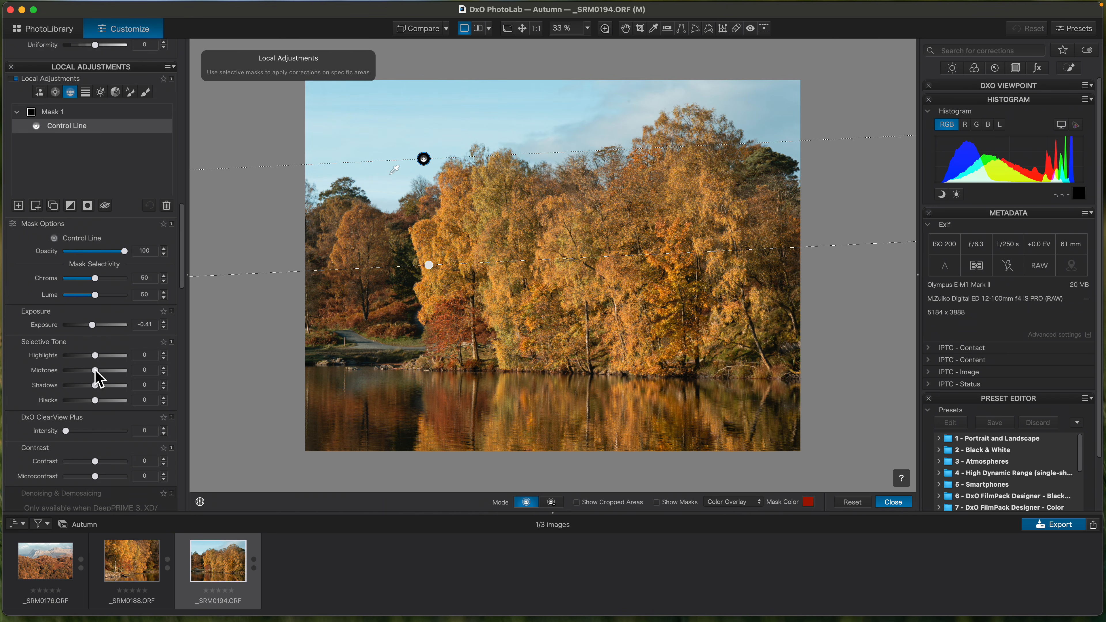
pyautogui.moveTo(188, 299); pyautogui.dragTo(189, 307)
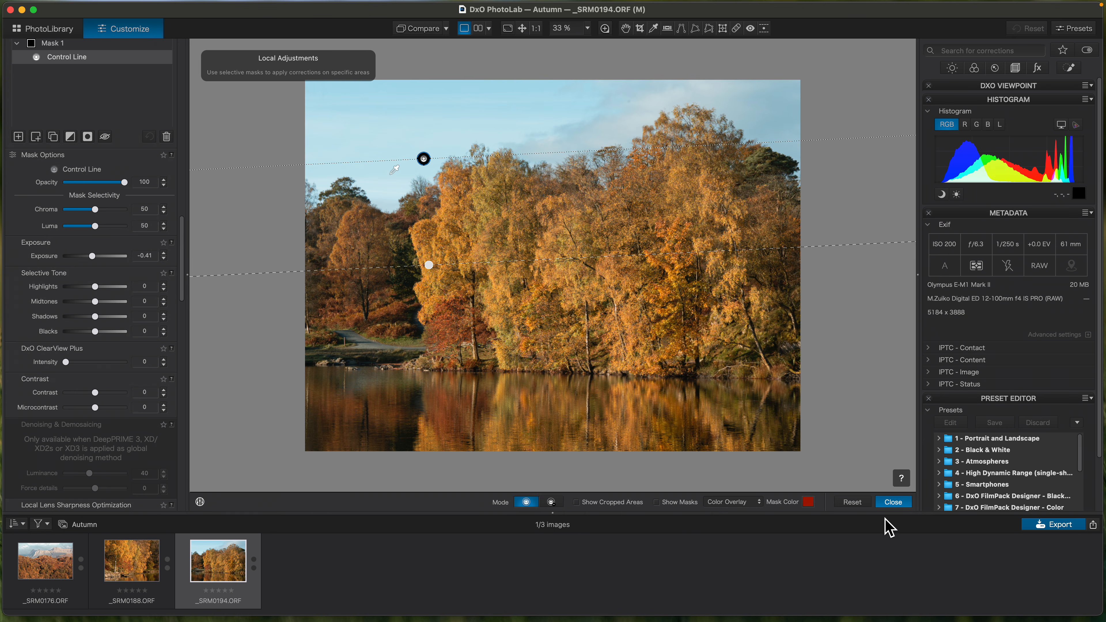
pyautogui.click(892, 502)
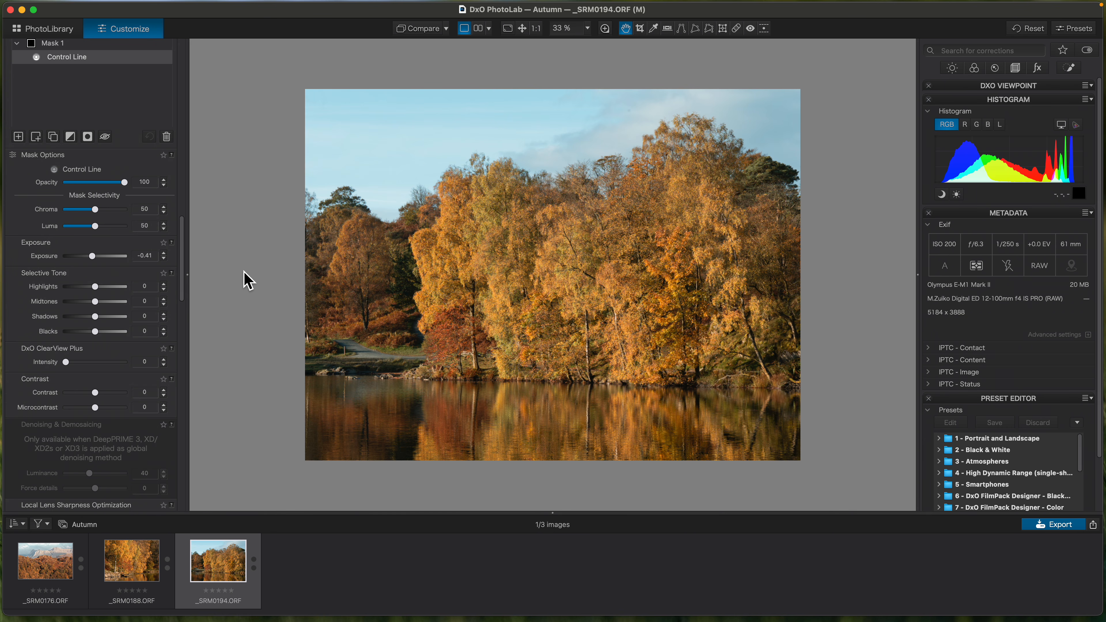
# Crop the photo slightly from its upper-left corner to 5133 x 3849 px, keeping the original proportions
pyautogui.press('c')
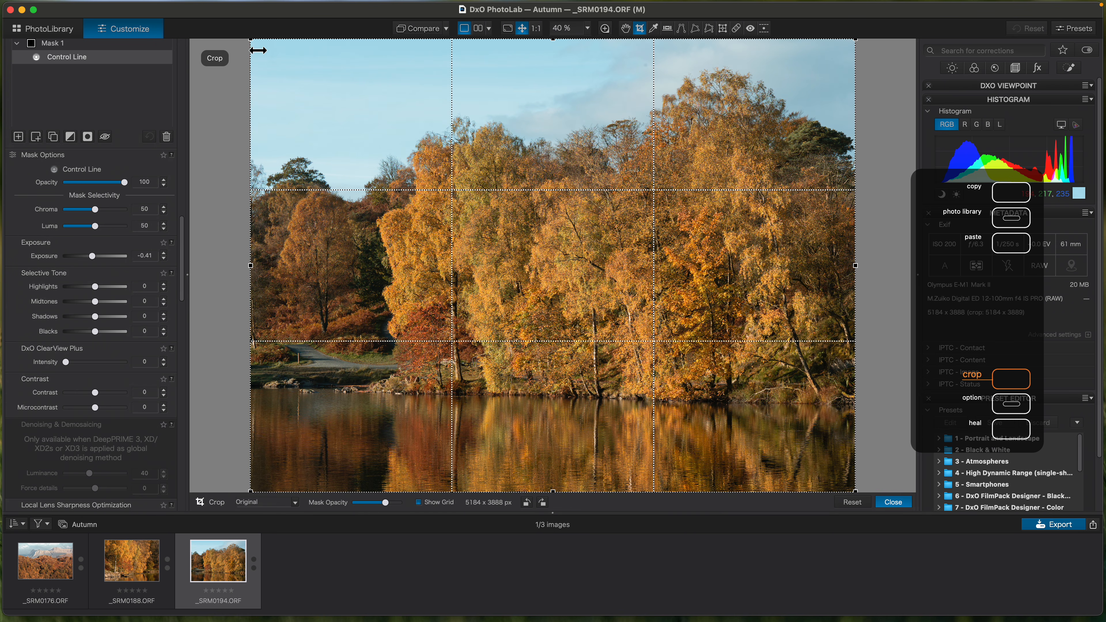
pyautogui.moveTo(253, 44); pyautogui.dragTo(260, 48)
pyautogui.press('Return')
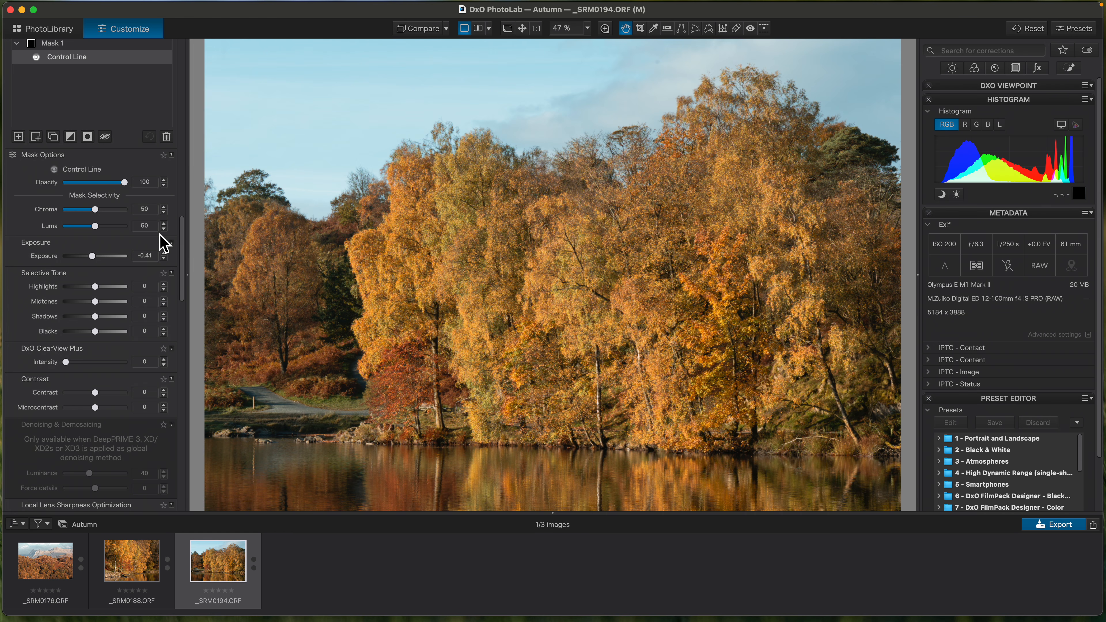
# Repair the small dark spot in the sky with an 88 px ReTouch brush at 100% feather and opacity, and close ReTouch
pyautogui.press('x')
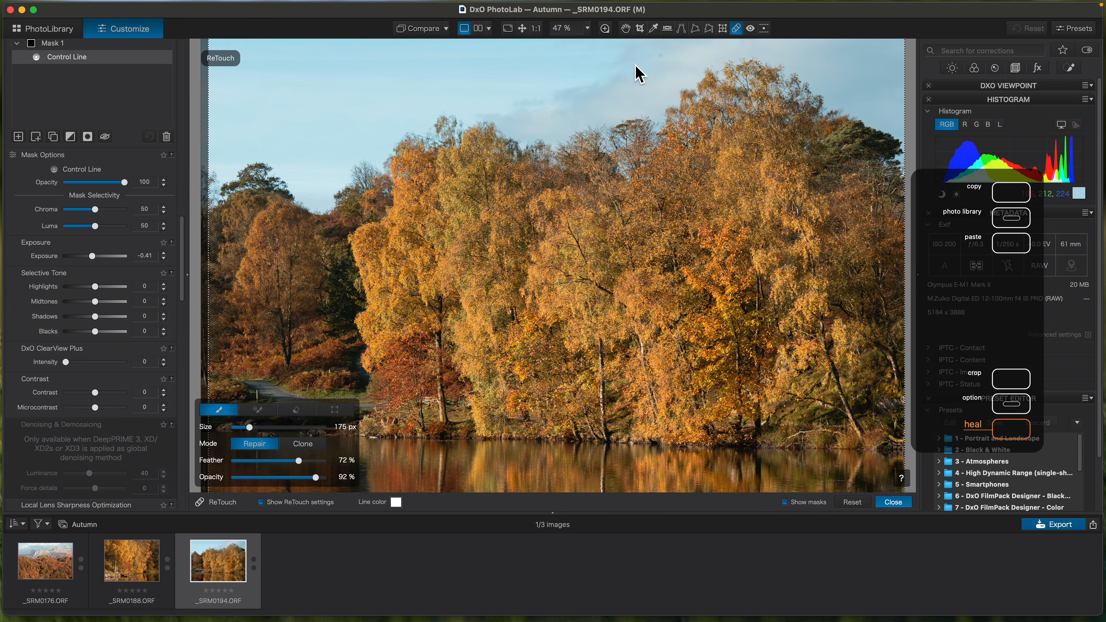
pyautogui.moveTo(299, 463); pyautogui.dragTo(328, 478)
pyautogui.moveTo(250, 427); pyautogui.dragTo(237, 427)
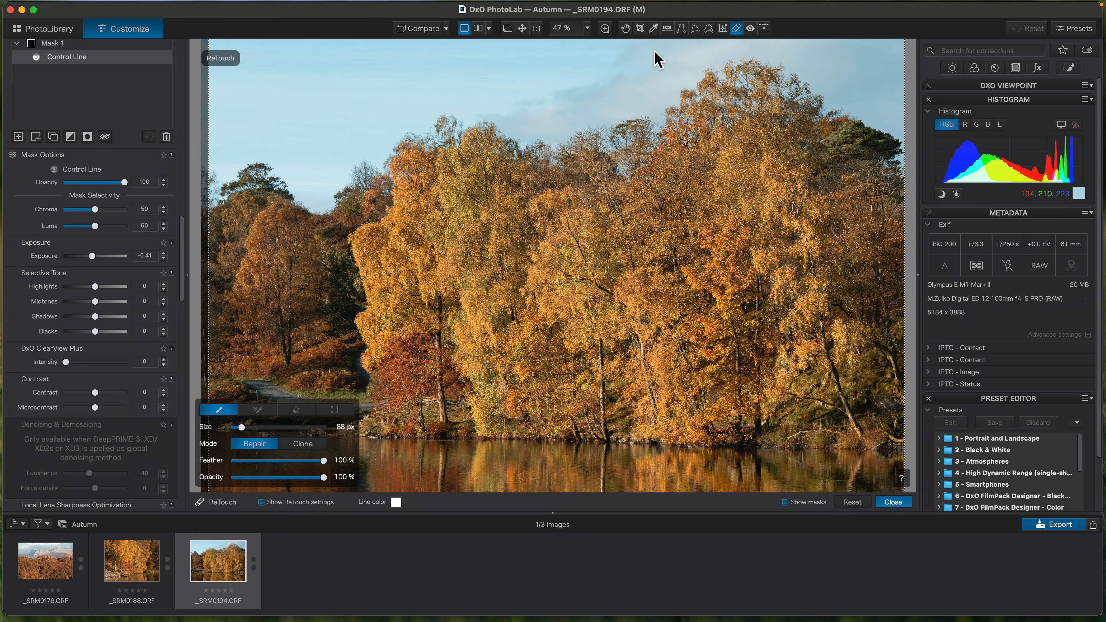
pyautogui.click(660, 57)
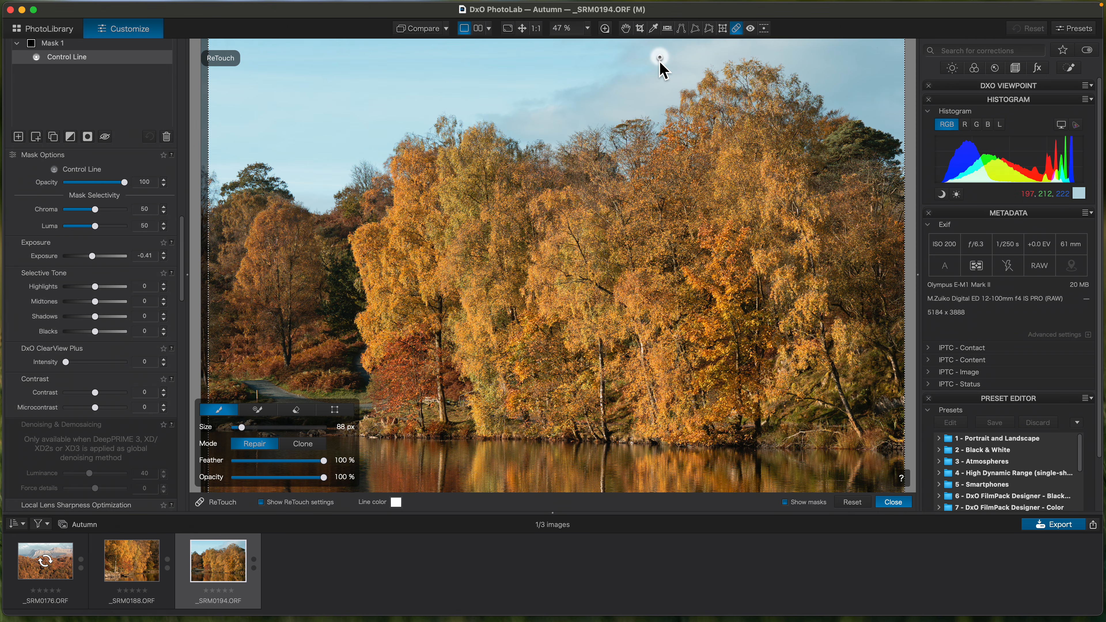
pyautogui.click(893, 503)
# Hide the image browser, fit the photo in view, and step back through the edited photos to _SRM0176.ORF and forward to _SRM0194.ORF
pyautogui.doubleClick(460, 338)
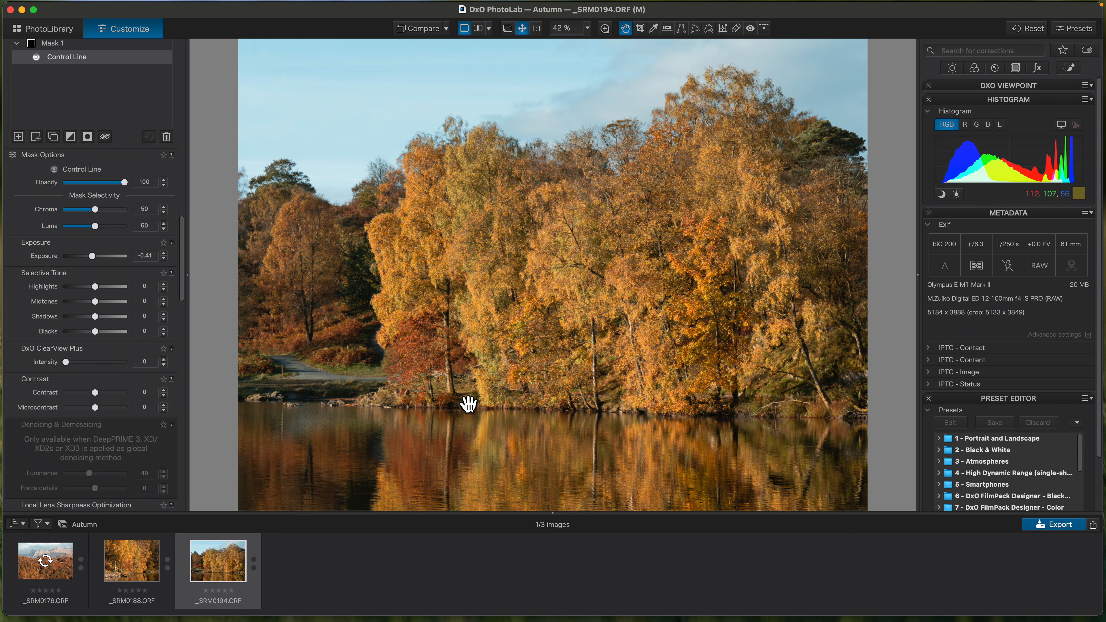
pyautogui.doubleClick(525, 514)
pyautogui.scroll(-5, 455, 361)
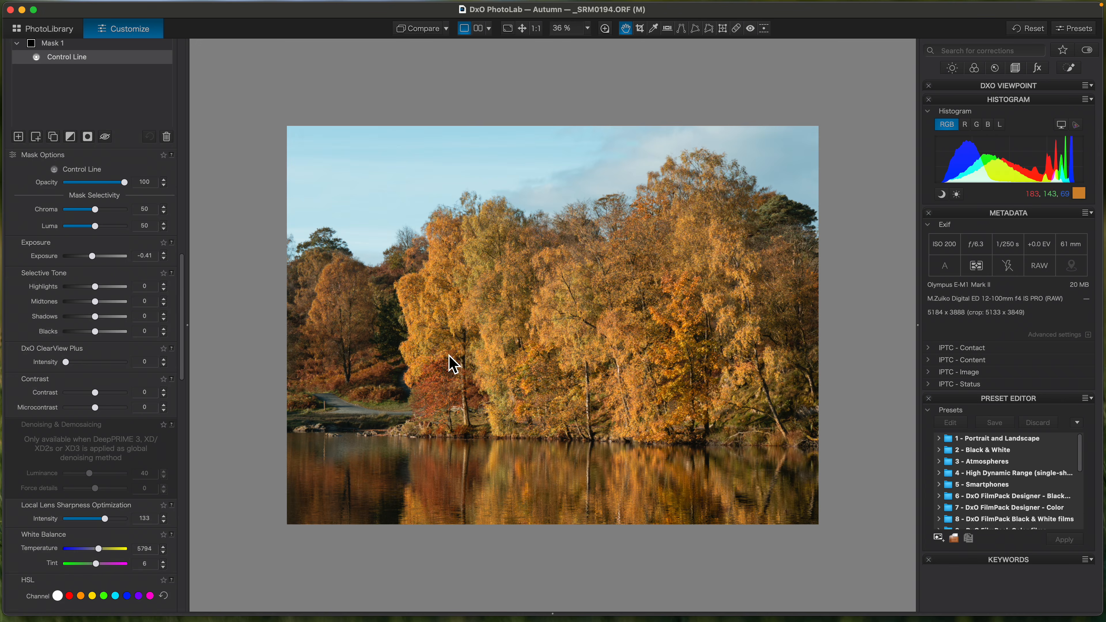
pyautogui.scroll(3, 455, 362)
pyautogui.scroll(3, 454, 362)
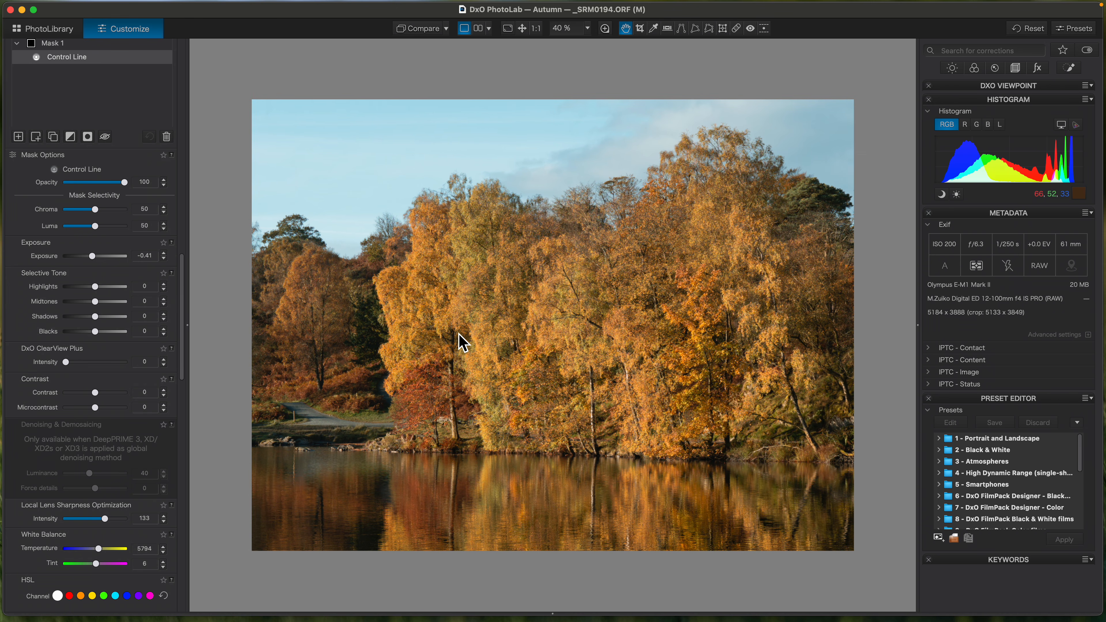
pyautogui.press('Left')
pyautogui.press('Left')
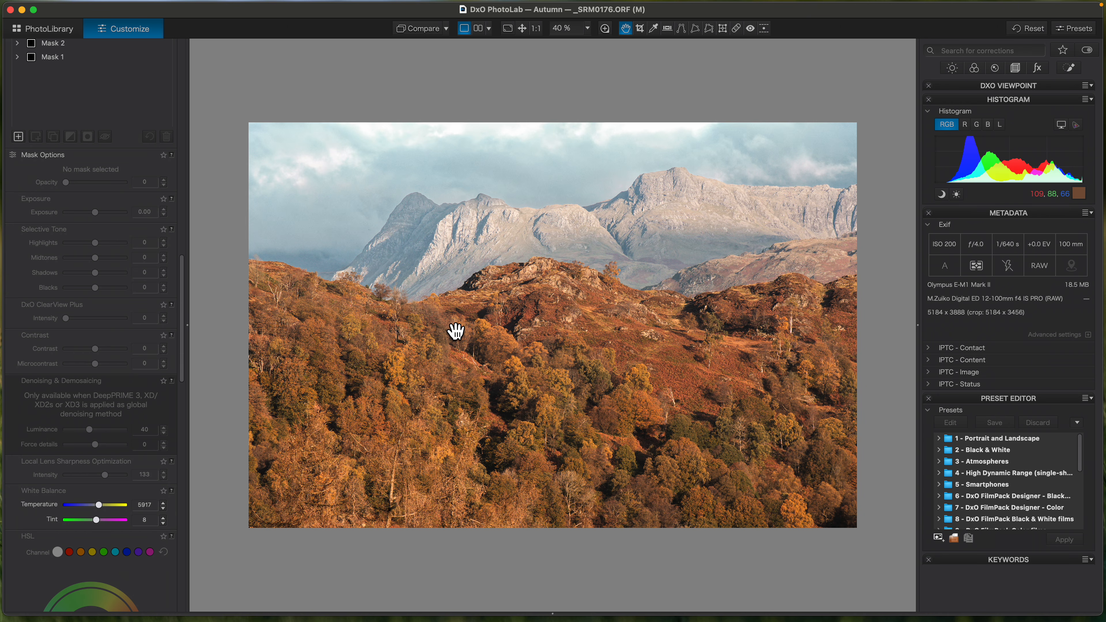
pyautogui.press('Right')
pyautogui.press('Right')
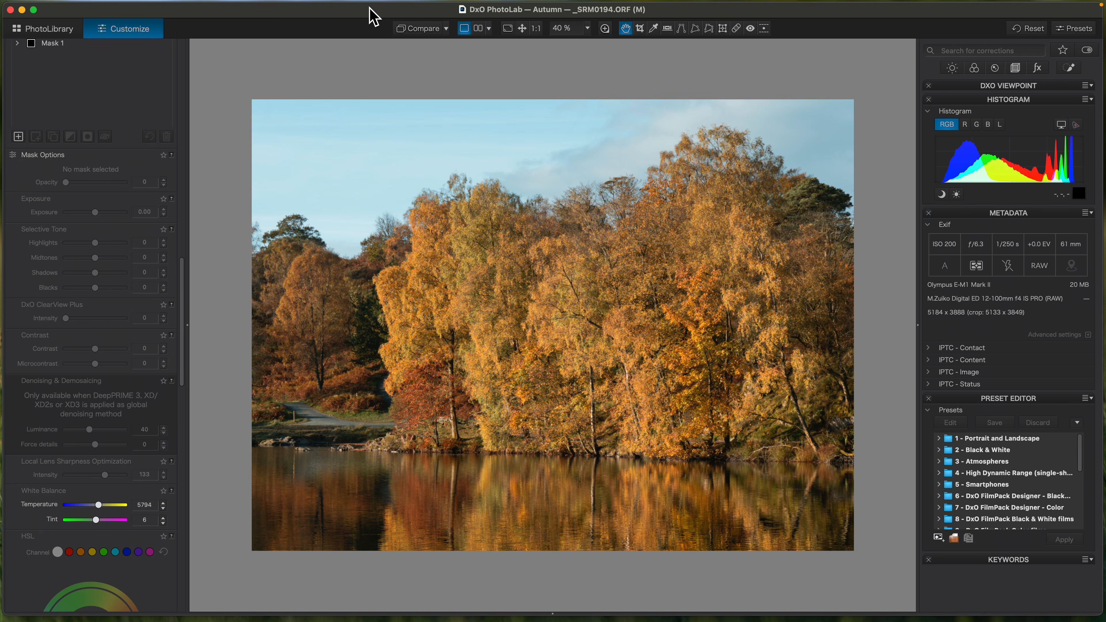
# Compare _SRM0194.ORF with its uncorrected version, toggled in place and side by side without the side panels
pyautogui.click(419, 32)
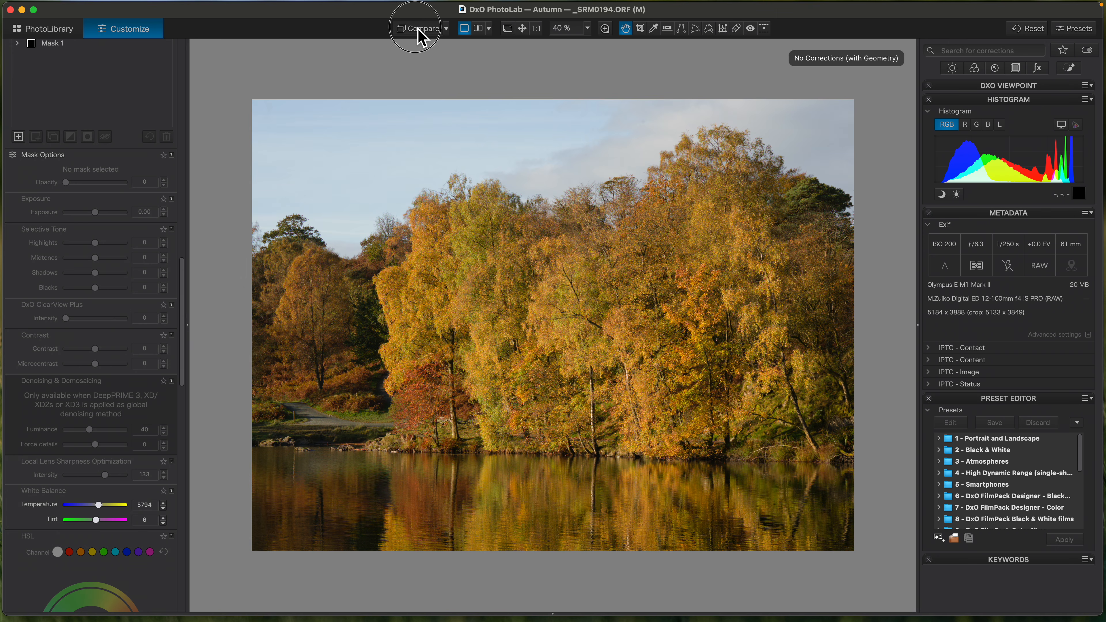
pyautogui.click(419, 31)
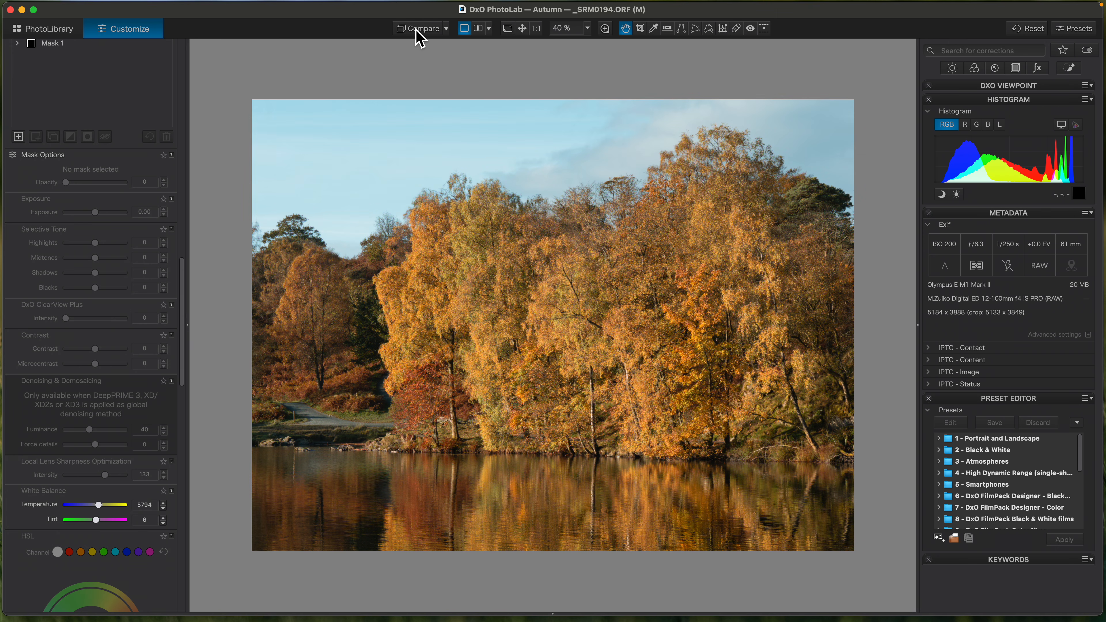
pyautogui.click(478, 28)
pyautogui.press('Tab')
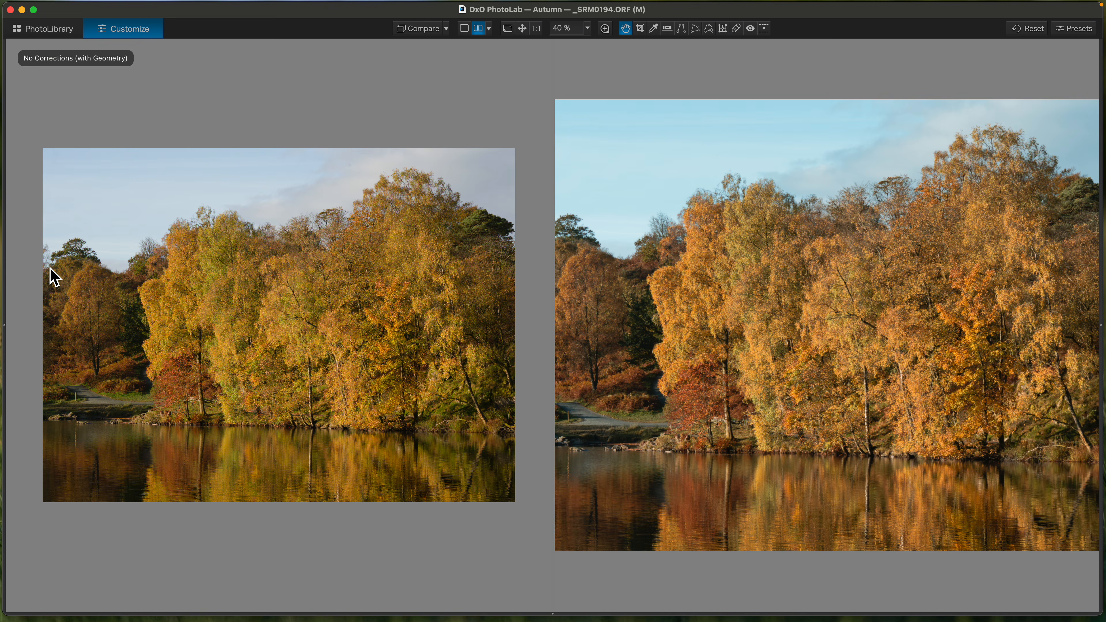
pyautogui.scroll(-5, 637, 331)
pyautogui.scroll(3, 637, 332)
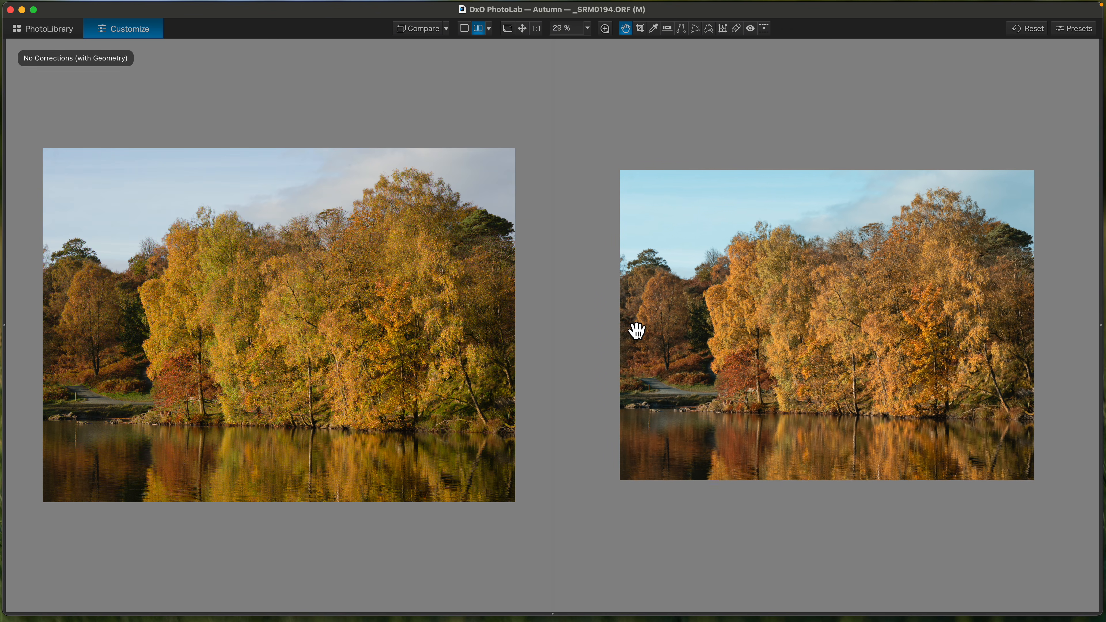
pyautogui.scroll(1, 637, 331)
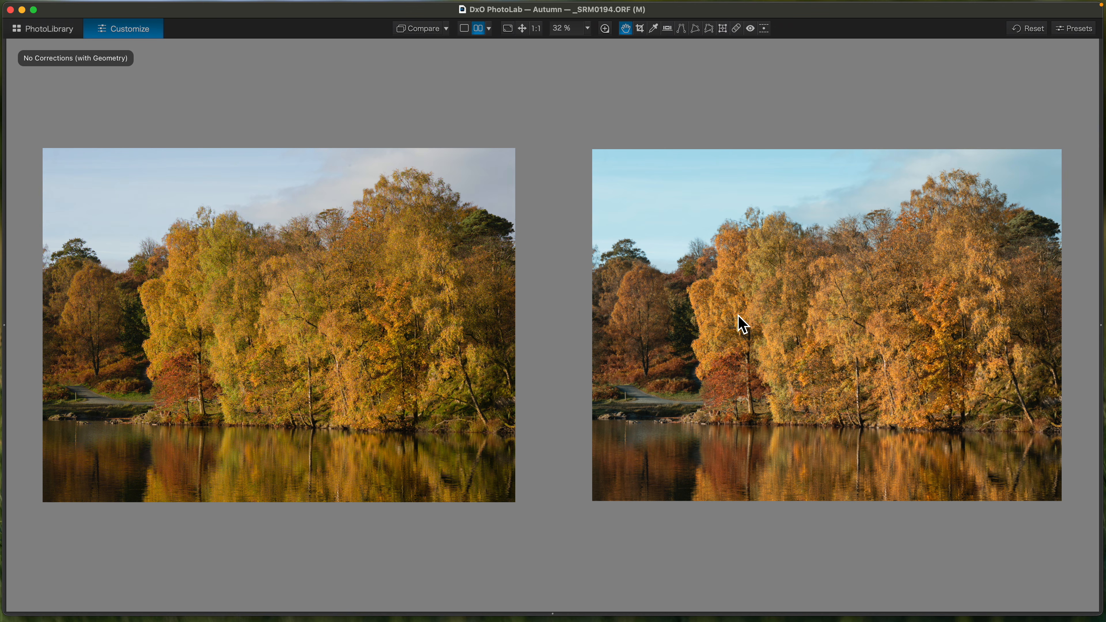
# Restore the side panels and return to the single-image view, zoomed to 40%
pyautogui.press('Tab')
pyautogui.scroll(-5, 317, 296)
pyautogui.scroll(5, 600, 371)
pyautogui.scroll(-4, 612, 374)
pyautogui.scroll(-3, 612, 374)
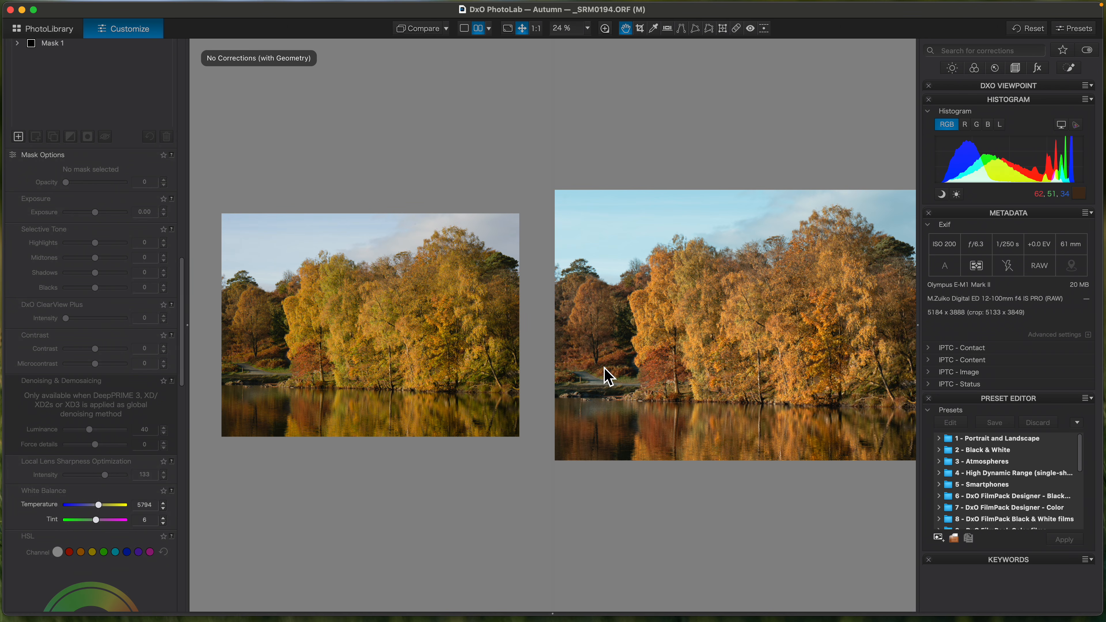
pyautogui.scroll(1, 605, 375)
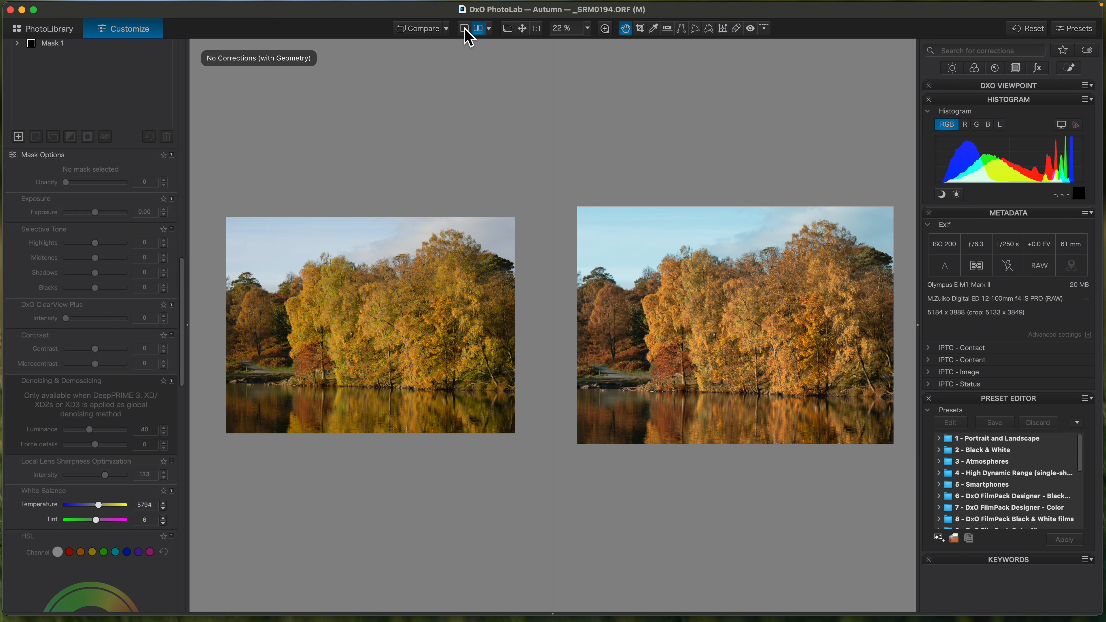
pyautogui.click(465, 29)
pyautogui.scroll(5, 368, 297)
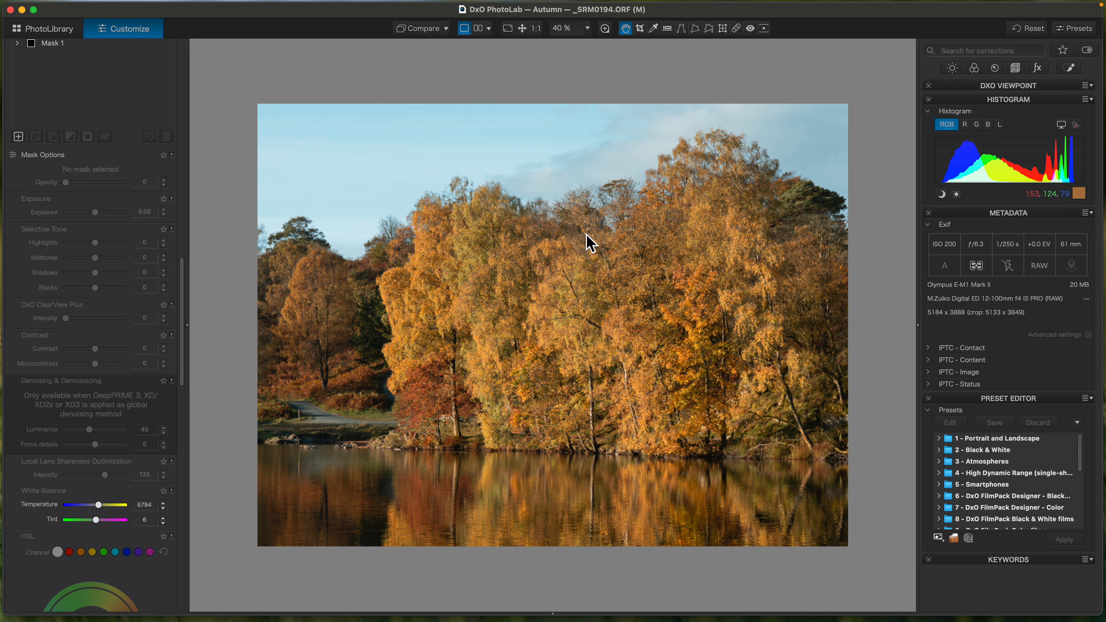
pyautogui.moveTo(942, 5)
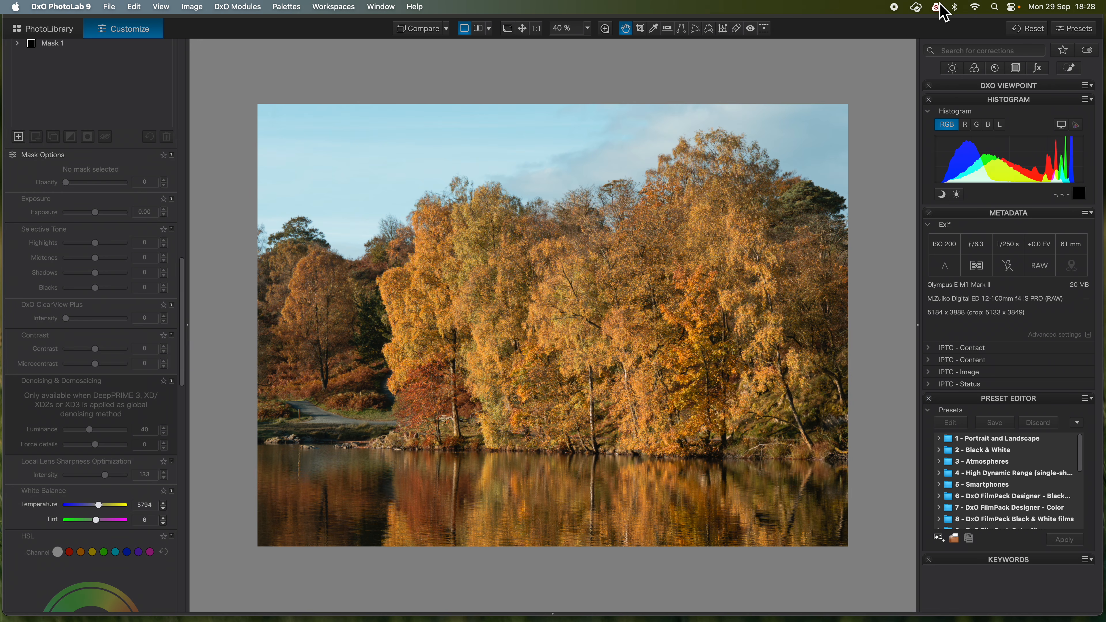